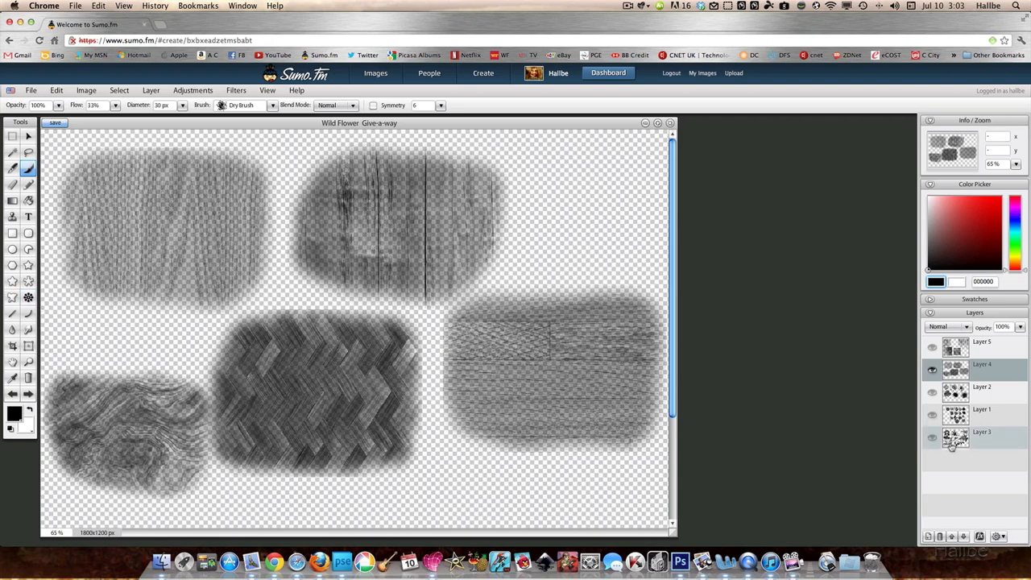
Add a new layer beneath all the others and fill it with a diagonal brown-to-gold reflected gradient.
{"action": "left_click", "coordinate": [928, 536]}
{"action": "left_click_drag", "start_coordinate": [967, 342], "coordinate": [959, 486]}
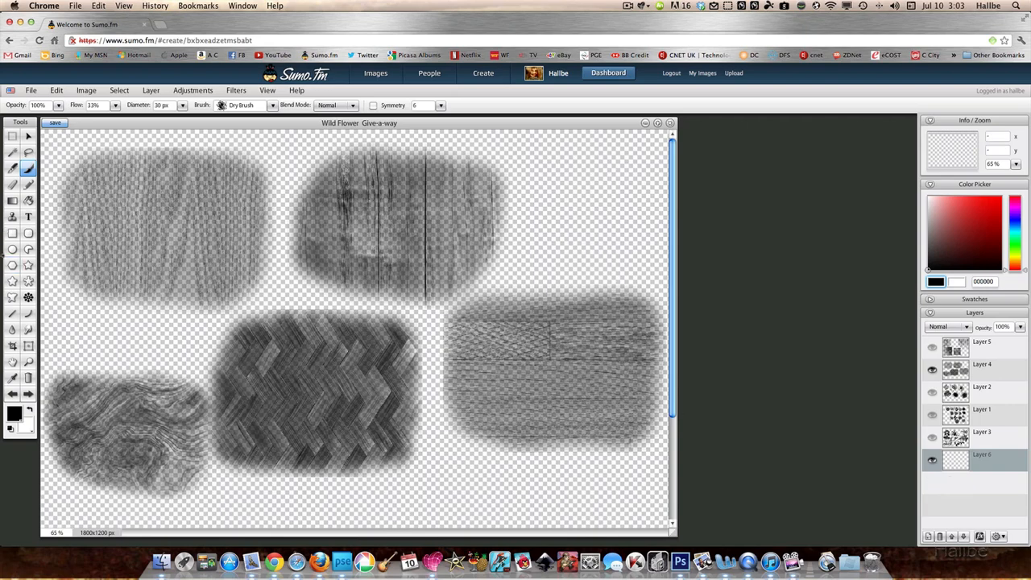
{"action": "left_click", "coordinate": [12, 200]}
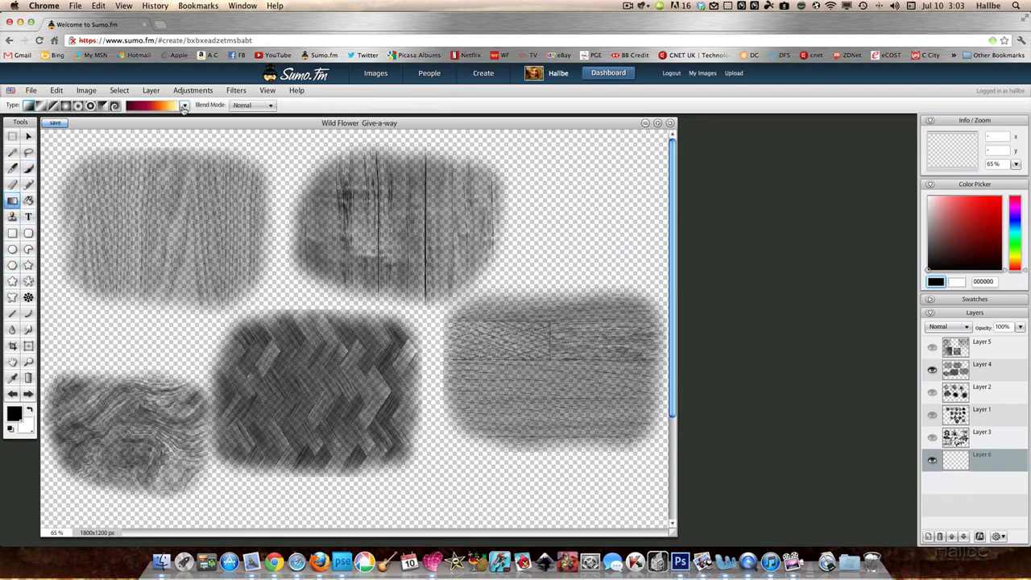
{"action": "left_click", "coordinate": [184, 105]}
{"action": "left_click", "coordinate": [212, 172]}
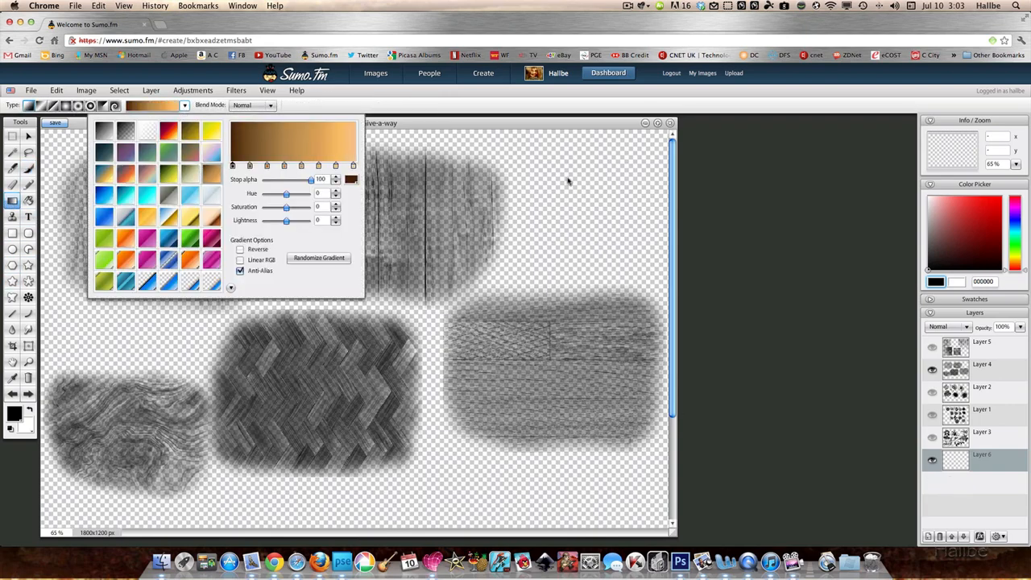
{"action": "left_click", "coordinate": [67, 106]}
{"action": "left_click_drag", "start_coordinate": [126, 209], "coordinate": [37, 107]}
{"action": "left_click", "coordinate": [42, 107]}
{"action": "left_click_drag", "start_coordinate": [352, 340], "coordinate": [680, 469]}
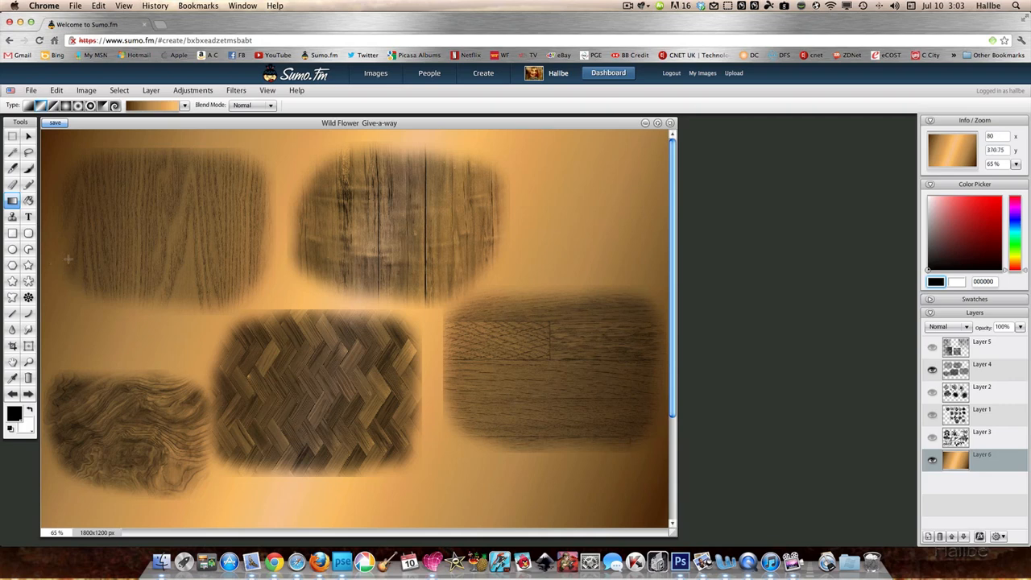
On Layer 4, select the upper-left wood grain patch with a rectangle, invert the selection and cut away the other textures.
{"action": "left_click", "coordinate": [960, 348]}
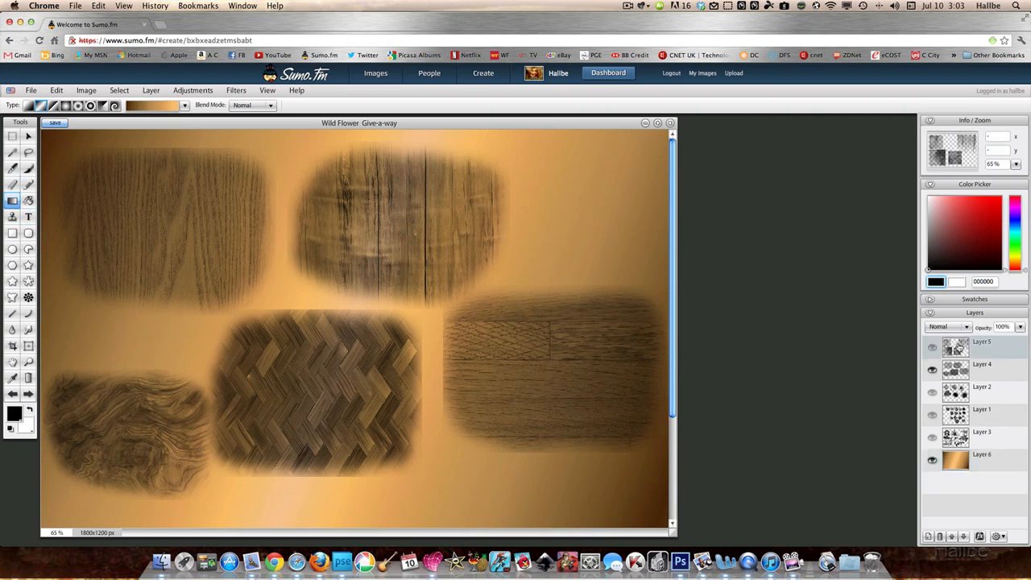
{"action": "left_click", "coordinate": [937, 349]}
{"action": "left_click", "coordinate": [936, 349]}
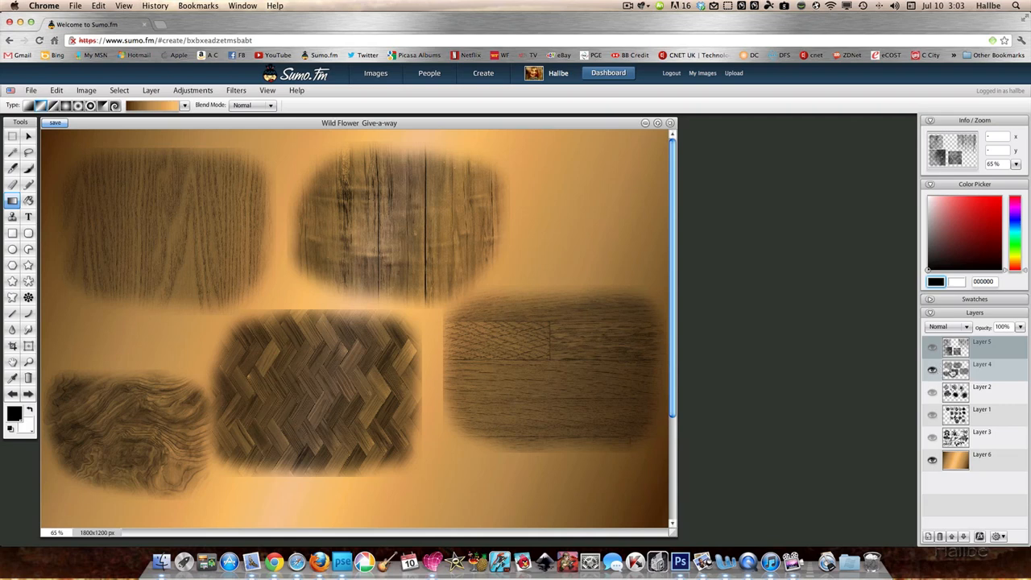
{"action": "left_click", "coordinate": [951, 371]}
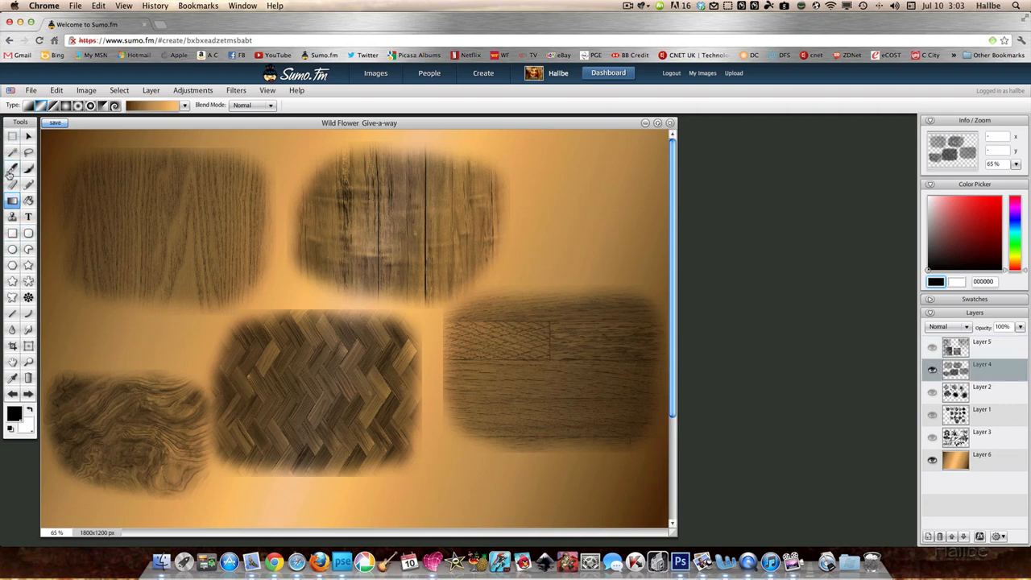
{"action": "left_click", "coordinate": [12, 136]}
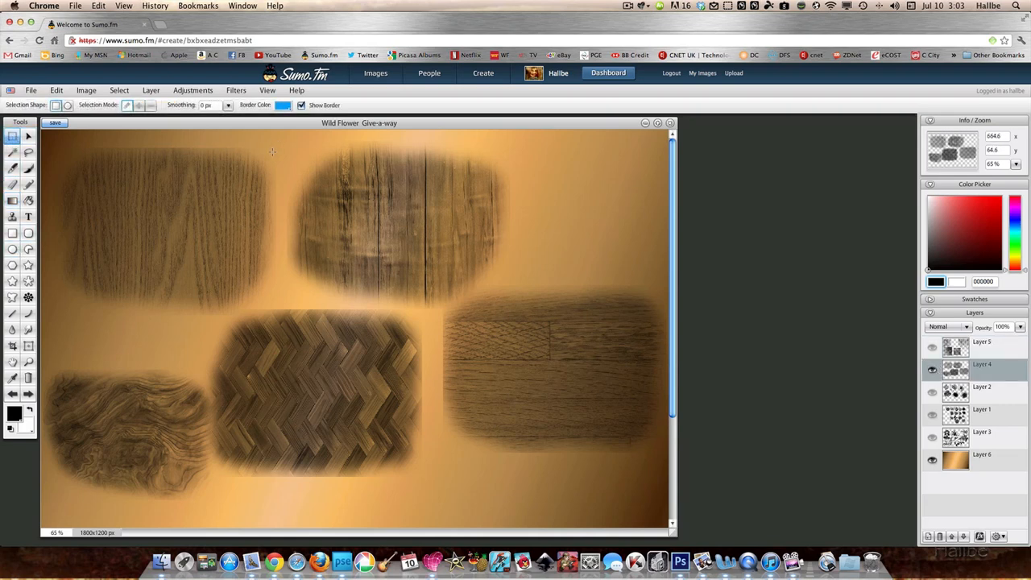
{"action": "left_click_drag", "start_coordinate": [264, 155], "coordinate": [69, 299]}
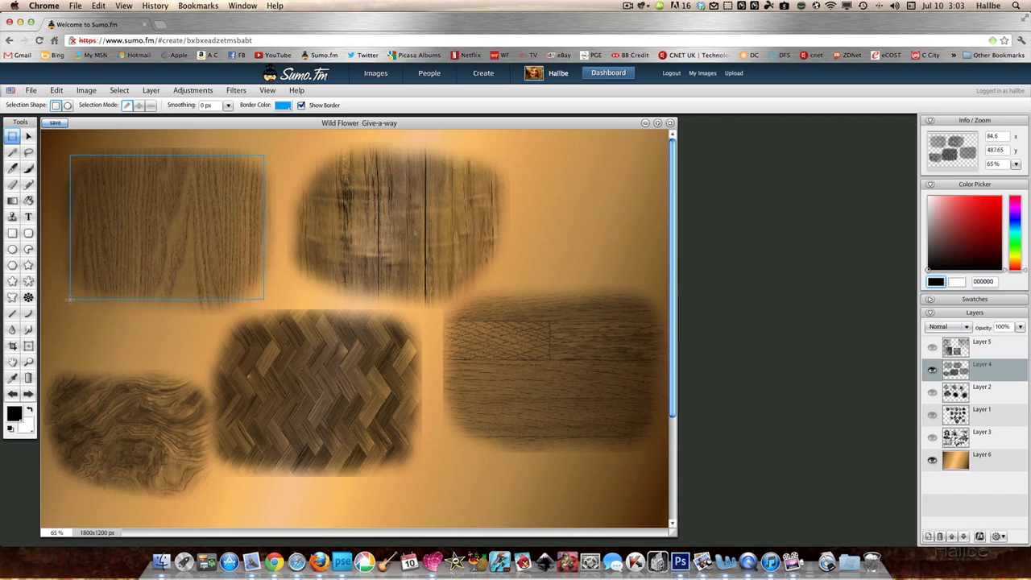
{"action": "left_click", "coordinate": [120, 91]}
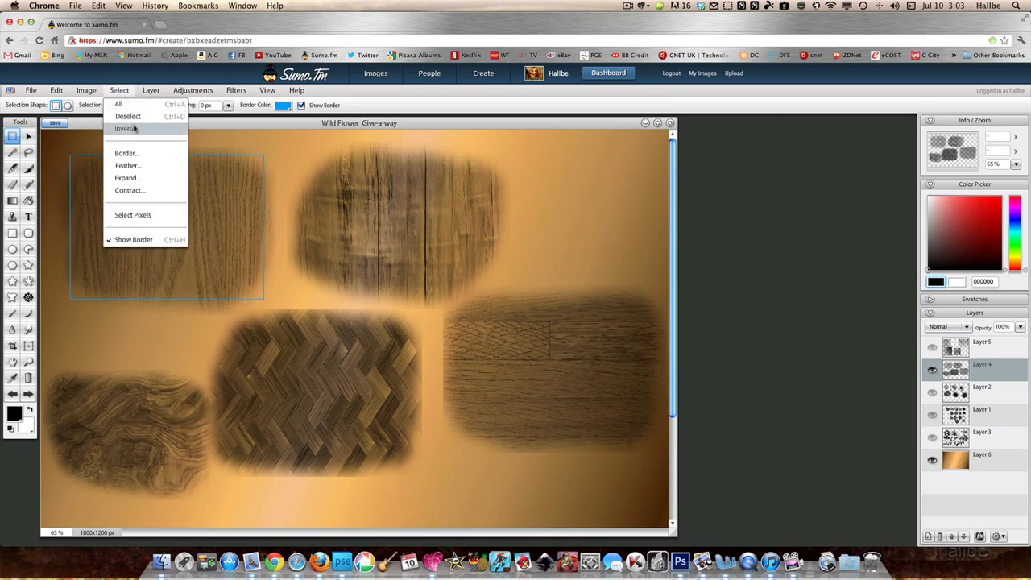
{"action": "left_click", "coordinate": [134, 128]}
{"action": "left_click", "coordinate": [58, 91]}
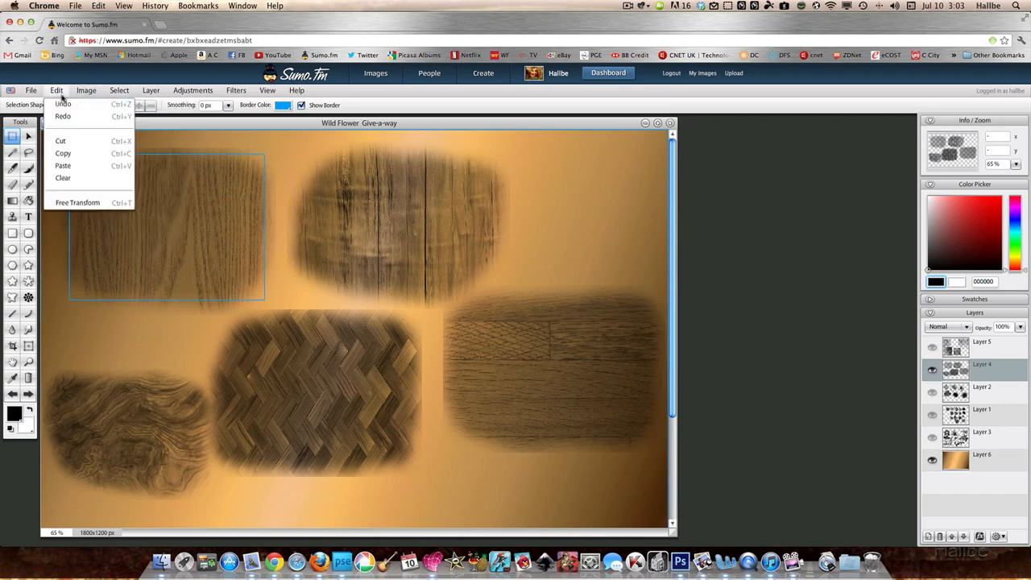
{"action": "left_click", "coordinate": [73, 142]}
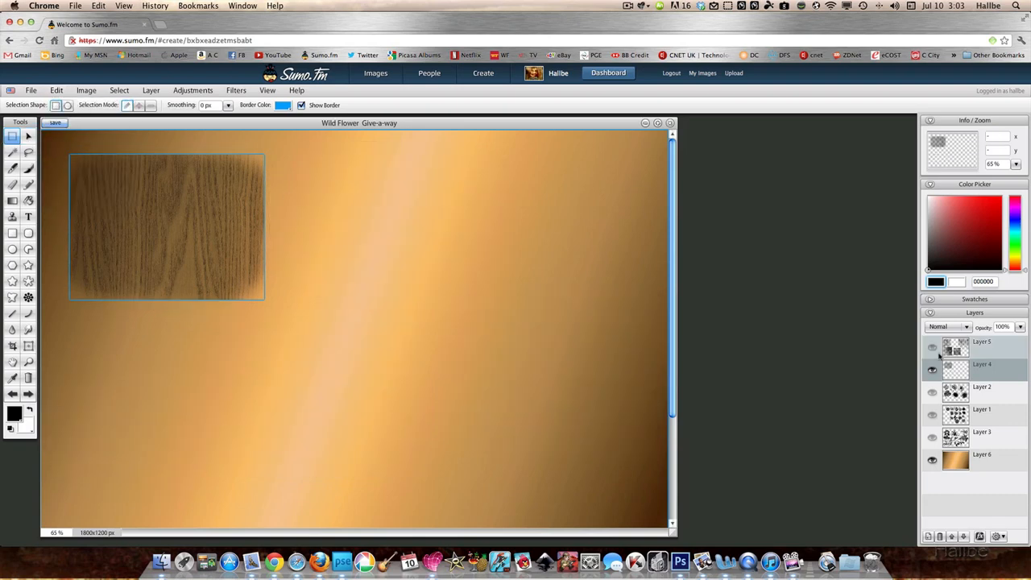
Free-transform the remaining wood grain patch on Layer 4, enlarging and repositioning it to cover the whole canvas.
{"action": "left_click", "coordinate": [28, 136]}
{"action": "right_click", "coordinate": [161, 242]}
{"action": "left_click", "coordinate": [181, 251]}
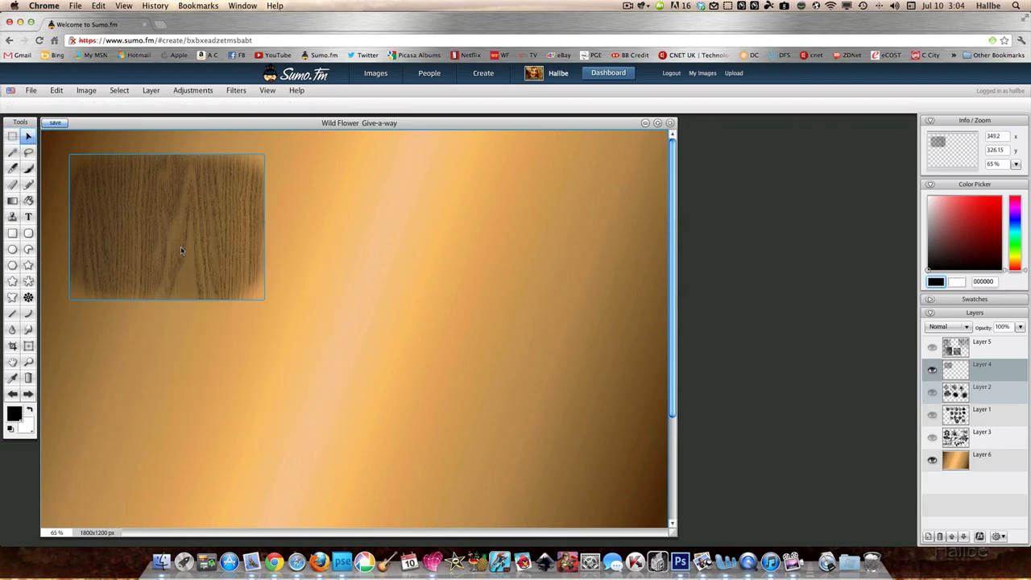
{"action": "right_click", "coordinate": [194, 202]}
{"action": "left_click", "coordinate": [194, 203]}
{"action": "left_click_drag", "start_coordinate": [265, 299], "coordinate": [479, 440]}
{"action": "left_click_drag", "start_coordinate": [215, 217], "coordinate": [397, 318]}
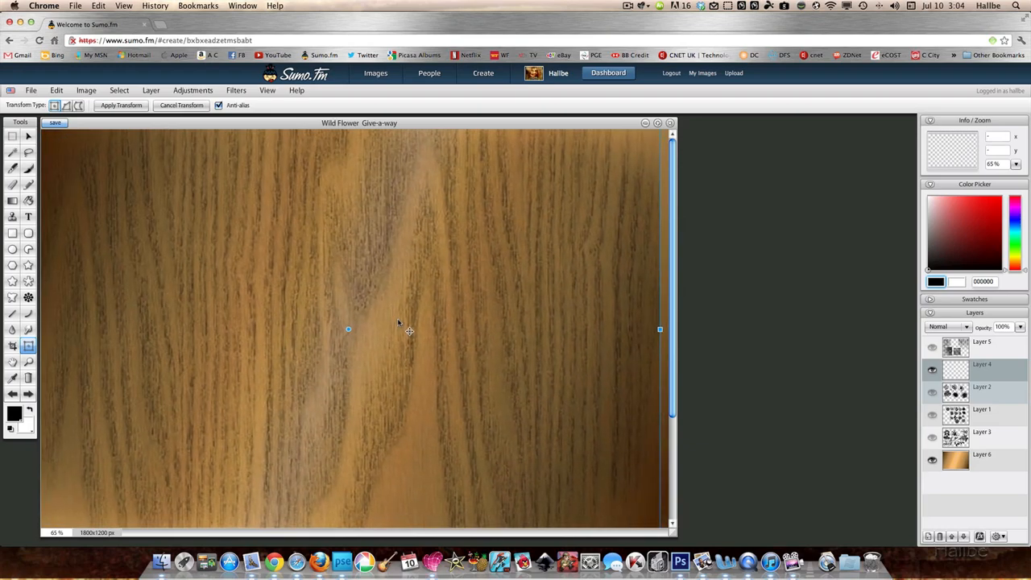
{"action": "left_click_drag", "start_coordinate": [661, 330], "coordinate": [677, 333]}
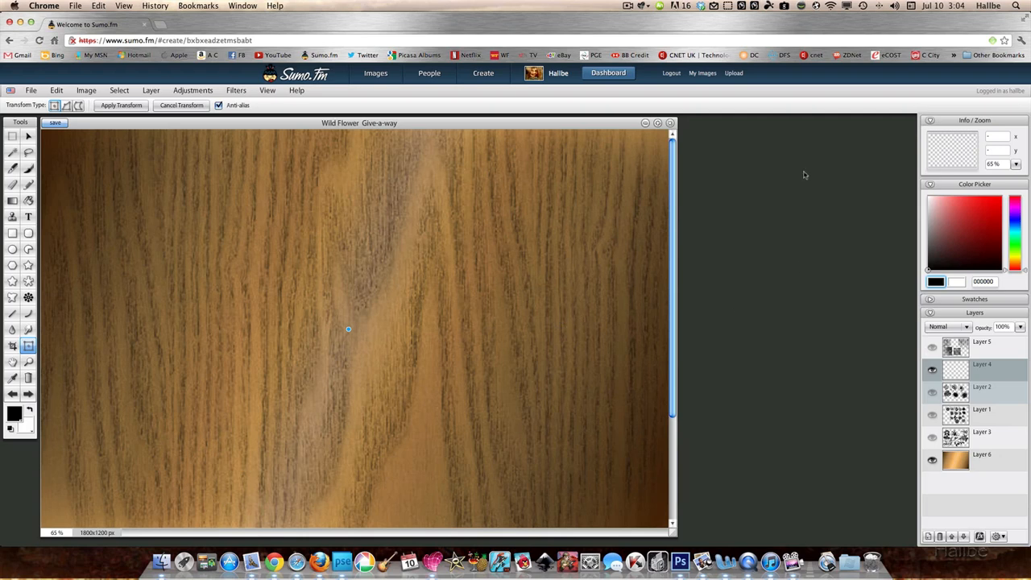
Reorder the layers so Layer 4 sits directly above the gradient on Layer 6.
{"action": "left_click_drag", "start_coordinate": [955, 368], "coordinate": [955, 437]}
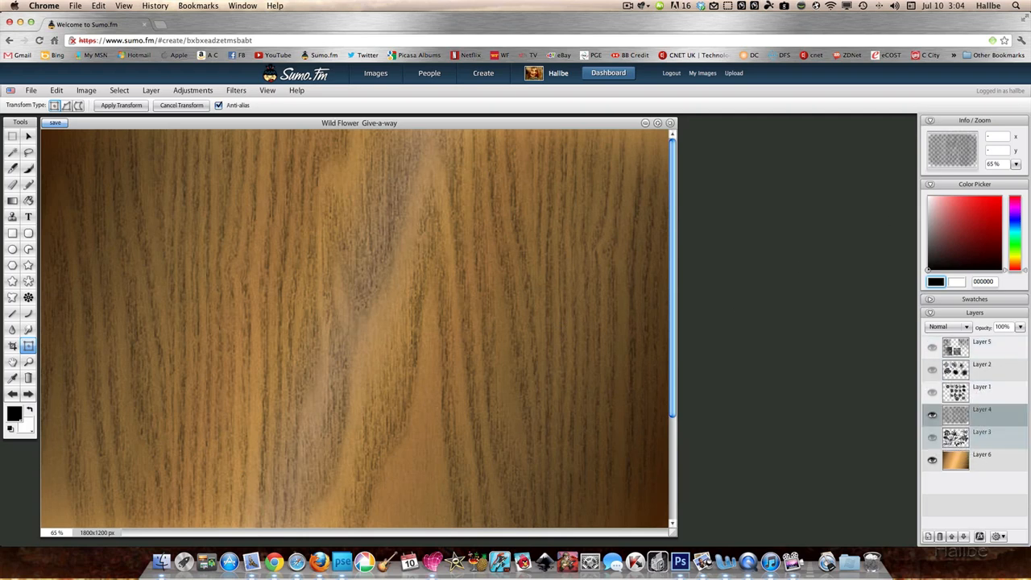
{"action": "left_click", "coordinate": [964, 537]}
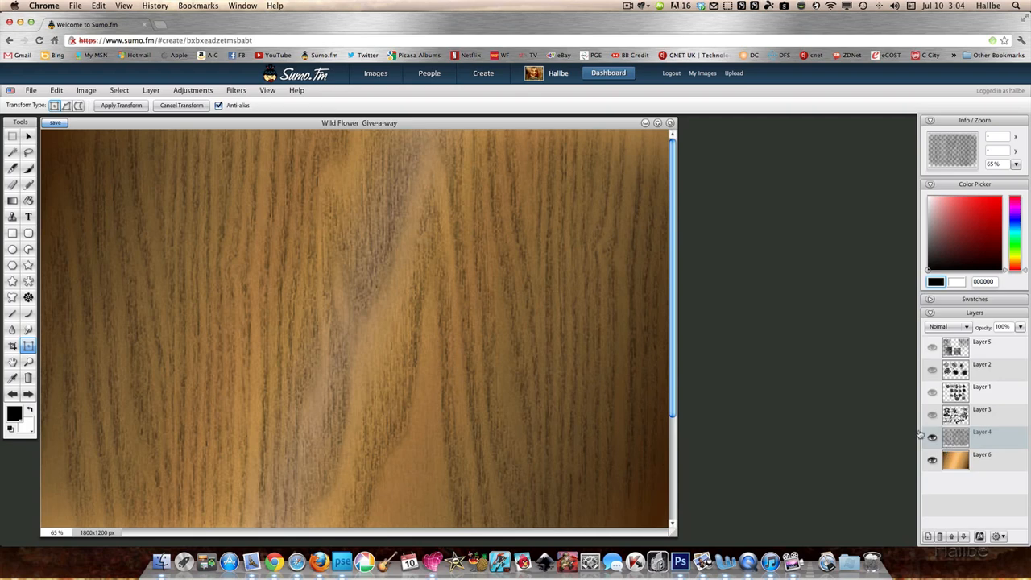
Try to emboss the wood grain on Layer 4.
{"action": "left_click", "coordinate": [236, 92]}
{"action": "mouse_move", "coordinate": [263, 215]}
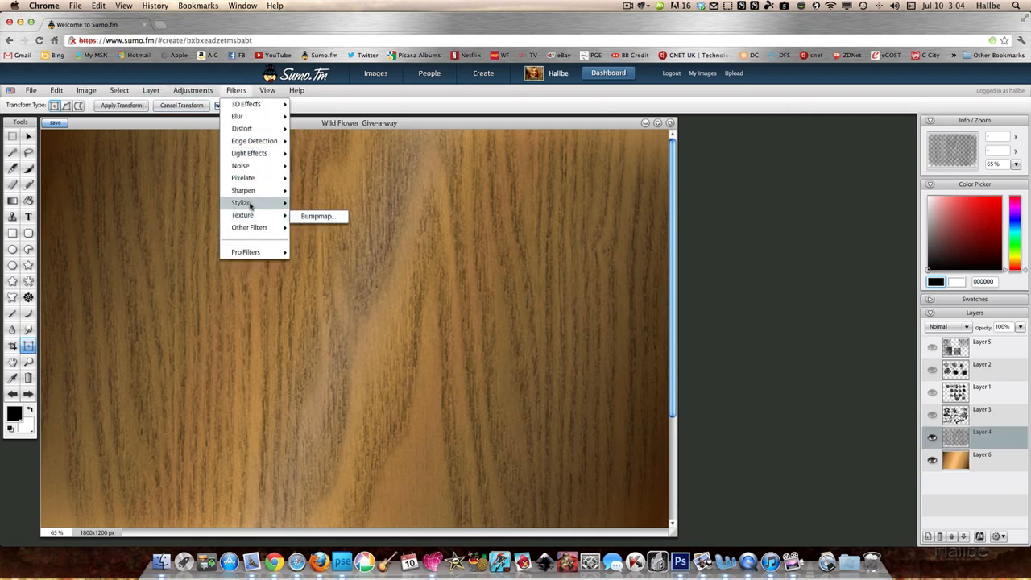
{"action": "left_click", "coordinate": [311, 217]}
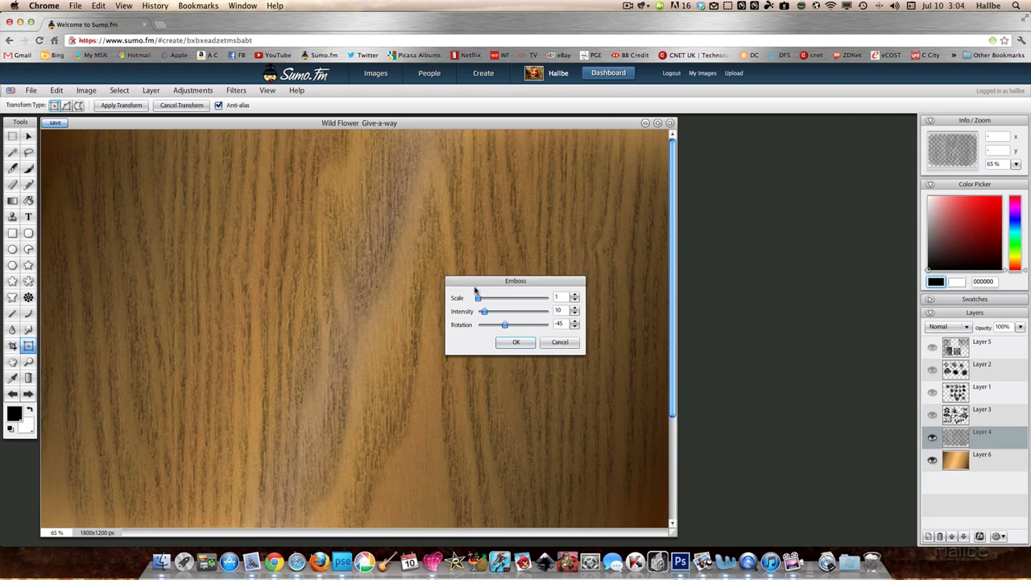
{"action": "mouse_move", "coordinate": [514, 316]}
{"action": "left_mouse_down"}
{"action": "mouse_move", "coordinate": [539, 328]}
{"action": "mouse_move", "coordinate": [496, 325]}
{"action": "left_mouse_up"}
{"action": "left_click", "coordinate": [516, 342]}
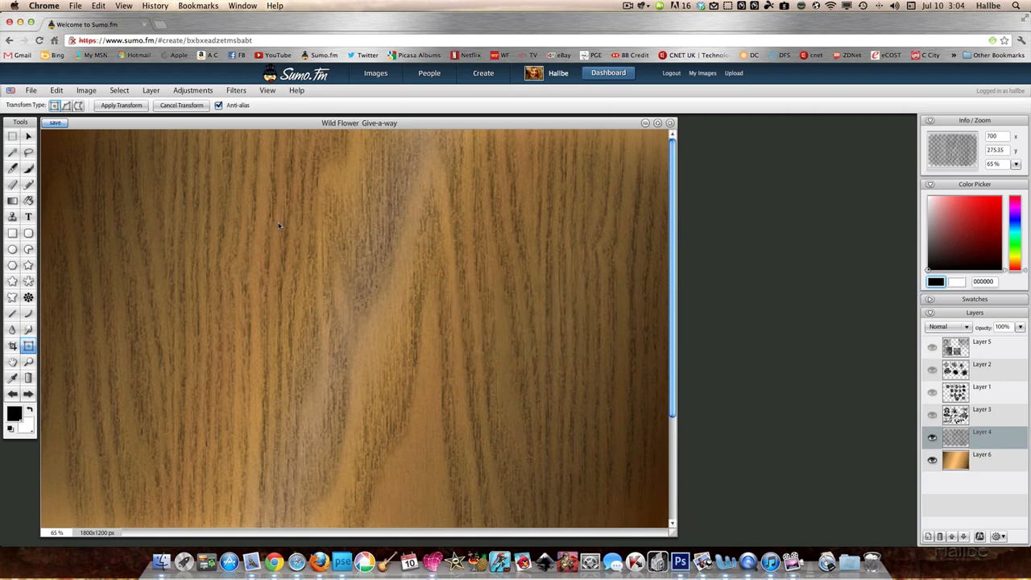
Merge Layer 4 down into the gradient layer and emboss it with scale 1, intensity 13 and an adjusted rotation.
{"action": "right_click", "coordinate": [955, 434]}
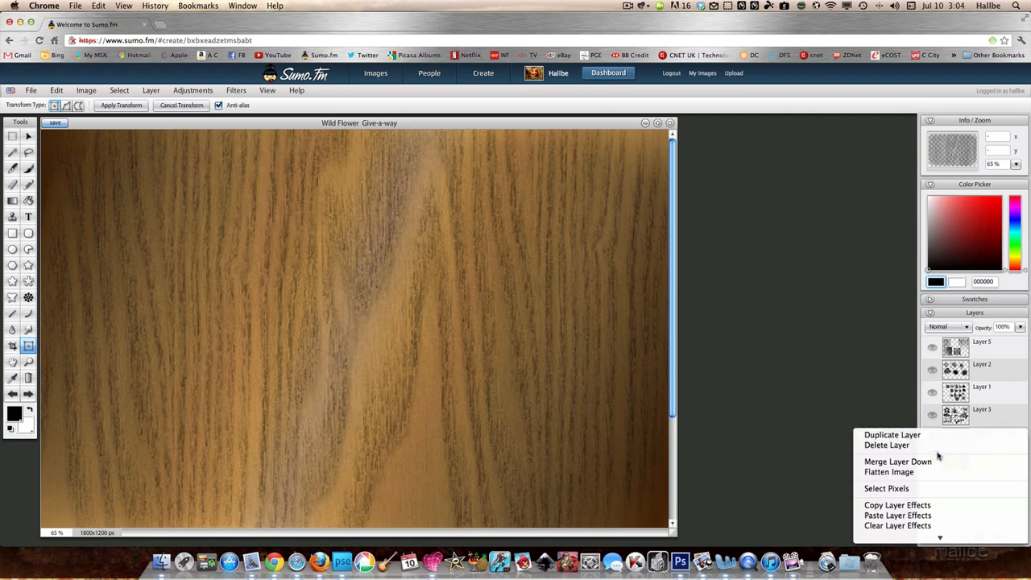
{"action": "left_click", "coordinate": [934, 445]}
{"action": "left_click", "coordinate": [236, 91]}
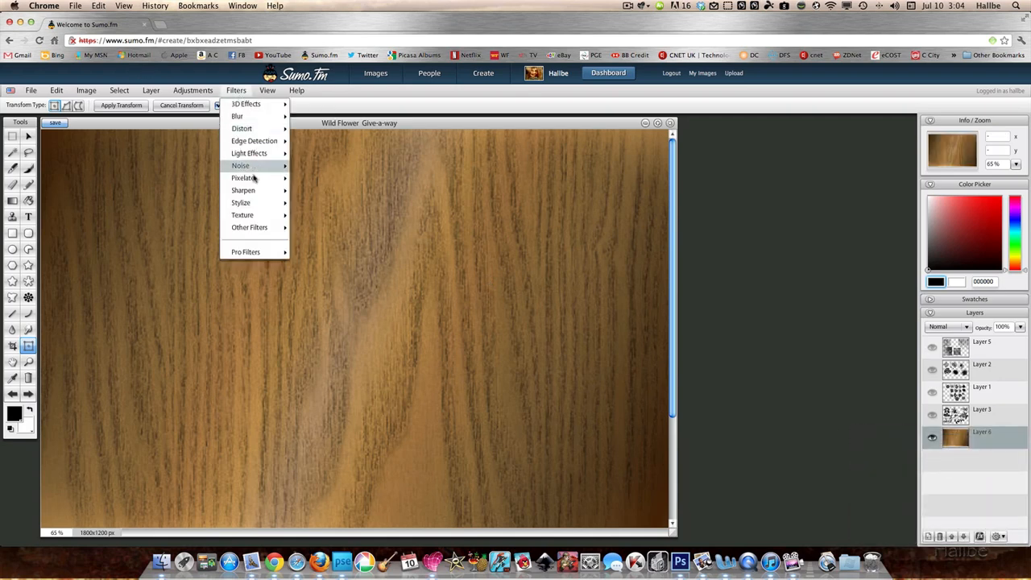
{"action": "mouse_move", "coordinate": [270, 203]}
{"action": "left_click", "coordinate": [312, 216]}
{"action": "left_click_drag", "start_coordinate": [490, 286], "coordinate": [685, 294]}
{"action": "mouse_move", "coordinate": [670, 268]}
{"action": "left_click", "coordinate": [674, 278]}
{"action": "left_click_drag", "start_coordinate": [672, 280], "coordinate": [671, 279]}
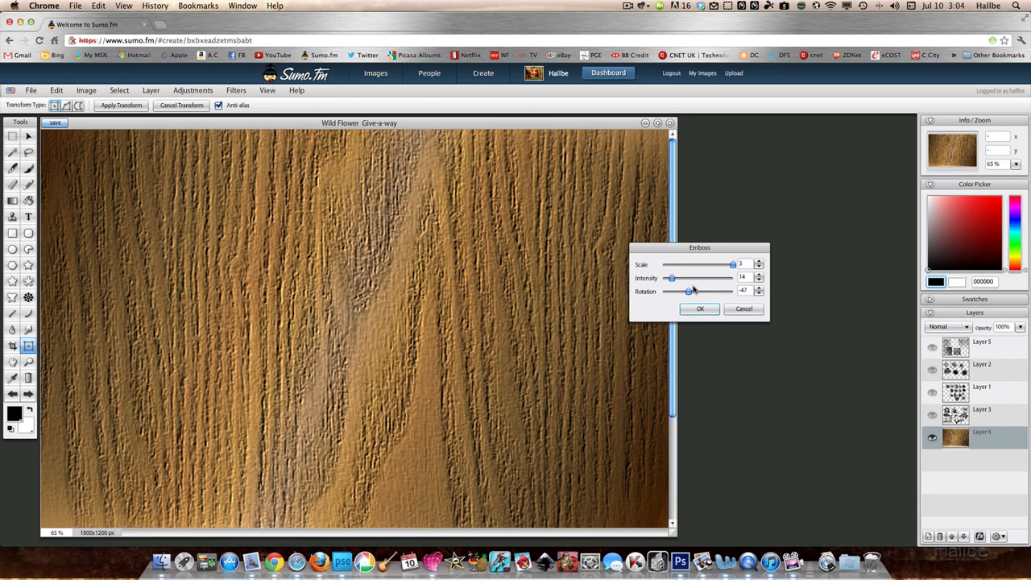
{"action": "left_click", "coordinate": [671, 266]}
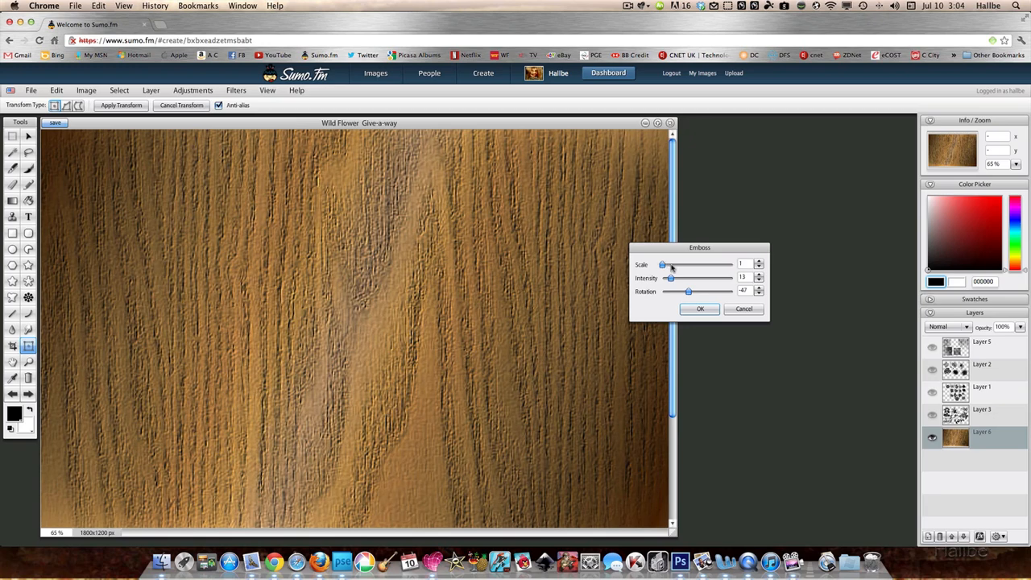
{"action": "left_click_drag", "start_coordinate": [695, 294], "coordinate": [665, 295]}
{"action": "left_click", "coordinate": [700, 310]}
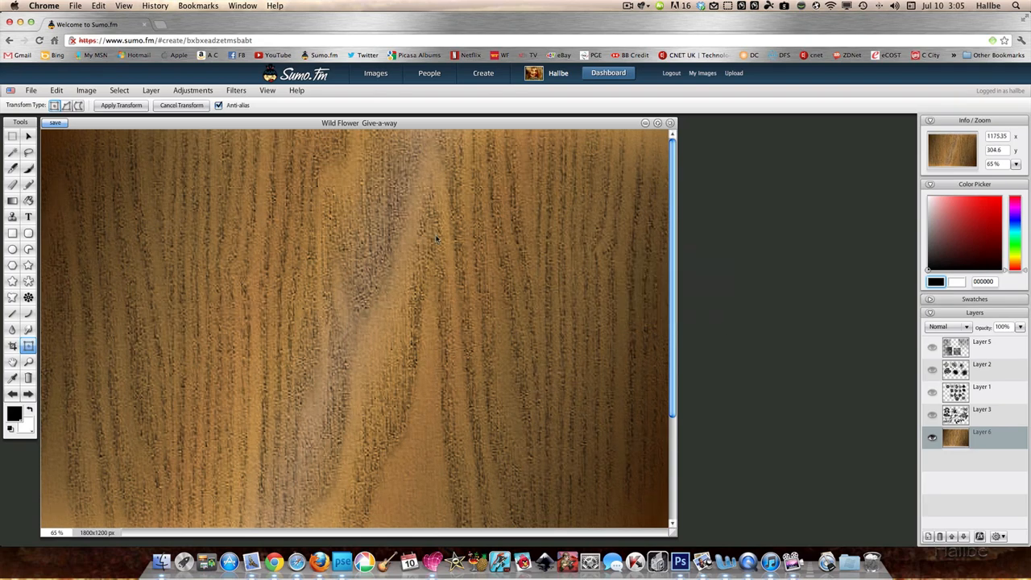
Free-transform the wood layer so it extends slightly past every canvas edge, removing the strip along the bottom.
{"action": "double_click", "coordinate": [1003, 164]}
{"action": "type", "text": "50"}
{"action": "key", "text": "Return"}
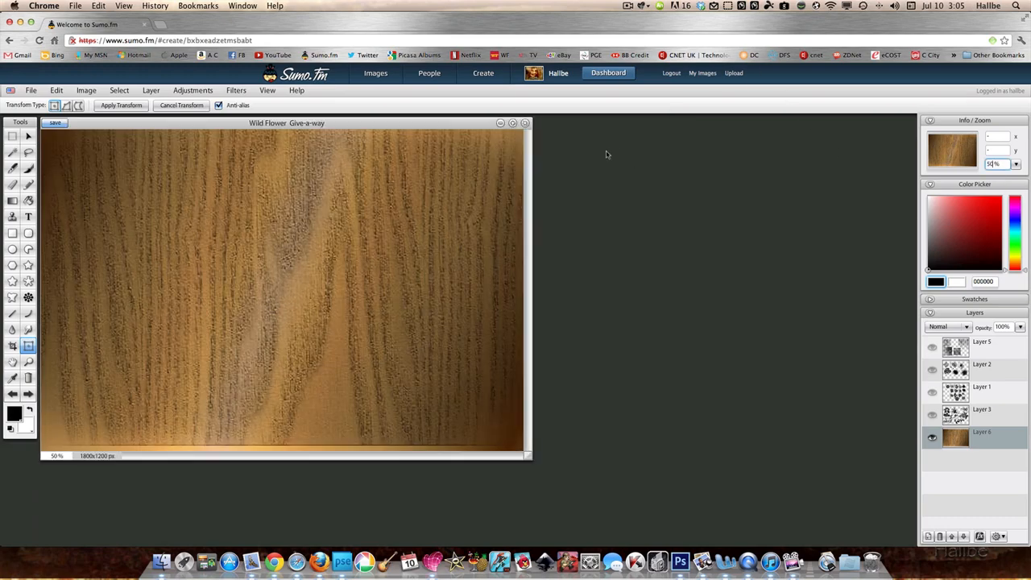
{"action": "left_click", "coordinate": [512, 124]}
{"action": "left_click", "coordinate": [25, 132]}
{"action": "right_click", "coordinate": [540, 330]}
{"action": "left_click", "coordinate": [539, 330]}
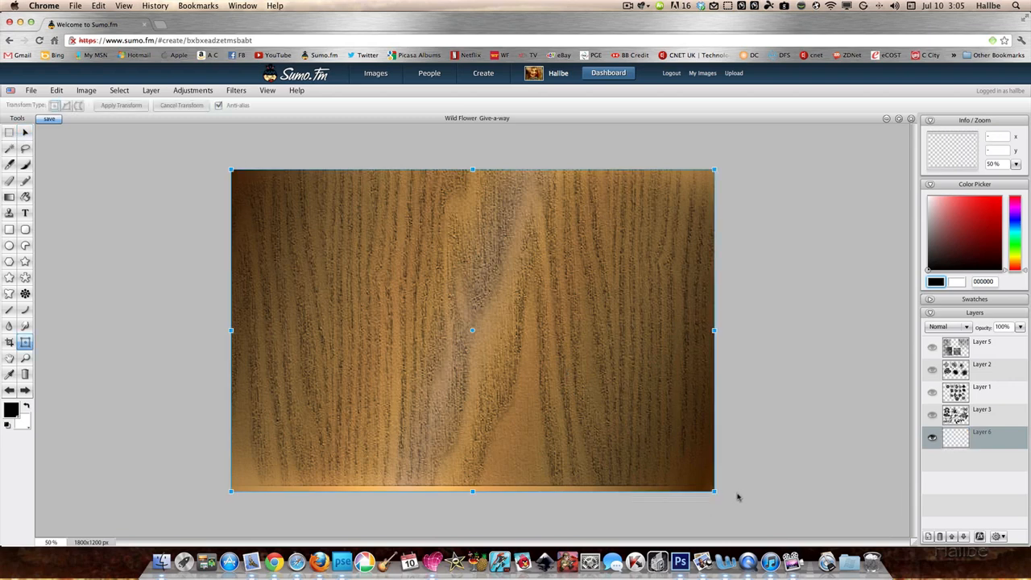
{"action": "left_click_drag", "start_coordinate": [714, 493], "coordinate": [716, 501]}
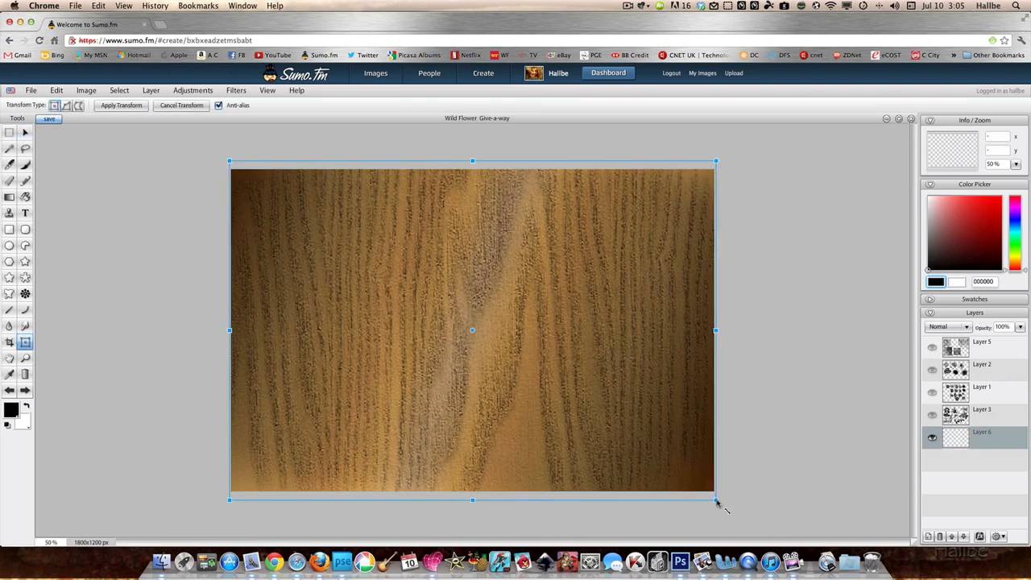
{"action": "double_click", "coordinate": [982, 435]}
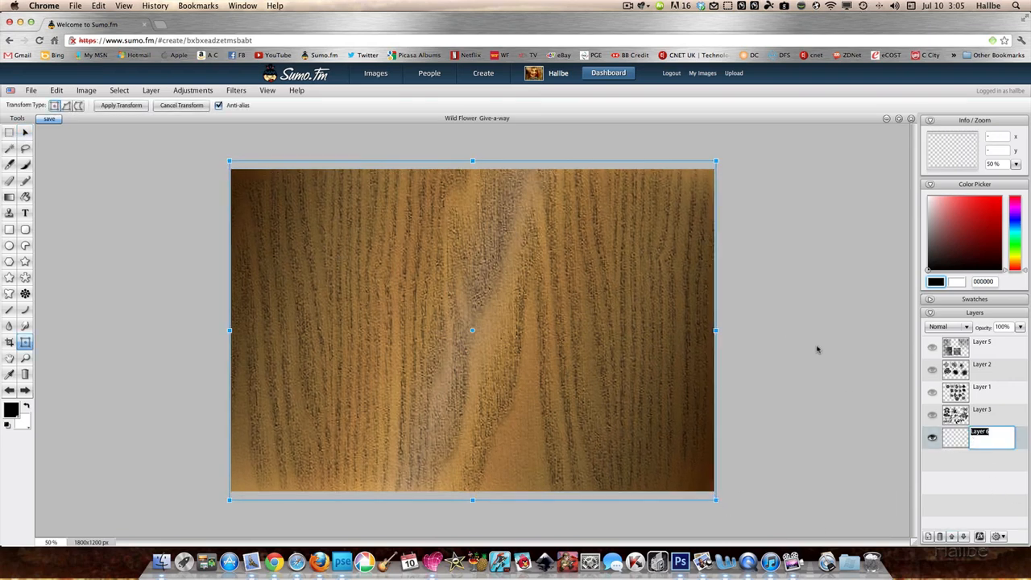
{"action": "key", "text": "Return"}
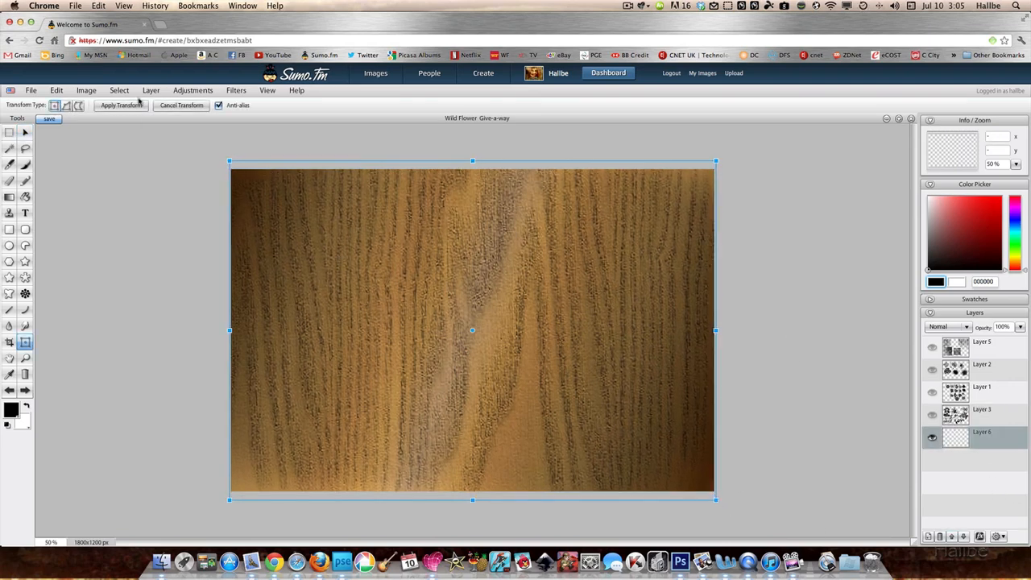
Colorize the wood layer with Hue/Saturation at hue -140, saturation 8 and brightness -122.
{"action": "left_click", "coordinate": [193, 90]}
{"action": "left_click", "coordinate": [212, 166]}
{"action": "left_click", "coordinate": [456, 359]}
{"action": "left_click_drag", "start_coordinate": [499, 265], "coordinate": [739, 264]}
{"action": "left_click_drag", "start_coordinate": [767, 310], "coordinate": [791, 285]}
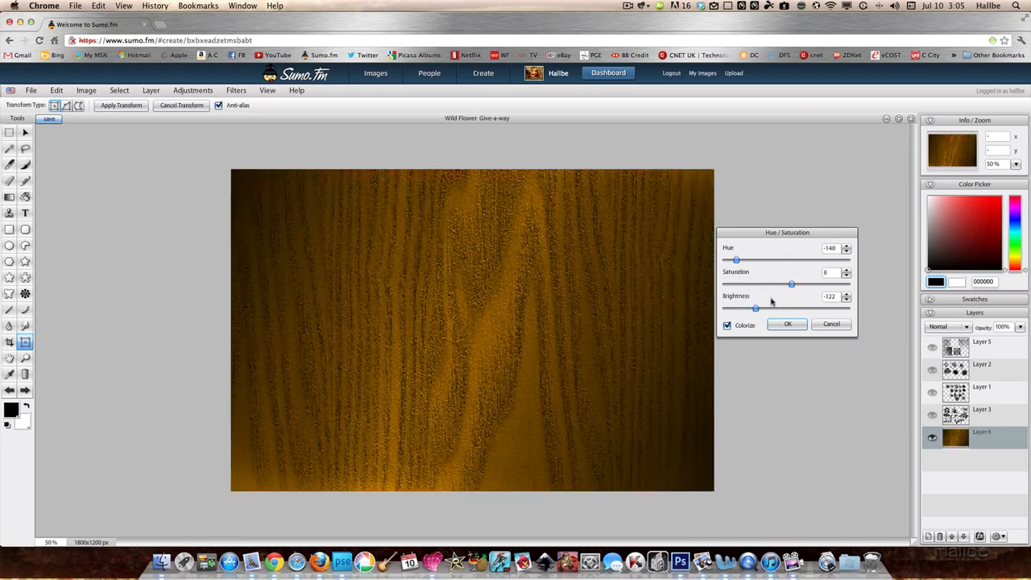
{"action": "left_click", "coordinate": [796, 325]}
Adjust the wood layer's RGB levels, moving the black and white input points inward and setting the midtone to 1.10.
{"action": "left_click", "coordinate": [192, 90]}
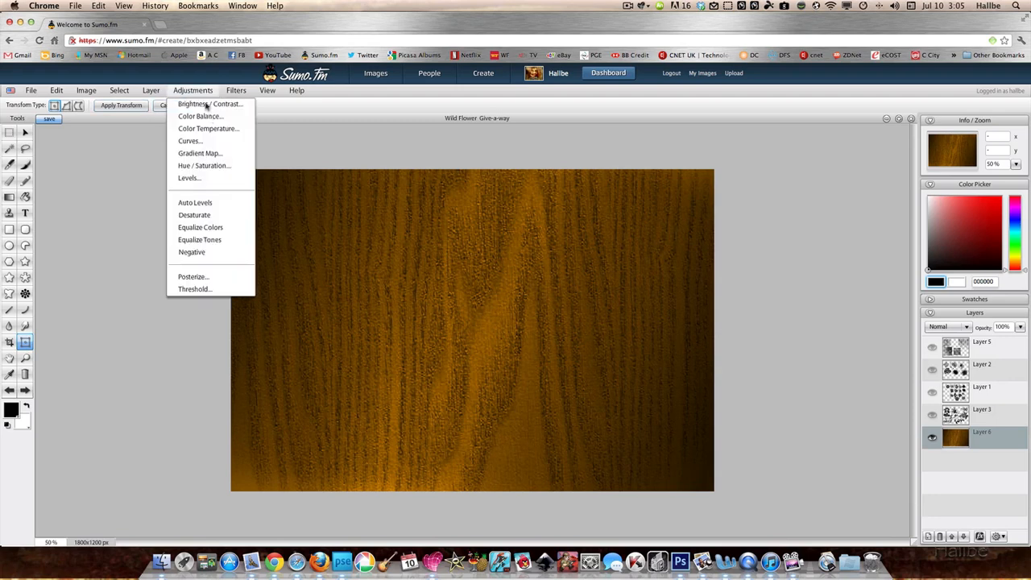
{"action": "left_click", "coordinate": [198, 177]}
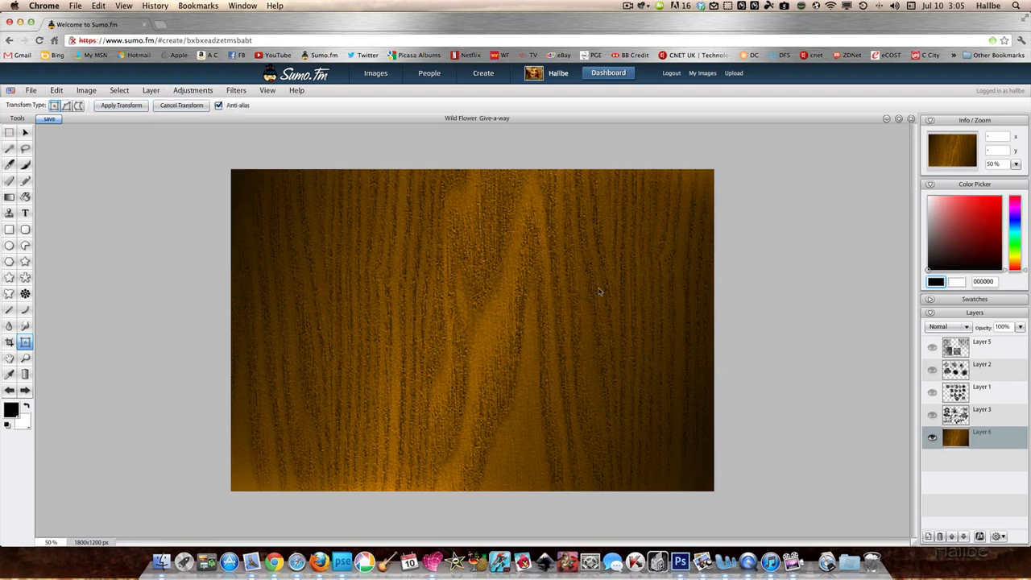
{"action": "left_click_drag", "start_coordinate": [558, 343], "coordinate": [532, 341]}
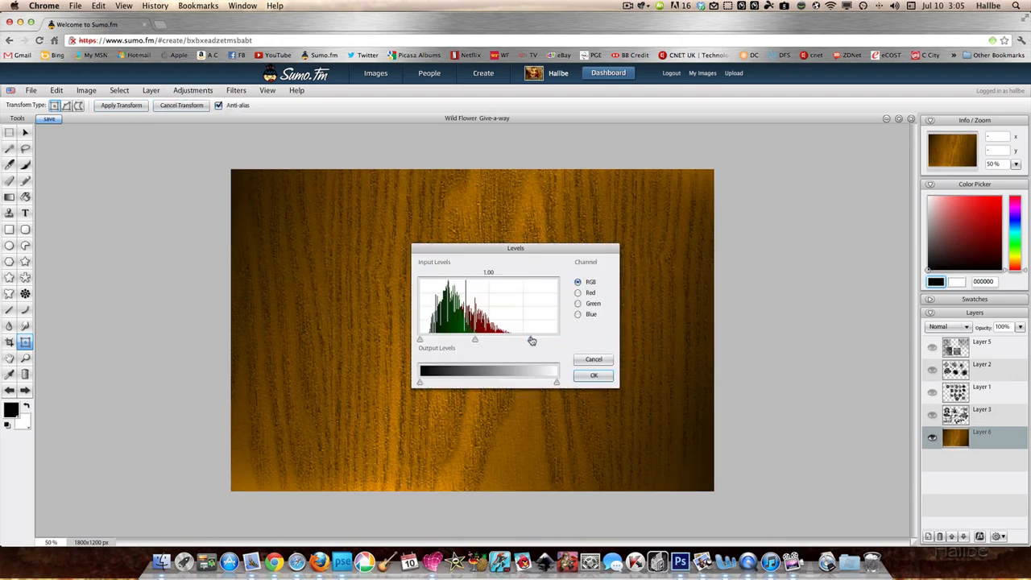
{"action": "left_click_drag", "start_coordinate": [421, 342], "coordinate": [488, 342]}
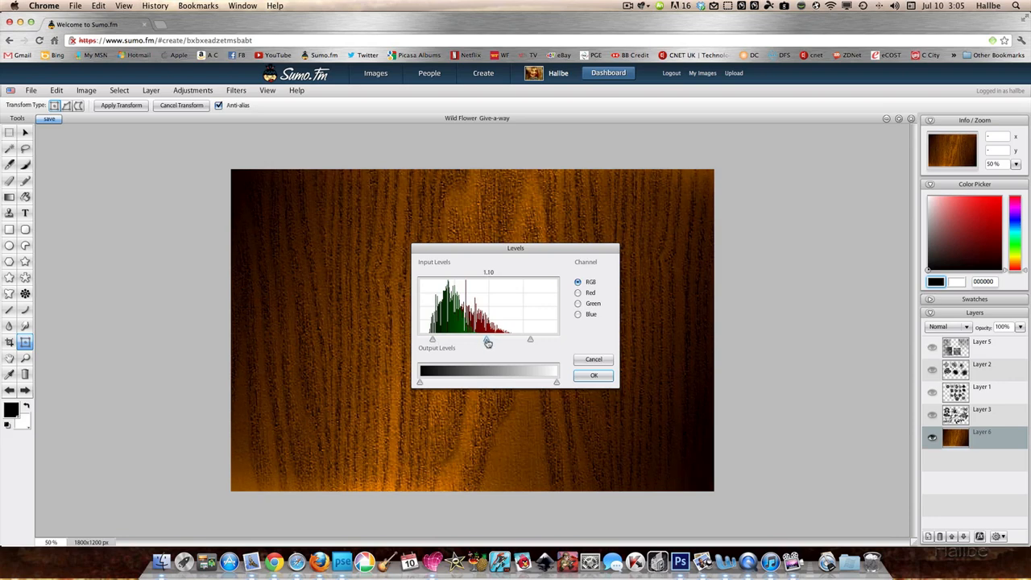
{"action": "left_click", "coordinate": [596, 376]}
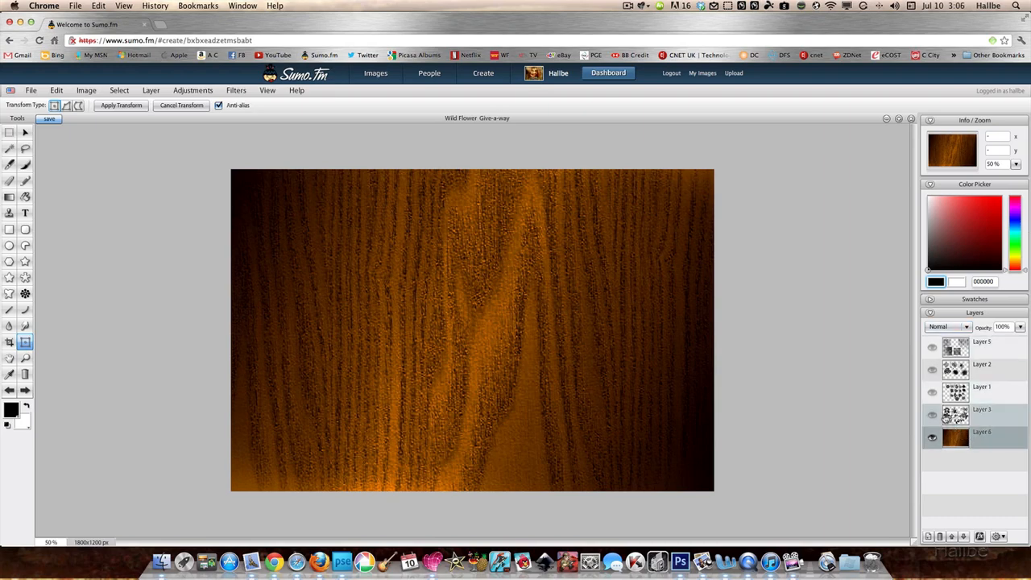
Show Layer 3, hide the wood layer and select everything outside a rectangle around the upper-left leaf sprig.
{"action": "left_click", "coordinate": [932, 414]}
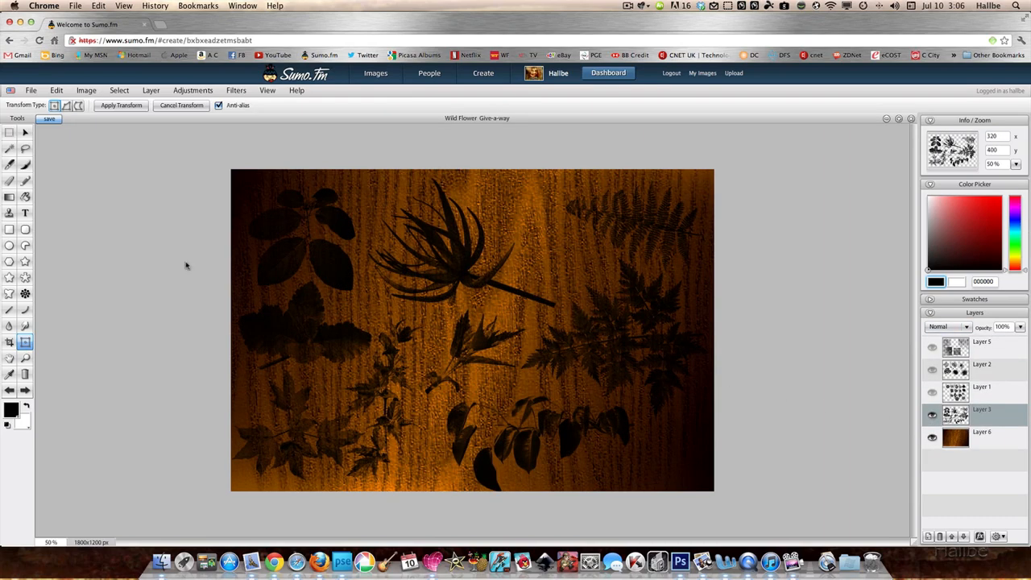
{"action": "left_click", "coordinate": [932, 437]}
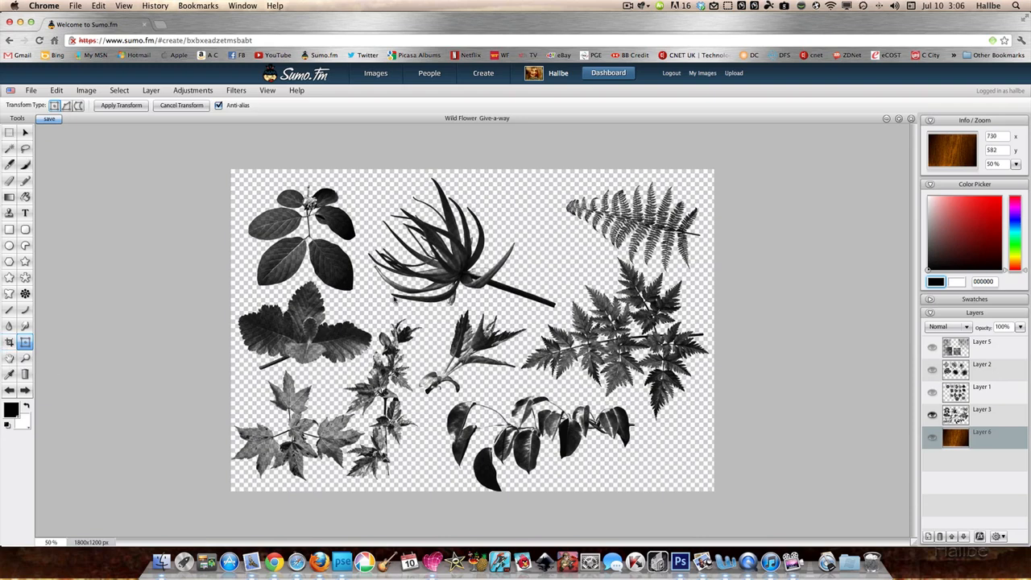
{"action": "left_click", "coordinate": [9, 132]}
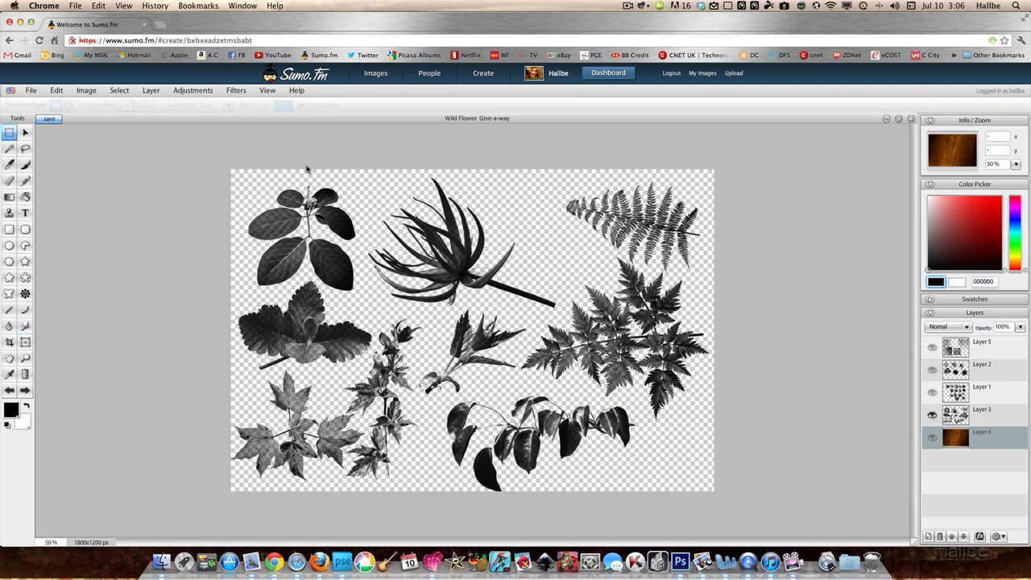
{"action": "left_click_drag", "start_coordinate": [373, 172], "coordinate": [238, 298]}
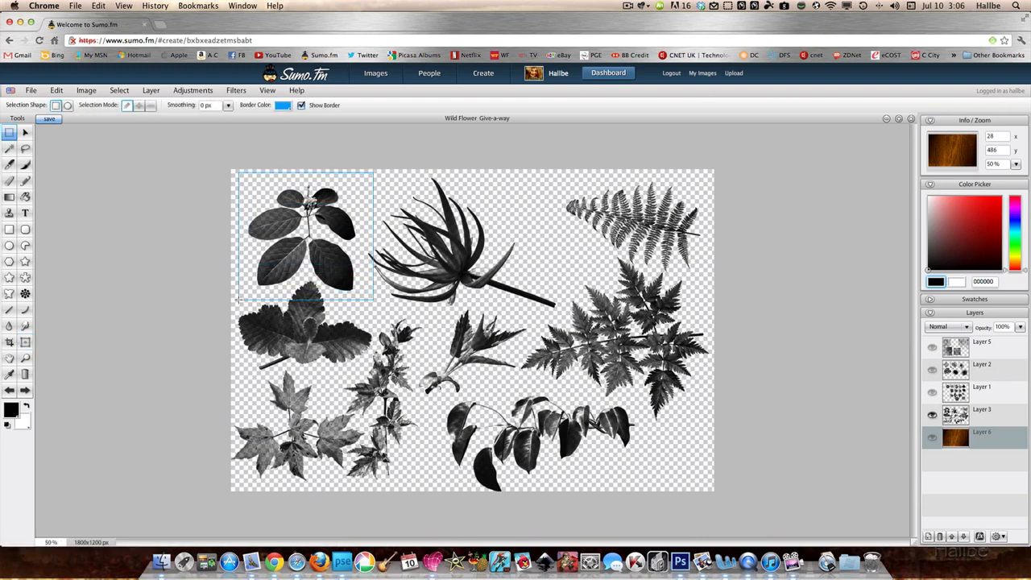
{"action": "left_click", "coordinate": [119, 90]}
{"action": "left_click", "coordinate": [141, 130]}
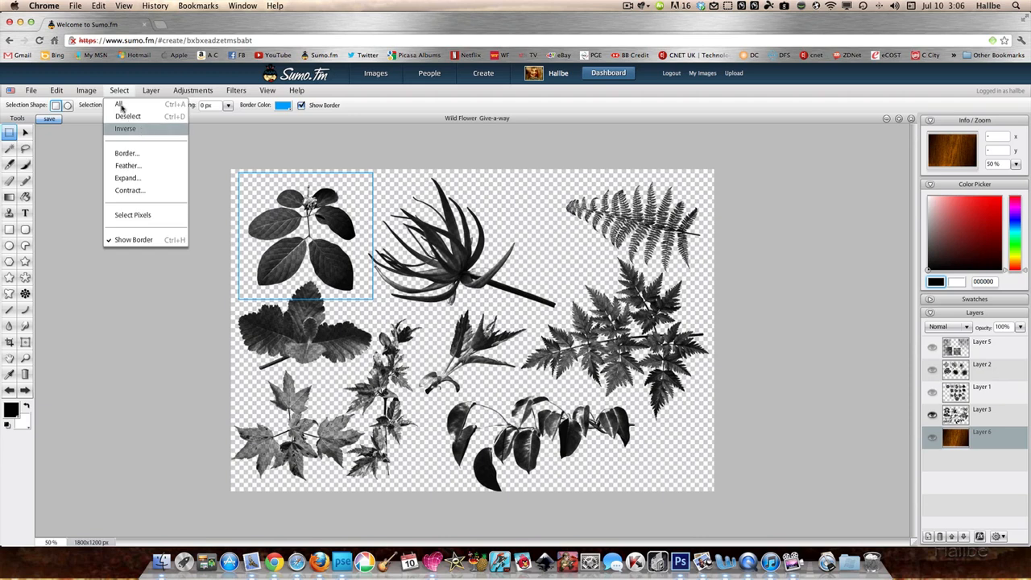
Try to cut the inverted selection out of the wood layer.
{"action": "left_click", "coordinate": [57, 90]}
{"action": "left_click", "coordinate": [76, 143]}
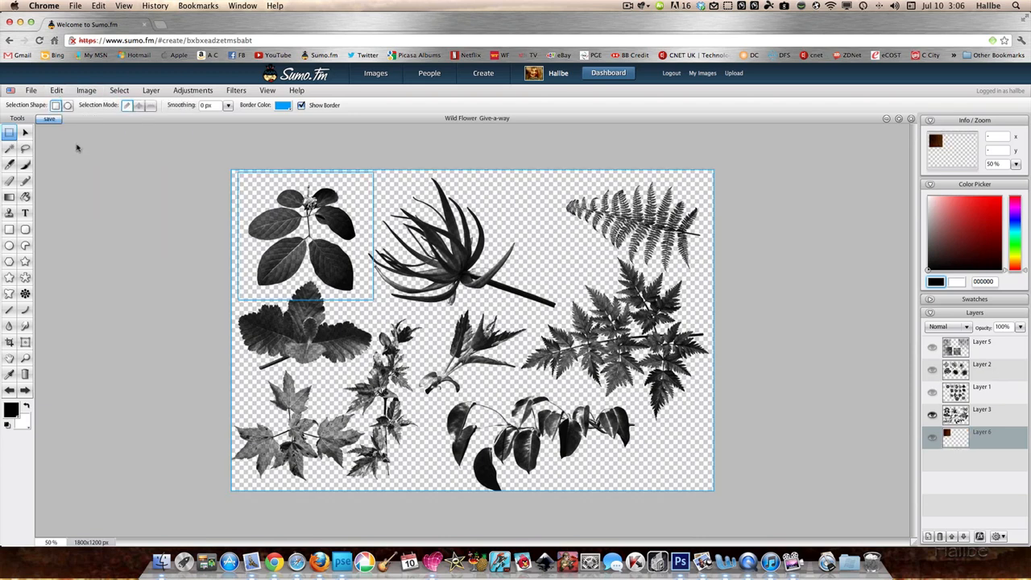
{"action": "key", "text": "super+z"}
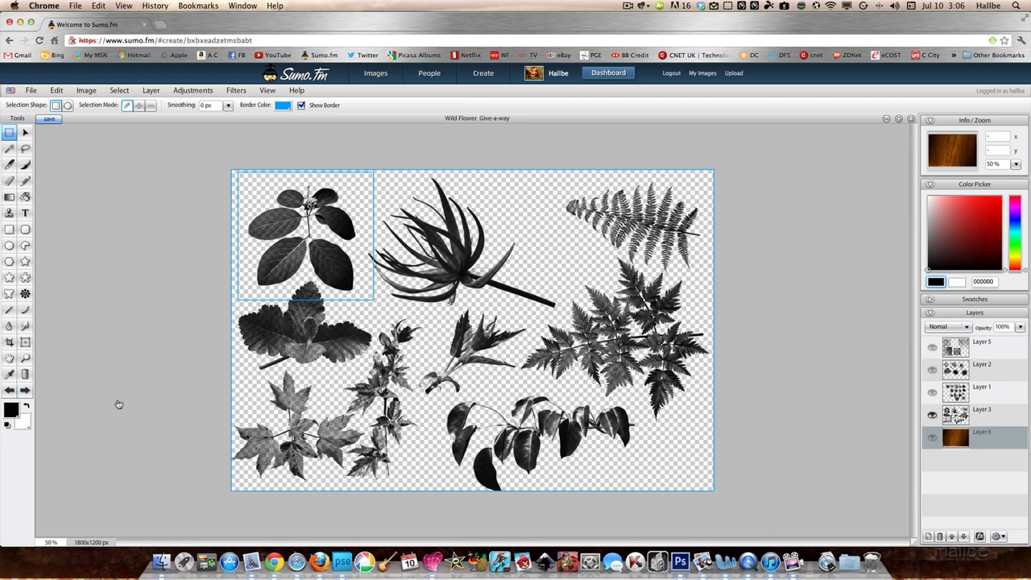
Cut everything outside the leaf sprig's rectangle from Layer 3.
{"action": "left_click", "coordinate": [966, 415]}
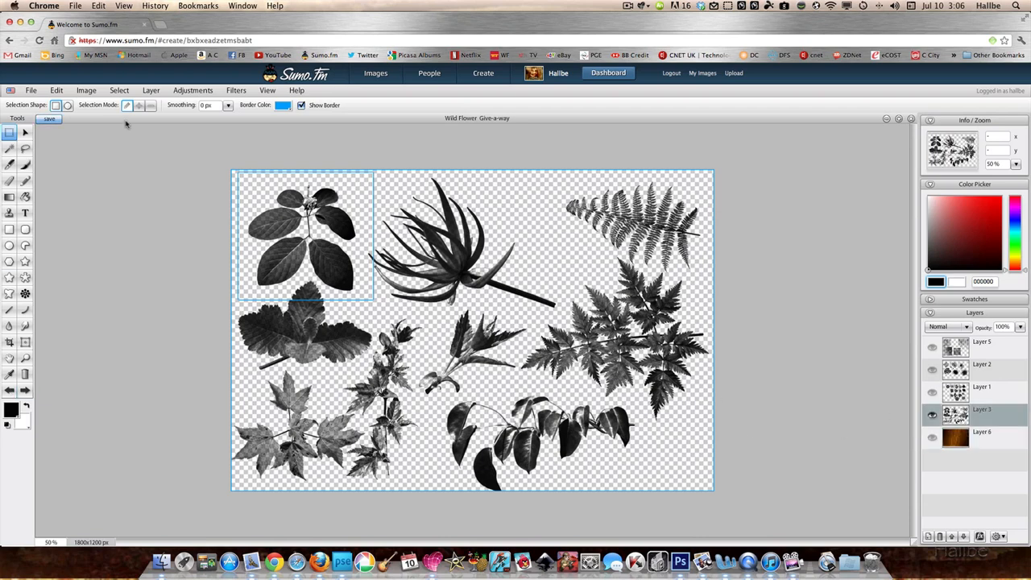
{"action": "left_click", "coordinate": [56, 90]}
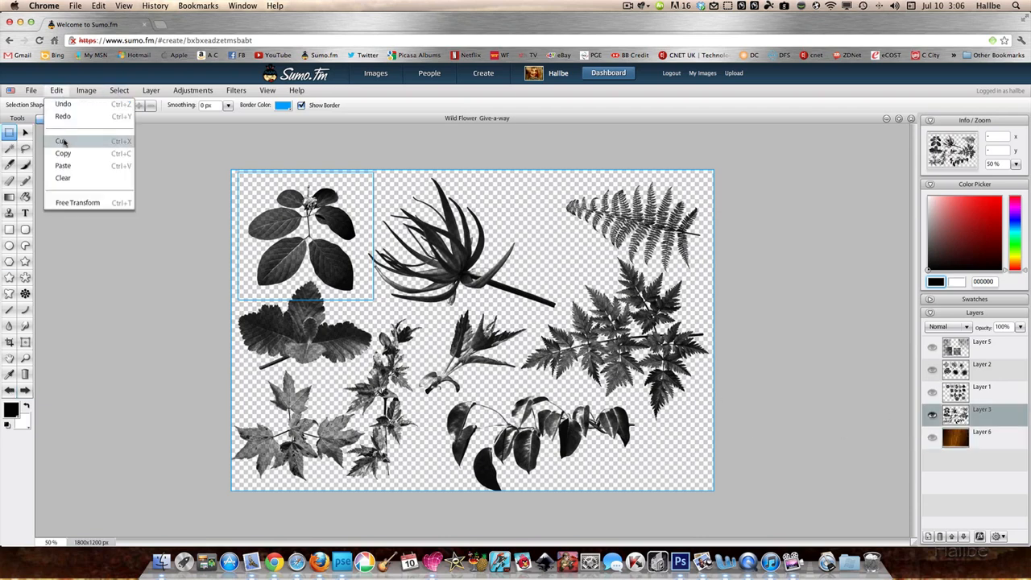
{"action": "left_click", "coordinate": [62, 142]}
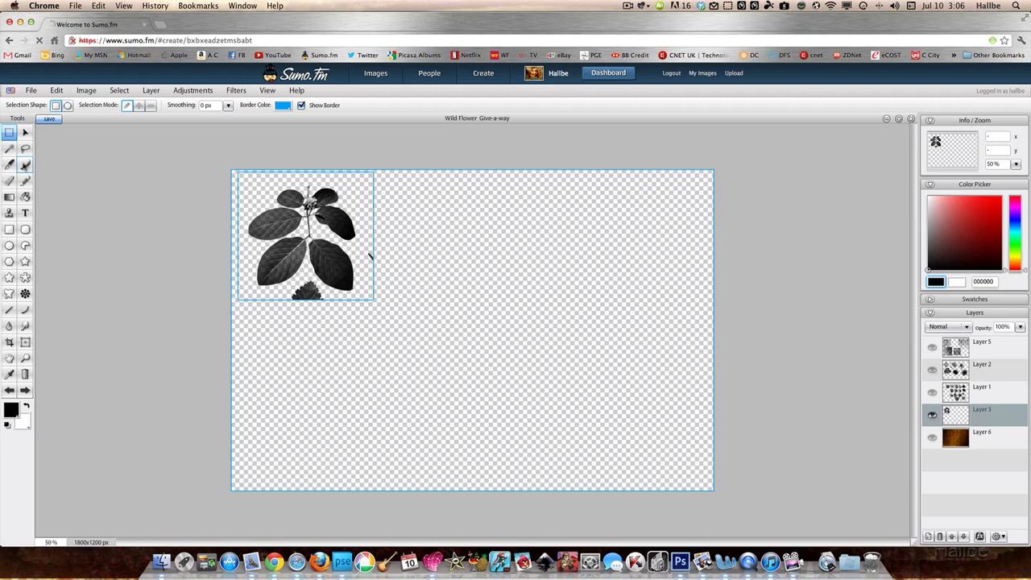
Set up the eraser with the Air Brush 3 tip, a 256 px diameter and 100% flow.
{"action": "left_click", "coordinate": [9, 180]}
{"action": "left_click", "coordinate": [258, 105]}
{"action": "left_click", "coordinate": [156, 160]}
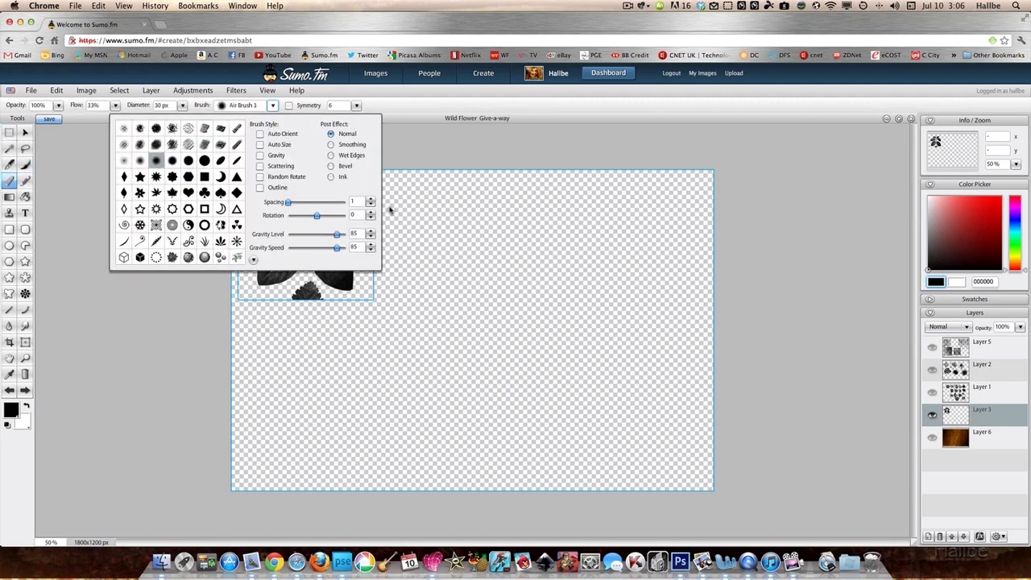
{"action": "left_click", "coordinate": [182, 106]}
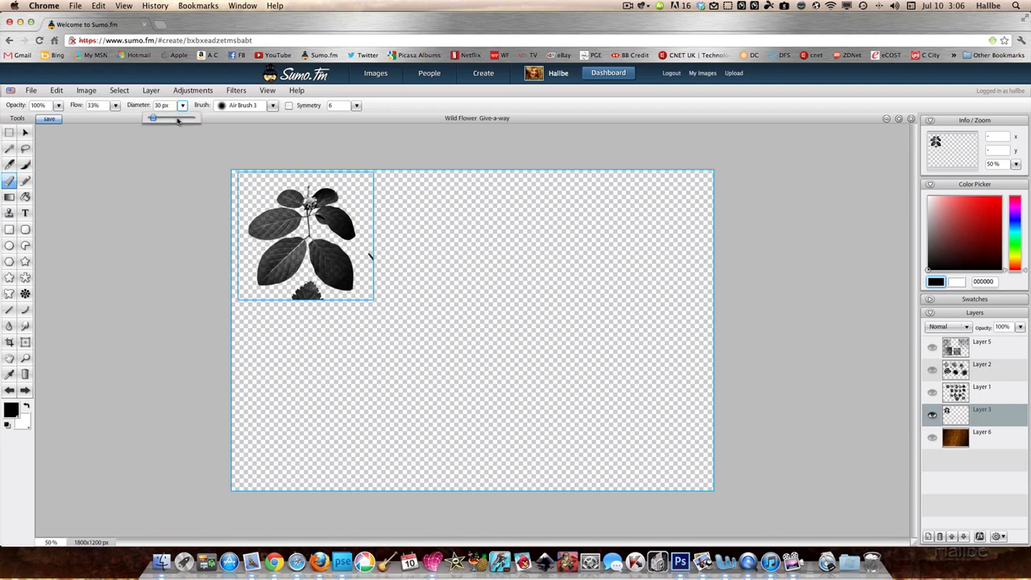
{"action": "left_click_drag", "start_coordinate": [162, 119], "coordinate": [195, 118]}
{"action": "left_click", "coordinate": [113, 105]}
{"action": "left_click_drag", "start_coordinate": [101, 118], "coordinate": [188, 126]}
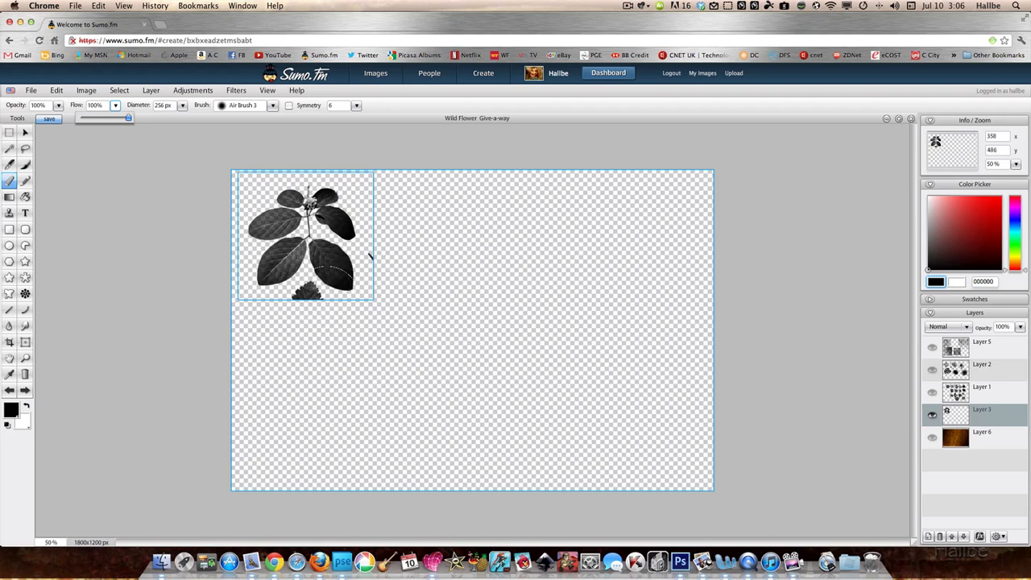
Clear the selection and erase the stray fragments beside and below the leaf sprig with a 139 px eraser.
{"action": "key", "text": "bracketleft"}
{"action": "key", "text": "bracketleft"}
{"action": "key", "text": "bracketleft"}
{"action": "key", "text": "bracketleft"}
{"action": "key", "text": "bracketleft"}
{"action": "key", "text": "bracketleft"}
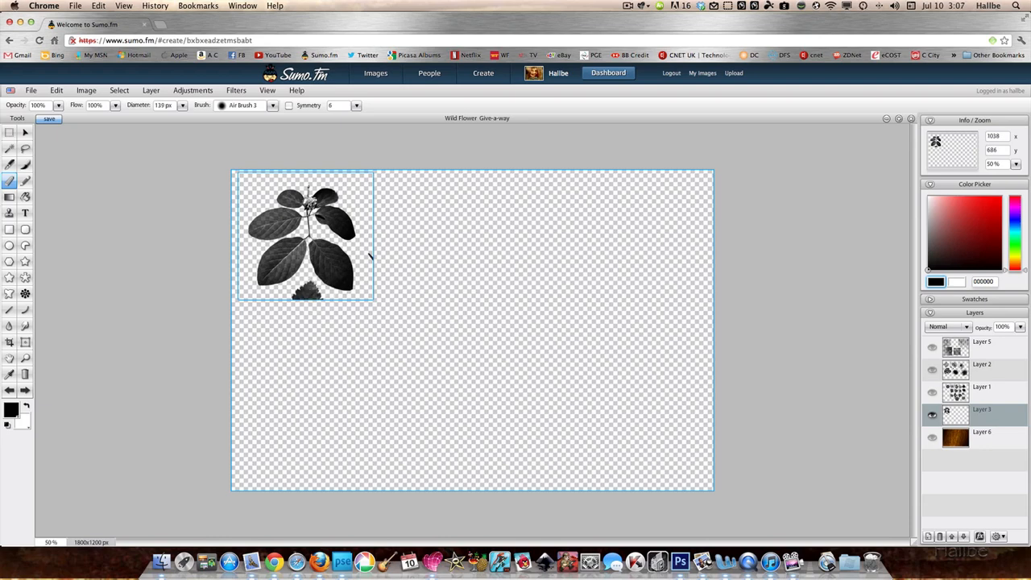
{"action": "left_click", "coordinate": [119, 91]}
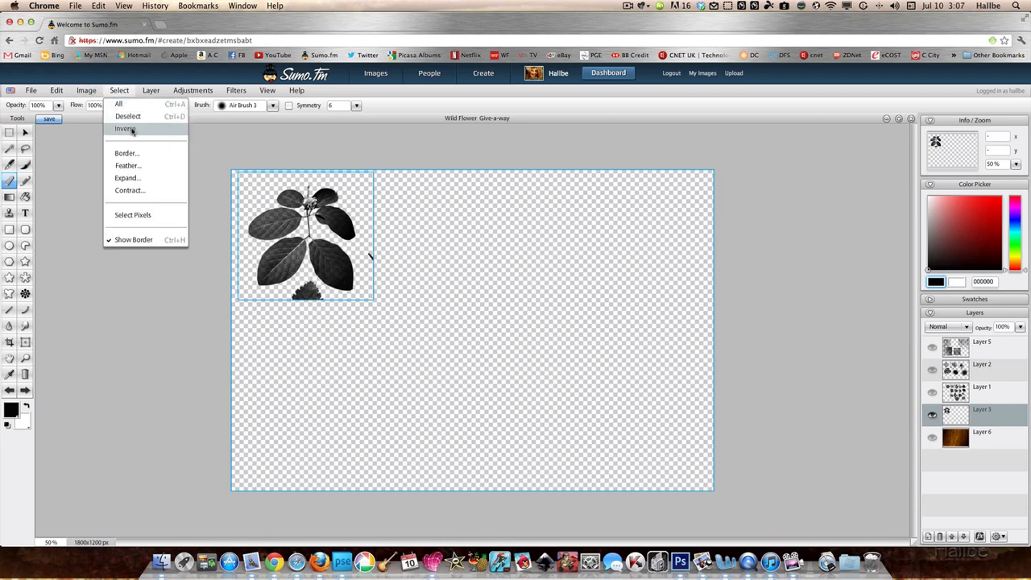
{"action": "left_click", "coordinate": [133, 118]}
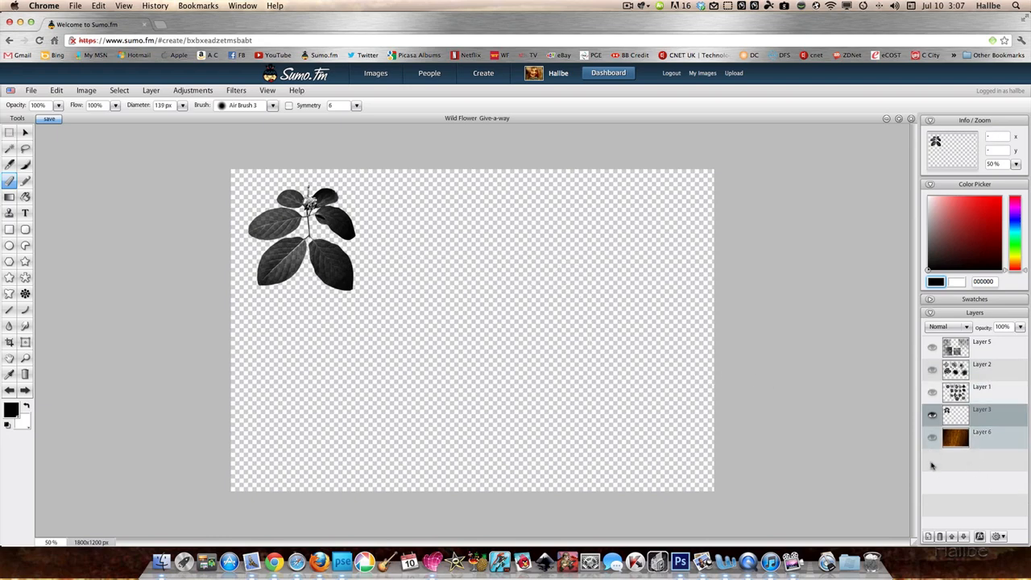
Add a new layer directly below Layer 3 and fill it with white.
{"action": "left_click", "coordinate": [928, 536]}
{"action": "left_click_drag", "start_coordinate": [959, 349], "coordinate": [963, 456]}
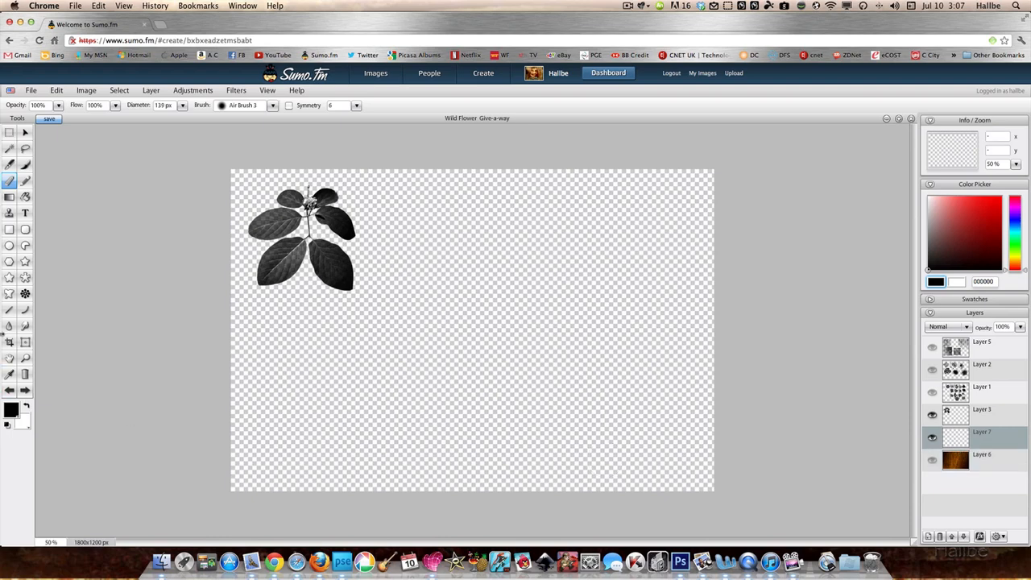
{"action": "left_click", "coordinate": [25, 197]}
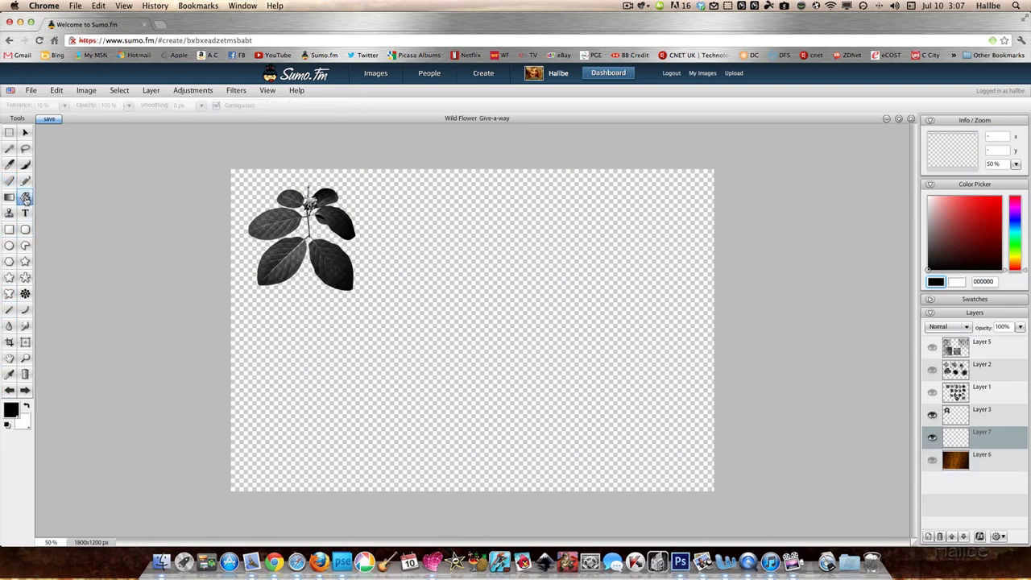
{"action": "left_click", "coordinate": [26, 407]}
{"action": "left_click", "coordinate": [480, 366]}
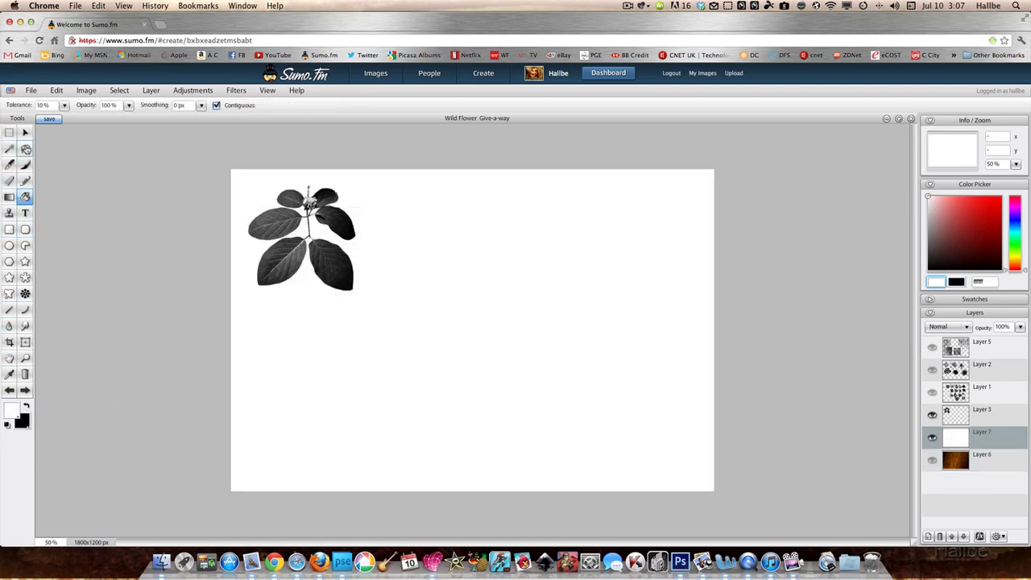
Free-transform the leaf sprig on Layer 3, enlarging and rotating it clockwise to fill the middle of the canvas.
{"action": "left_click", "coordinate": [977, 412]}
{"action": "left_click", "coordinate": [25, 132]}
{"action": "right_click", "coordinate": [299, 213]}
{"action": "left_click", "coordinate": [310, 212]}
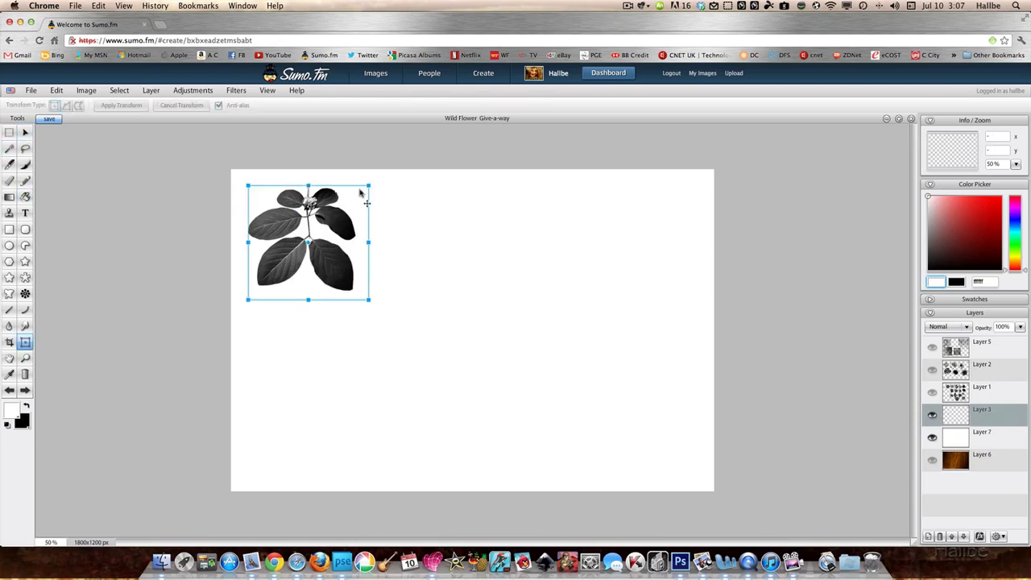
{"action": "left_click_drag", "start_coordinate": [375, 191], "coordinate": [418, 298]}
{"action": "left_click_drag", "start_coordinate": [357, 262], "coordinate": [608, 386]}
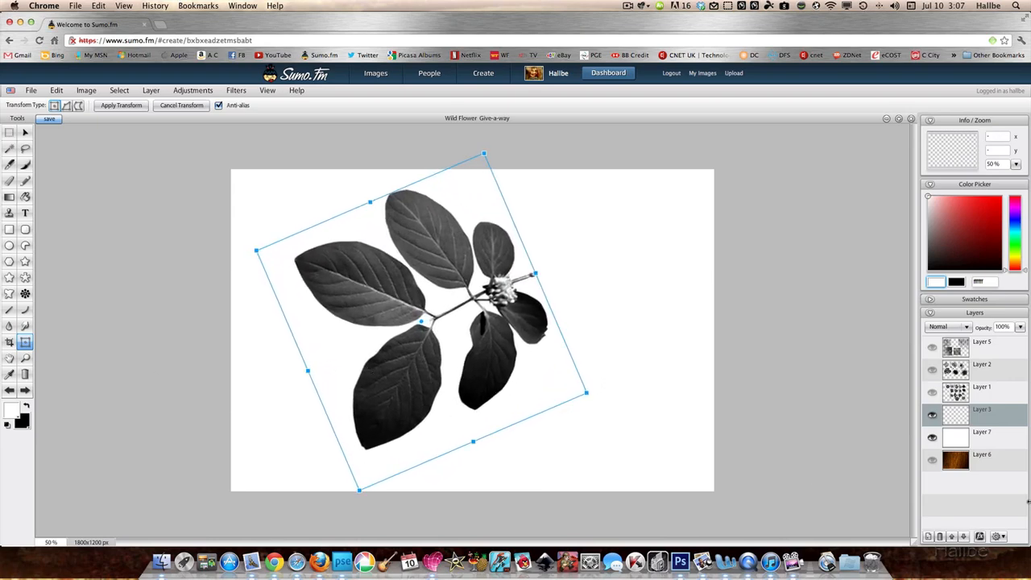
Merge the leaf sprig's Layer 3 down into the white Layer 7.
{"action": "left_click", "coordinate": [958, 442]}
{"action": "right_click", "coordinate": [957, 416]}
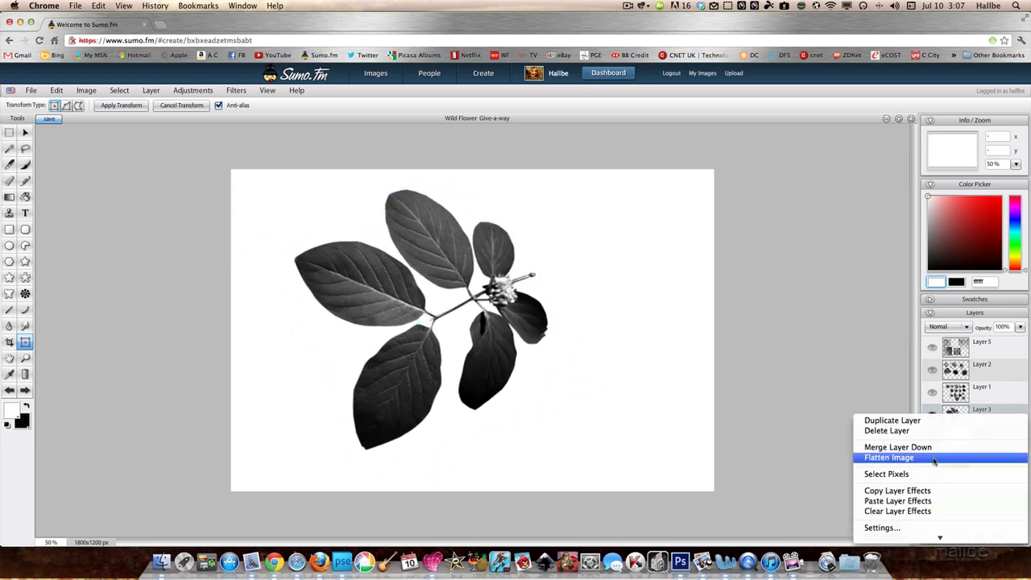
{"action": "left_click", "coordinate": [460, 452]}
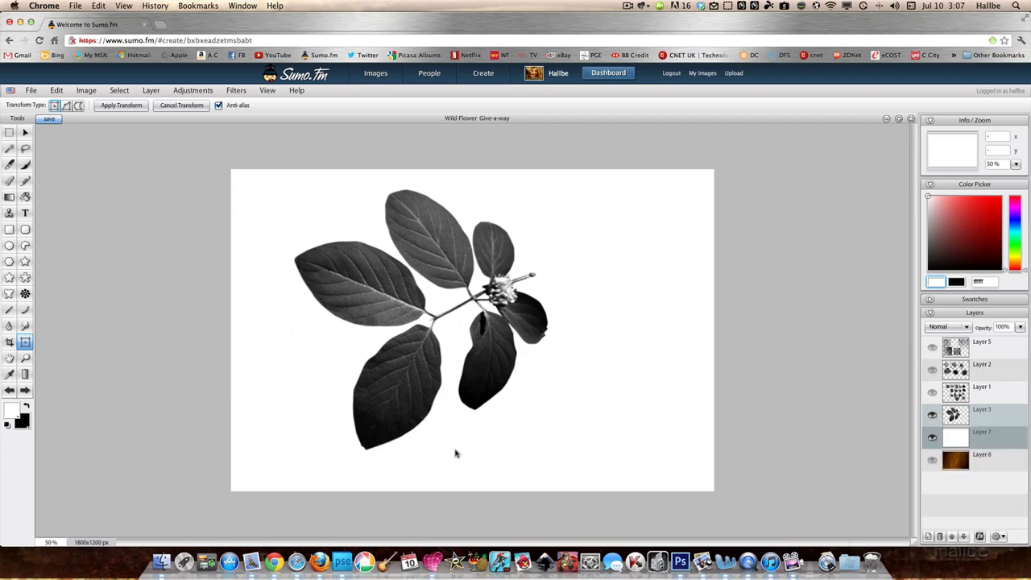
Select the white background around the leaf sprig with the Magic Wand at 10% tolerance and cut it away.
{"action": "left_click", "coordinate": [9, 148]}
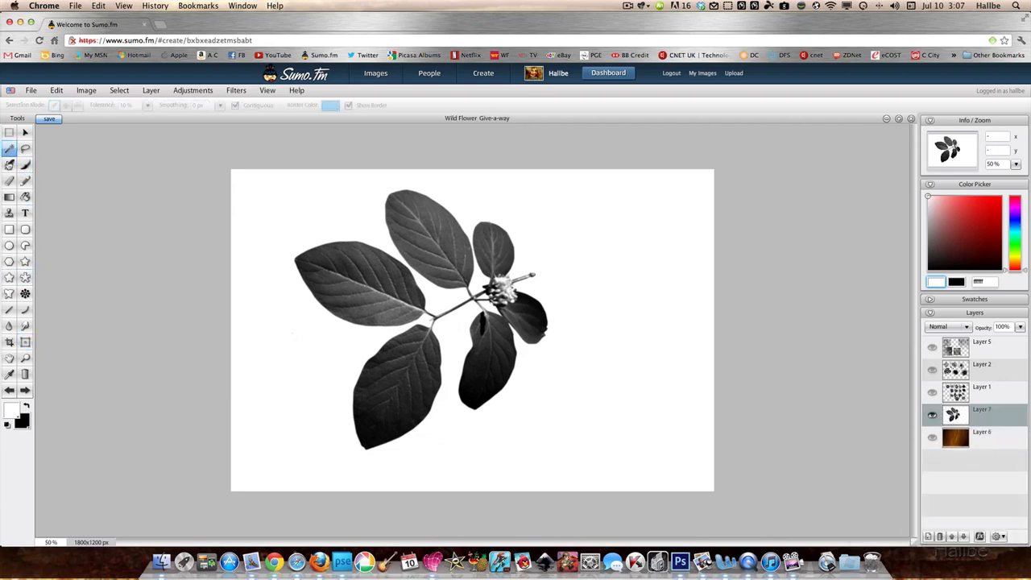
{"action": "left_click", "coordinate": [296, 198]}
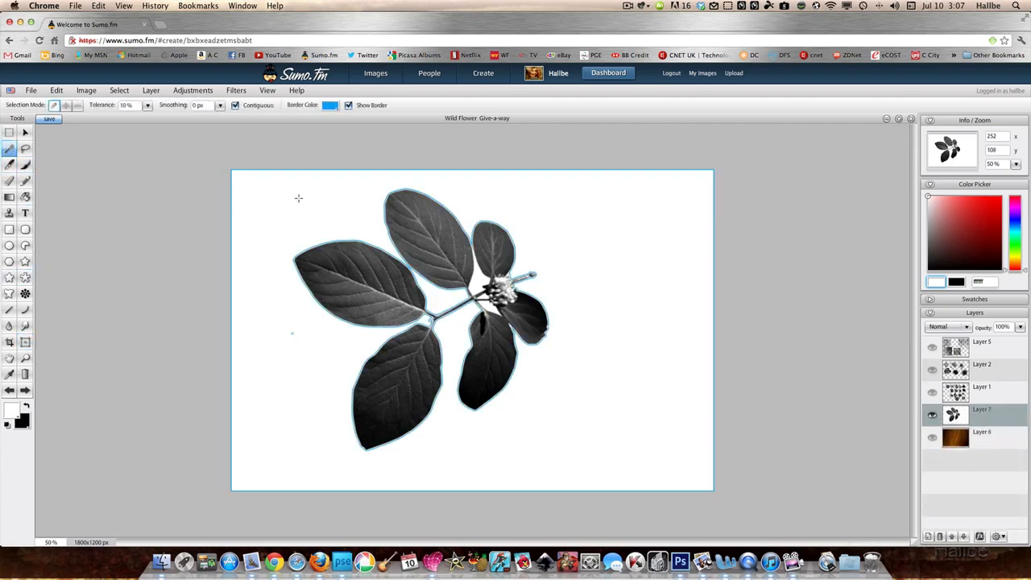
{"action": "left_click", "coordinate": [61, 92]}
{"action": "left_click", "coordinate": [62, 141]}
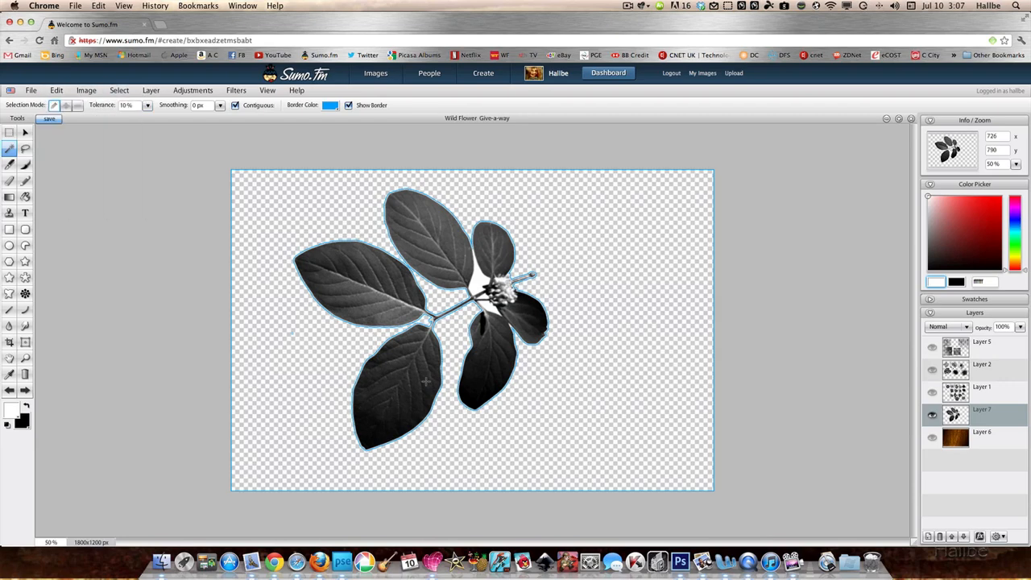
Cut away the two leftover white patches between the leaves beside the flower with the Magic Wand at 10% tolerance, and deselect.
{"action": "left_click", "coordinate": [478, 284]}
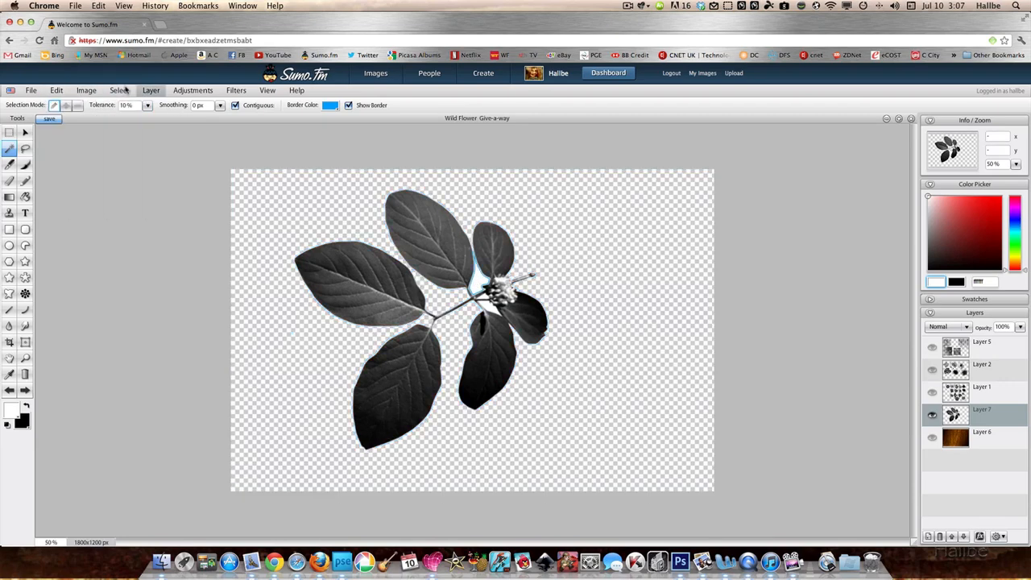
{"action": "left_click", "coordinate": [56, 91]}
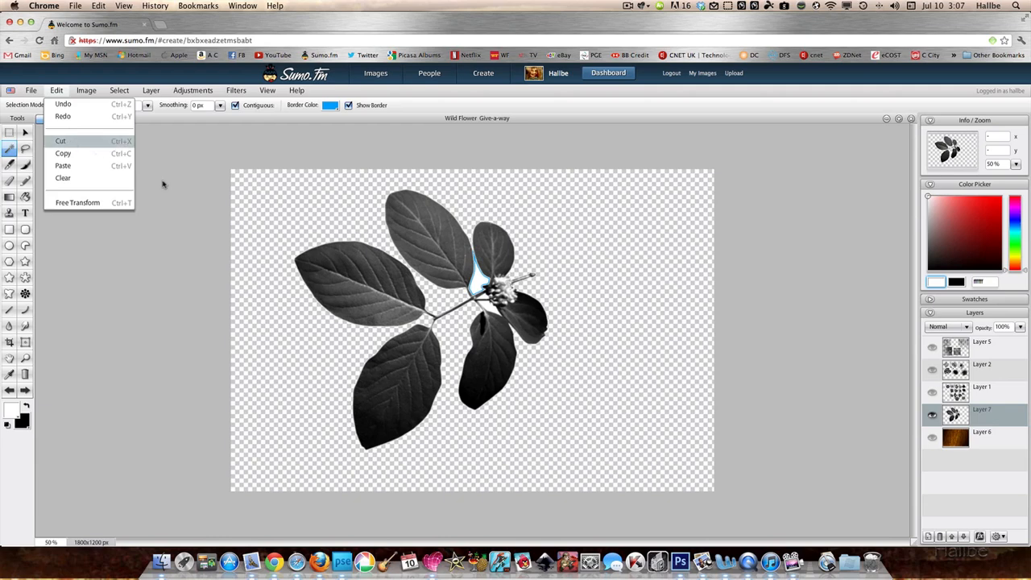
{"action": "left_click", "coordinate": [88, 141]}
{"action": "left_click", "coordinate": [484, 300]}
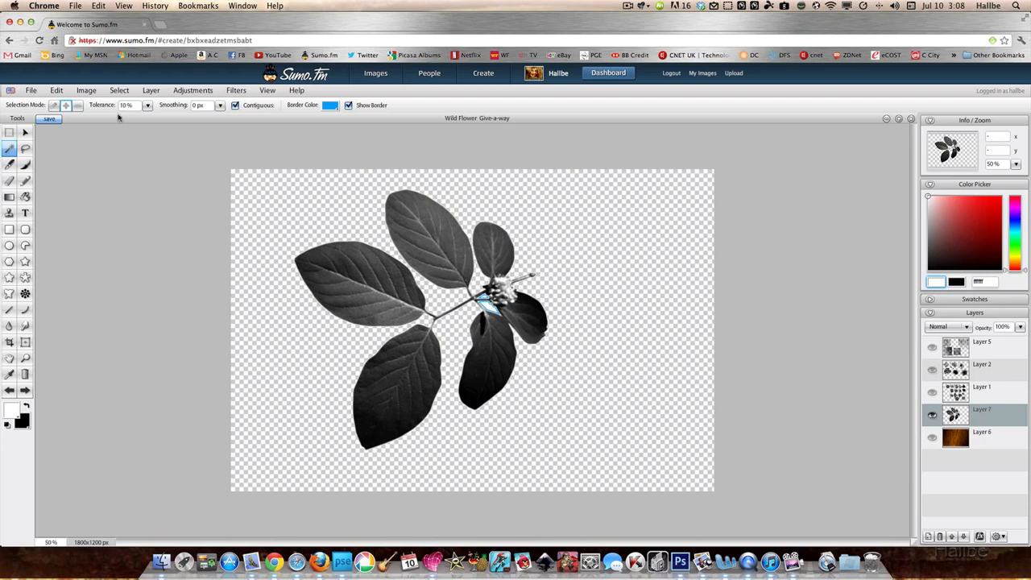
{"action": "left_click", "coordinate": [56, 90]}
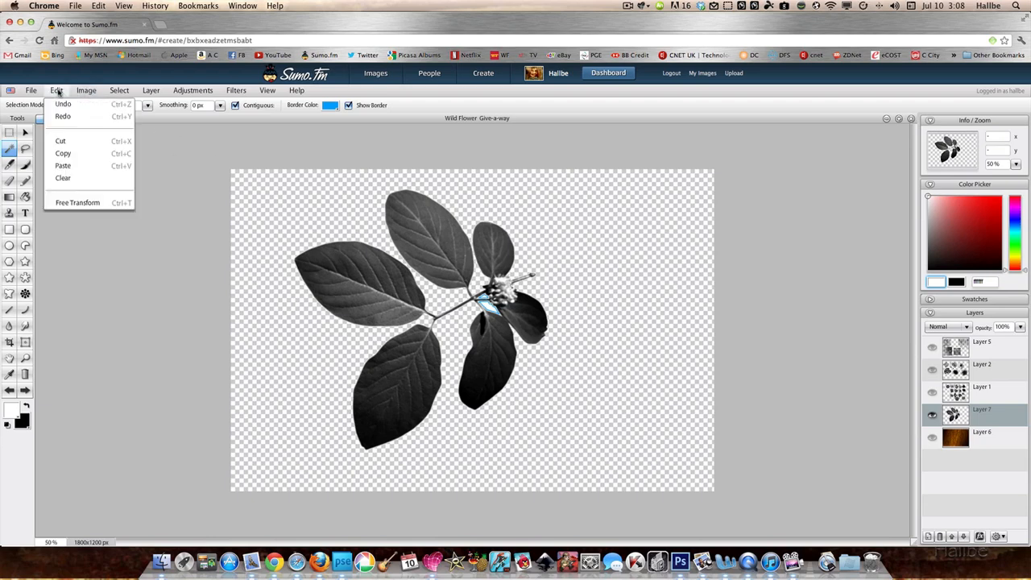
{"action": "left_click", "coordinate": [77, 143]}
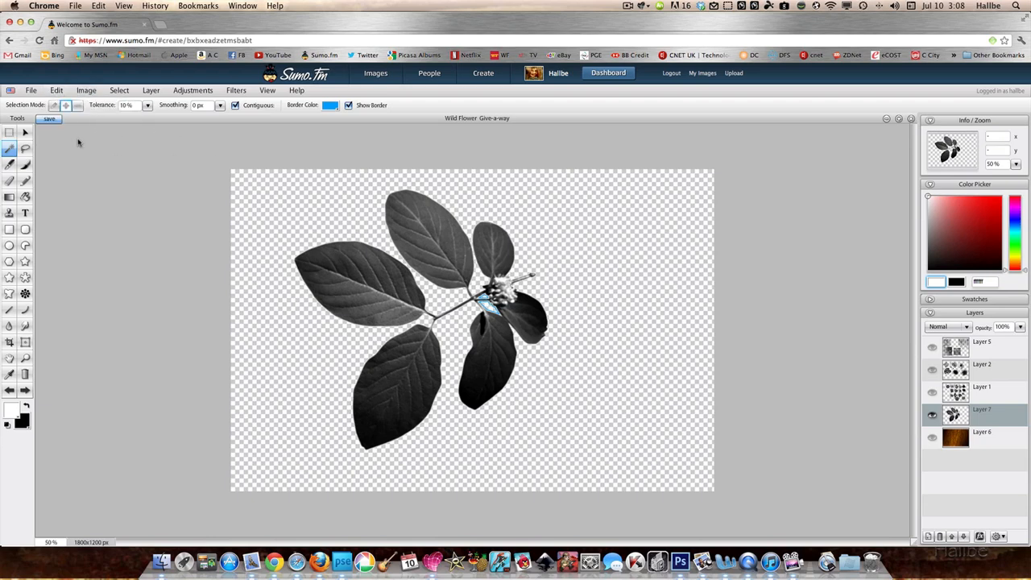
{"action": "left_click", "coordinate": [119, 90]}
{"action": "left_click", "coordinate": [131, 115]}
Free-transform the leaf sprig on Layer 7, rotating it so the flower points lower left and enlarging it to fill most of the canvas.
{"action": "left_click", "coordinate": [25, 132]}
{"action": "right_click", "coordinate": [446, 274]}
{"action": "key", "text": "Escape"}
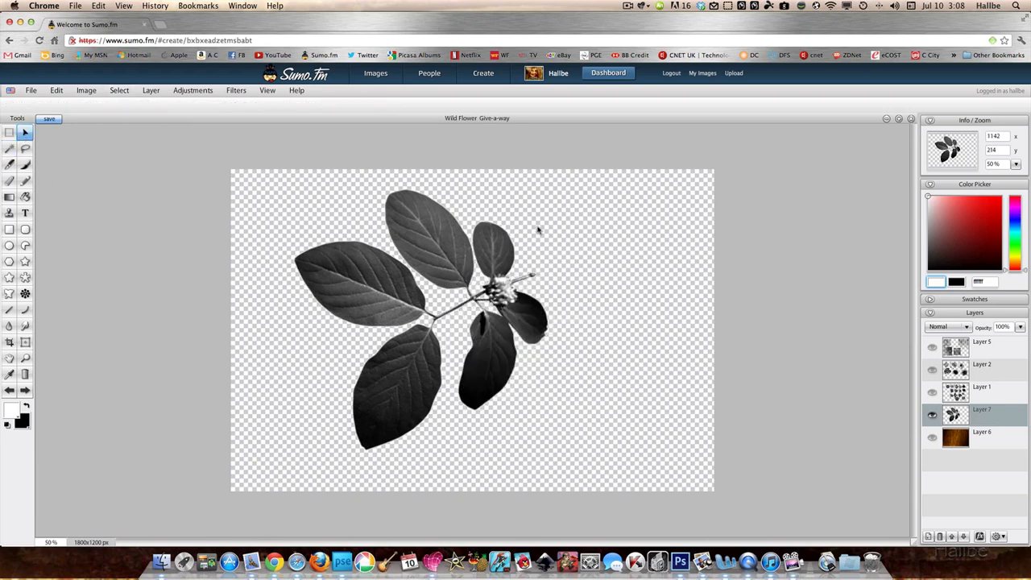
{"action": "right_click", "coordinate": [407, 244]}
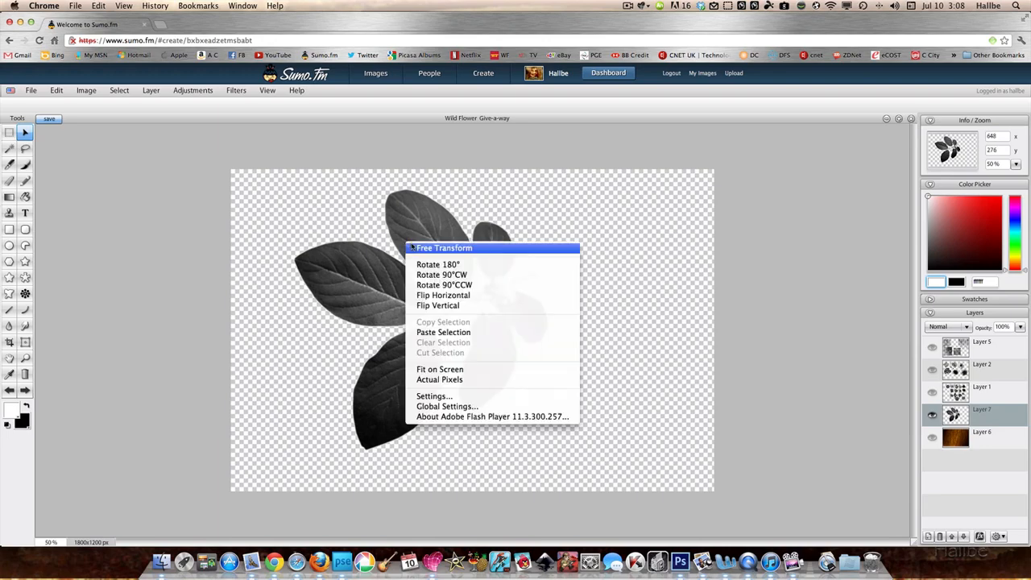
{"action": "left_click", "coordinate": [435, 246]}
{"action": "left_click_drag", "start_coordinate": [551, 191], "coordinate": [538, 381]}
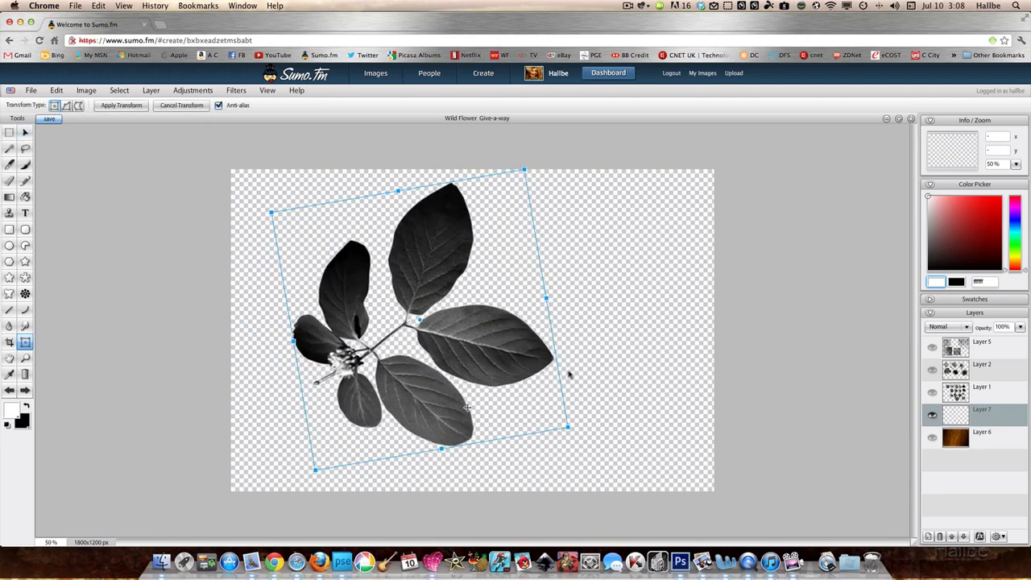
{"action": "left_click_drag", "start_coordinate": [570, 432], "coordinate": [760, 432]}
{"action": "left_click_drag", "start_coordinate": [433, 391], "coordinate": [369, 425]}
{"action": "left_click_drag", "start_coordinate": [520, 326], "coordinate": [655, 289]}
{"action": "left_click_drag", "start_coordinate": [554, 328], "coordinate": [559, 330]}
{"action": "left_click_drag", "start_coordinate": [661, 294], "coordinate": [629, 298]}
{"action": "left_click_drag", "start_coordinate": [562, 314], "coordinate": [582, 318]}
{"action": "left_click_drag", "start_coordinate": [620, 137], "coordinate": [600, 161]}
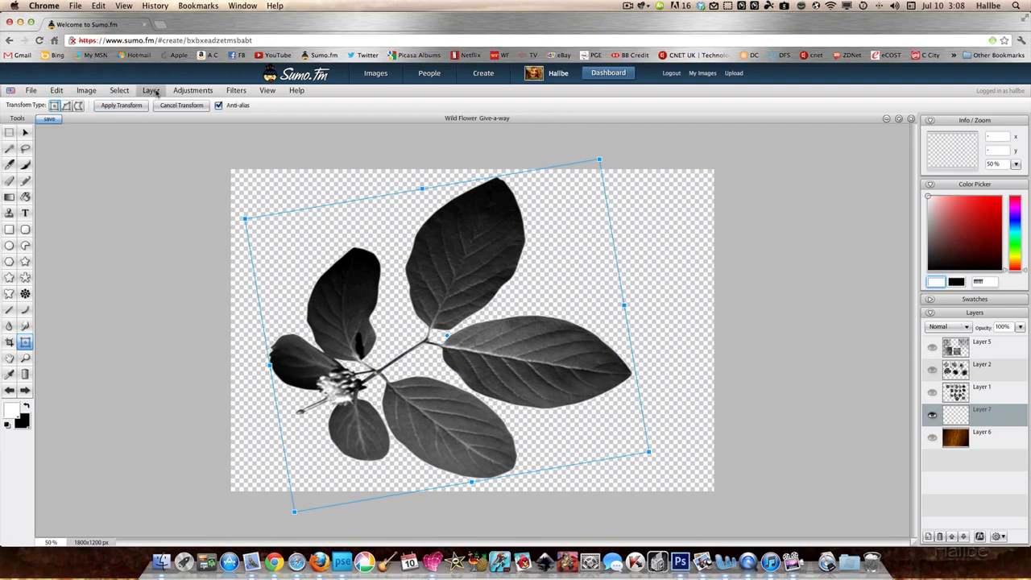
Colorize the leaf sprig a muted olive green with Hue/Saturation, using a hue of about -114.
{"action": "left_click", "coordinate": [193, 92]}
{"action": "left_click", "coordinate": [200, 166]}
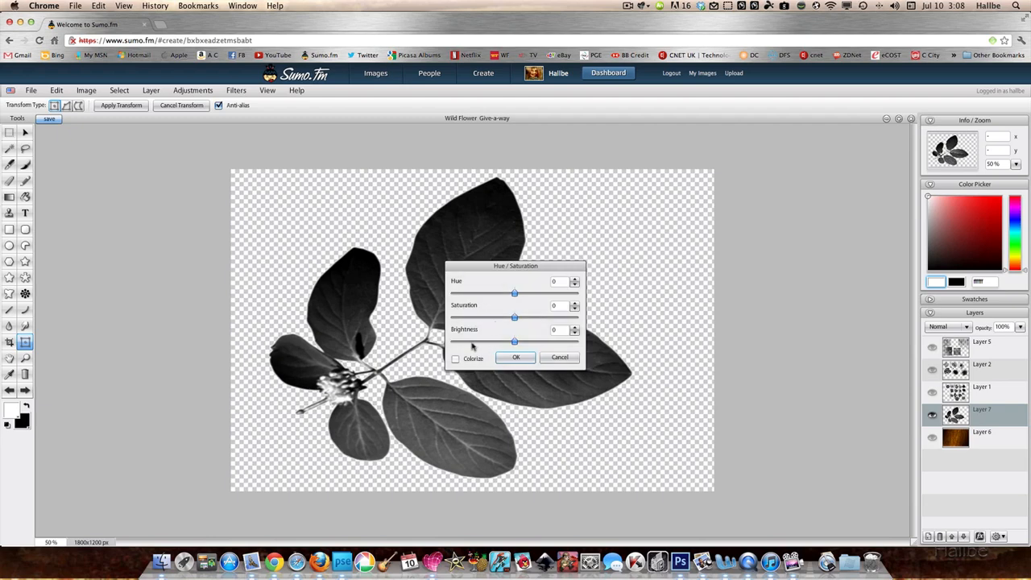
{"action": "left_click", "coordinate": [456, 359]}
{"action": "left_click_drag", "start_coordinate": [494, 294], "coordinate": [519, 320]}
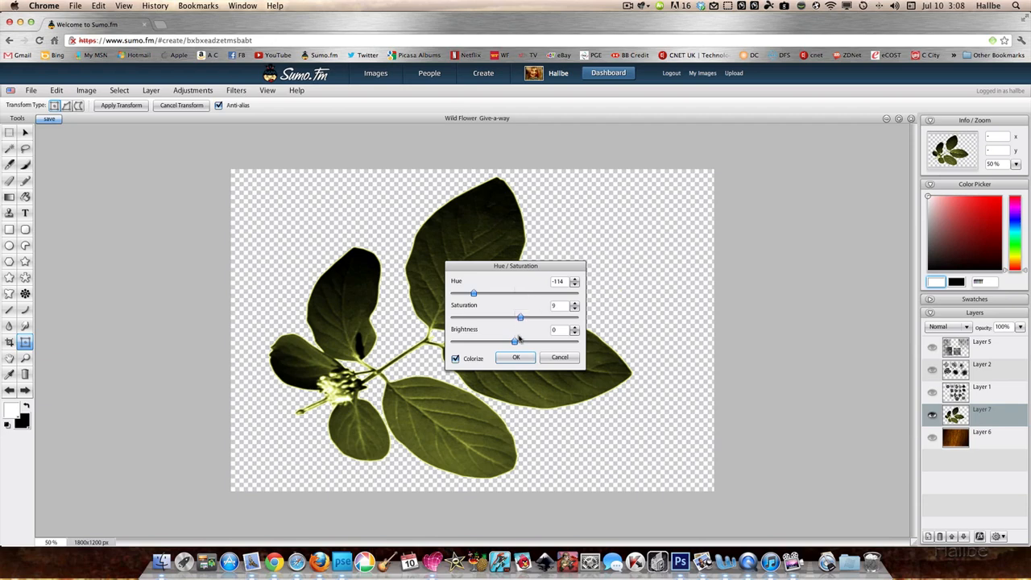
{"action": "left_click", "coordinate": [517, 357]}
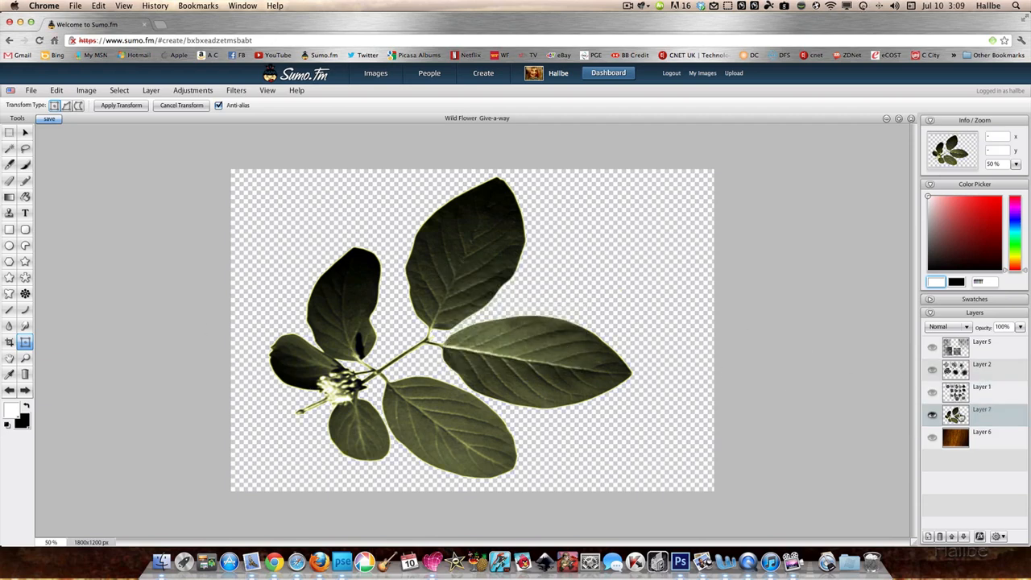
Show the wood background on Layer 6 and select Layer 7's leaf pixels, contracting the selection slightly.
{"action": "left_click", "coordinate": [932, 437]}
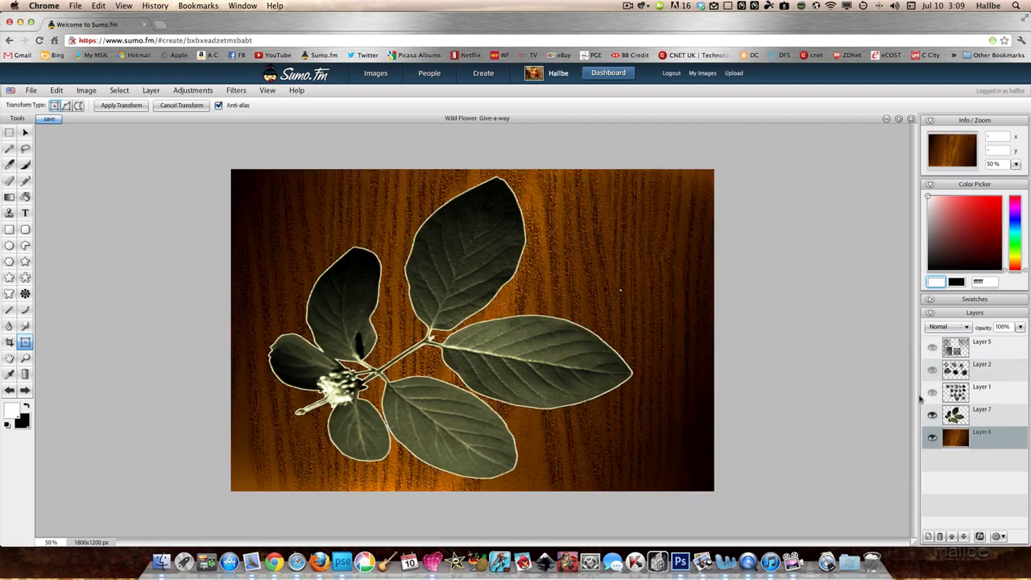
{"action": "right_click", "coordinate": [955, 414]}
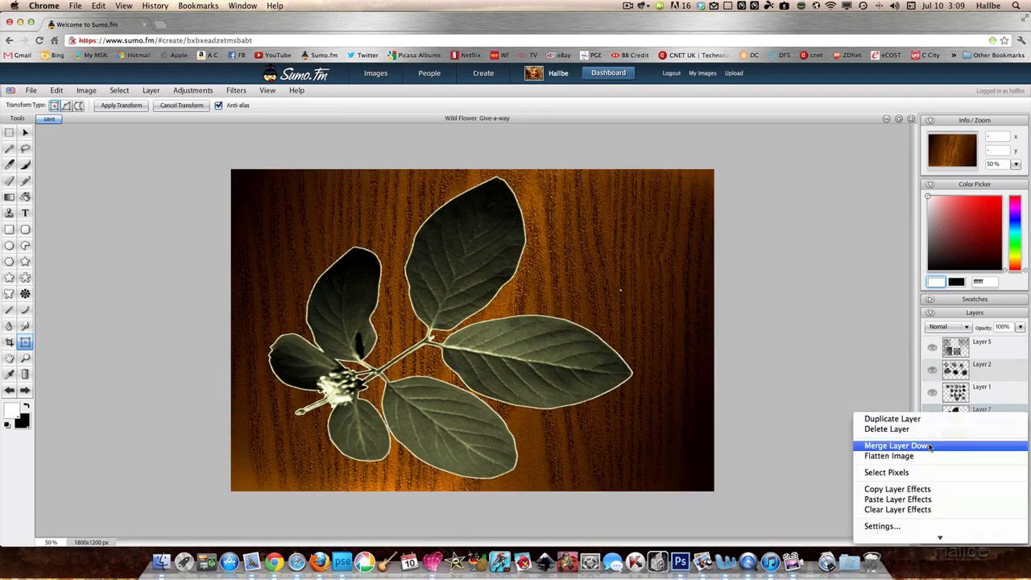
{"action": "left_click", "coordinate": [927, 474]}
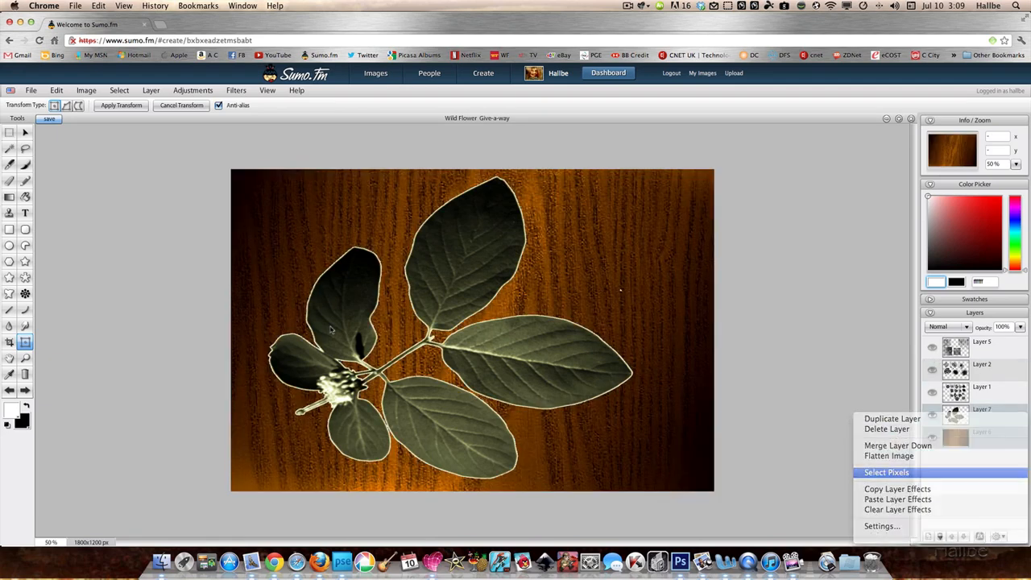
{"action": "left_click", "coordinate": [119, 90]}
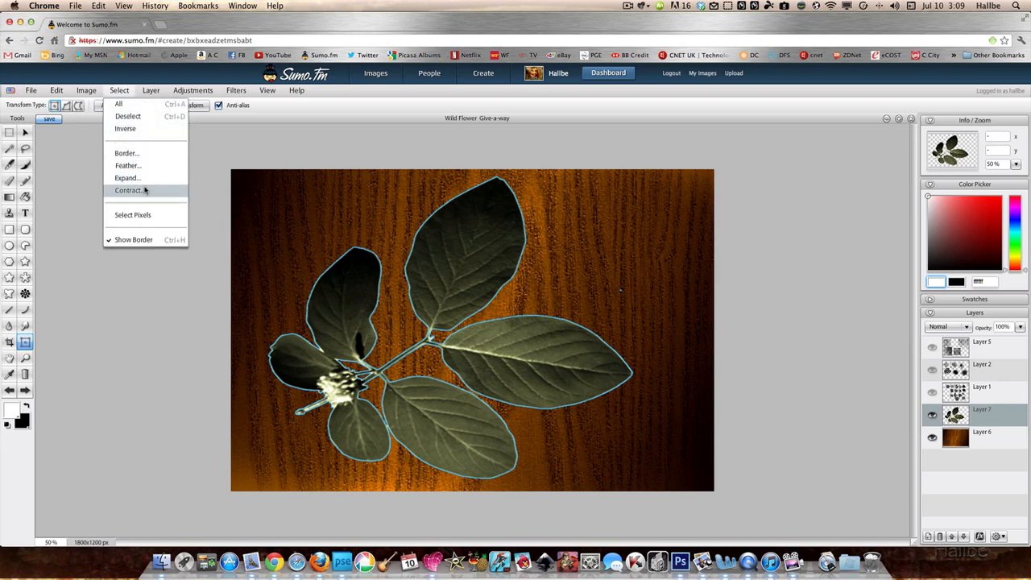
{"action": "left_click", "coordinate": [145, 190]}
{"action": "left_click_drag", "start_coordinate": [463, 321], "coordinate": [454, 321]}
{"action": "left_click", "coordinate": [516, 334]}
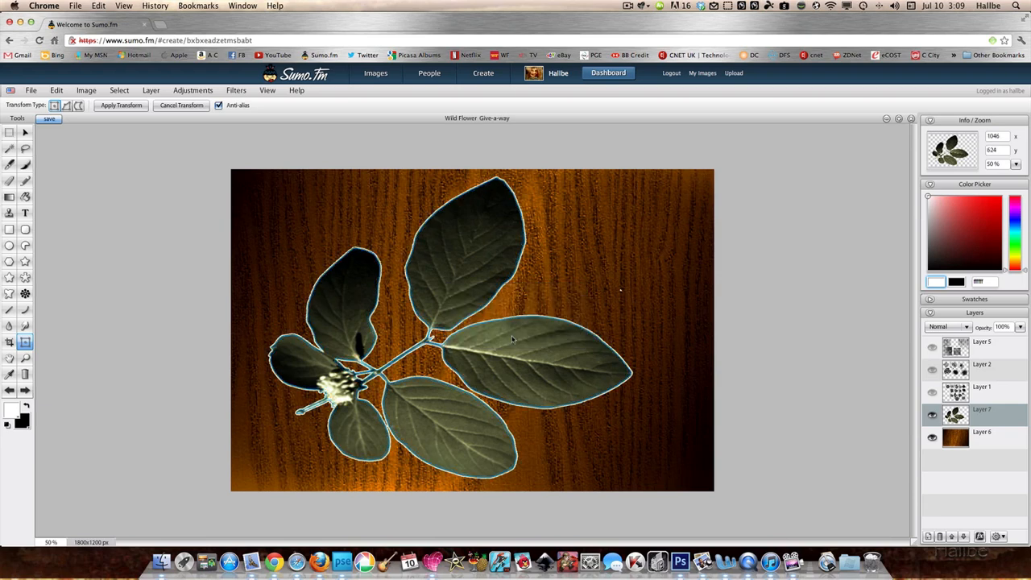
Invert the contracted leaf selection, cut away the light fringe around the leaves, and deselect.
{"action": "left_click", "coordinate": [125, 94]}
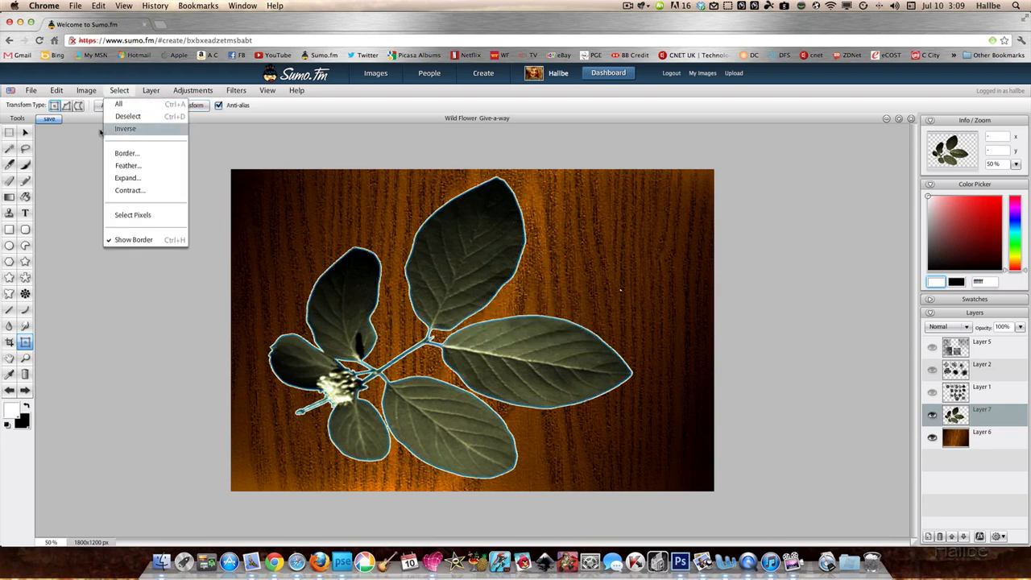
{"action": "left_click", "coordinate": [131, 134]}
{"action": "left_click", "coordinate": [56, 91]}
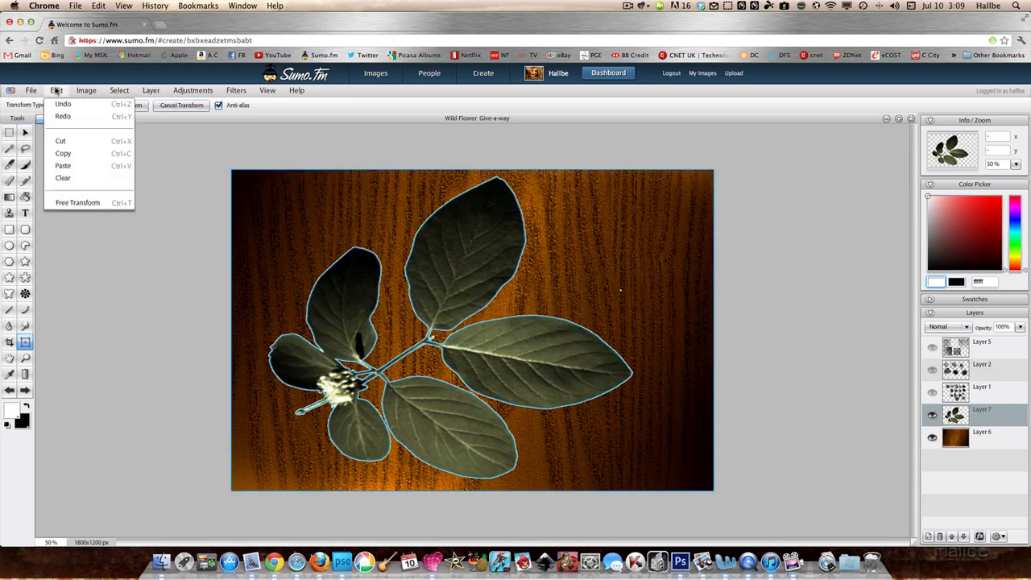
{"action": "left_click", "coordinate": [74, 143]}
{"action": "left_click", "coordinate": [119, 90]}
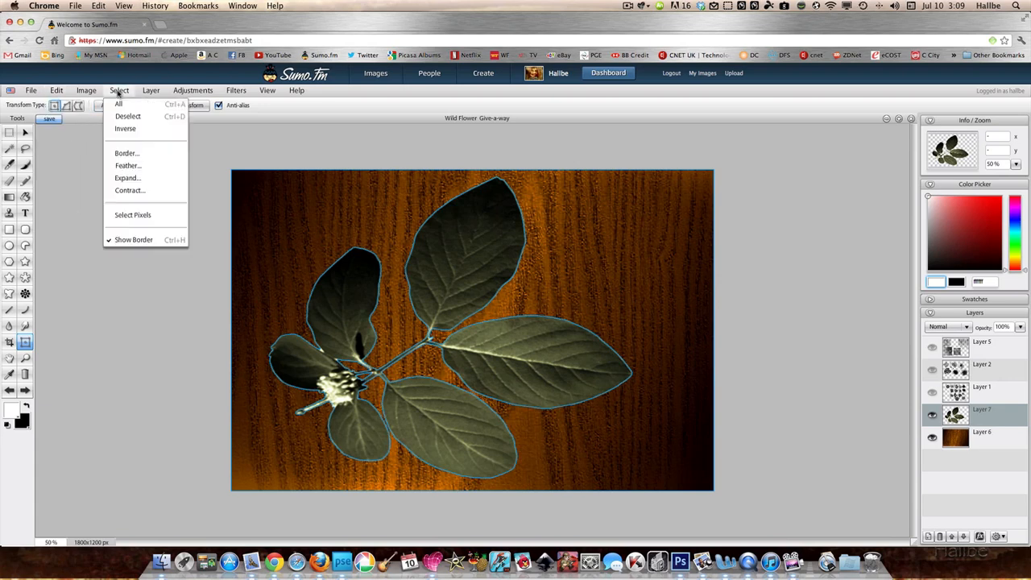
{"action": "left_click", "coordinate": [133, 121]}
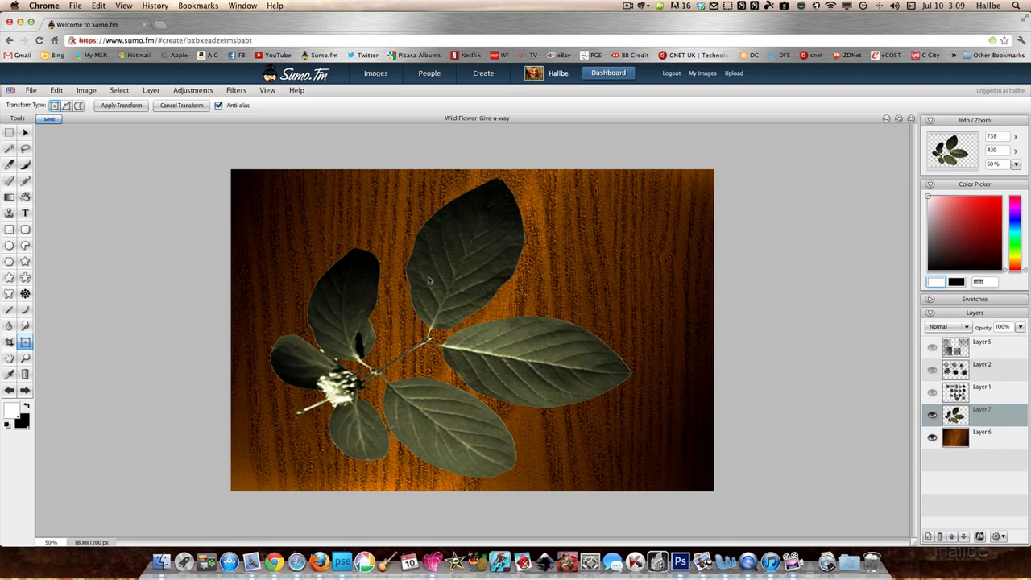
Select the pixels of Layer 7 again and contract the selection by 2.
{"action": "right_click", "coordinate": [958, 413]}
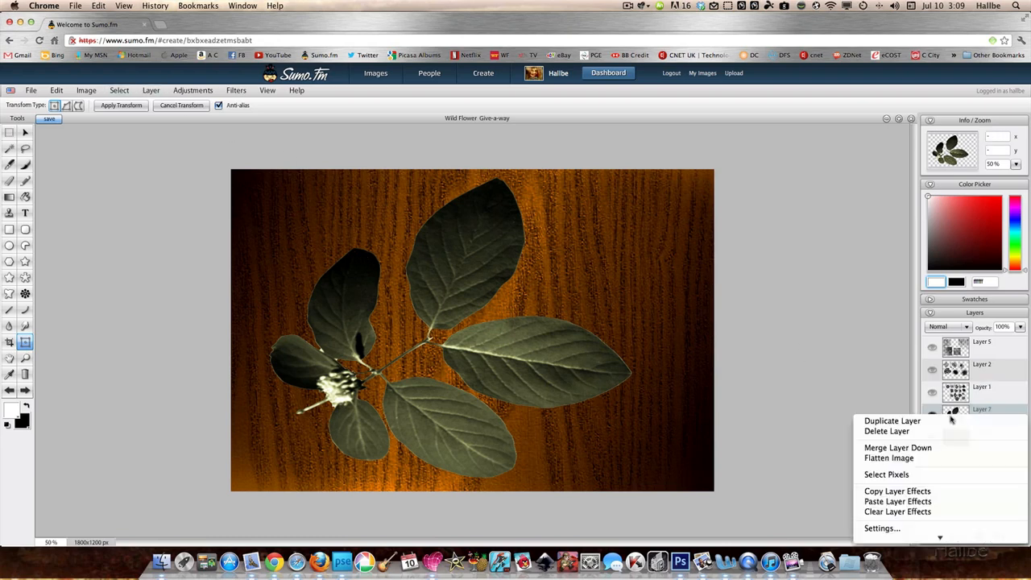
{"action": "left_click", "coordinate": [932, 477]}
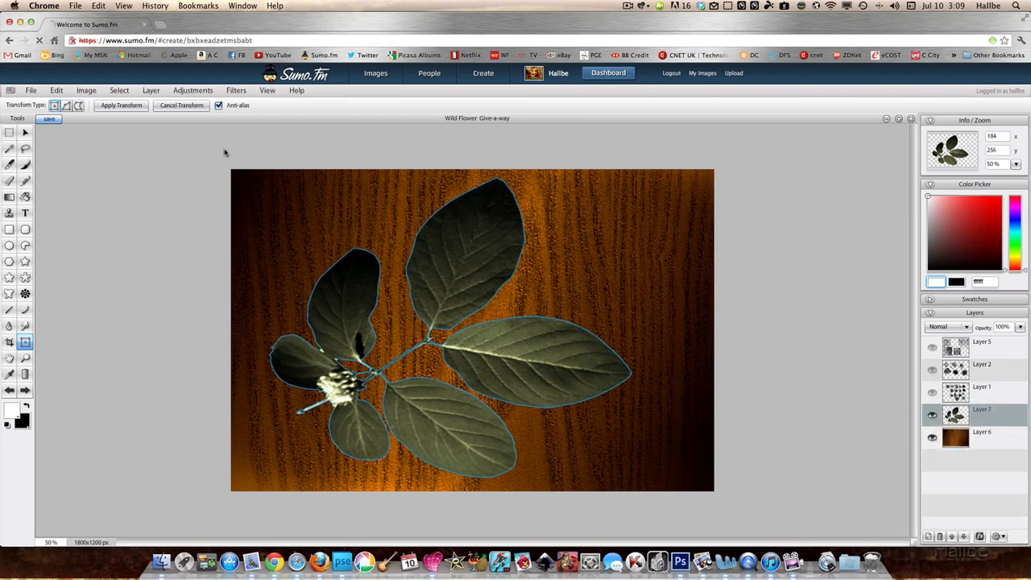
{"action": "left_click", "coordinate": [120, 90]}
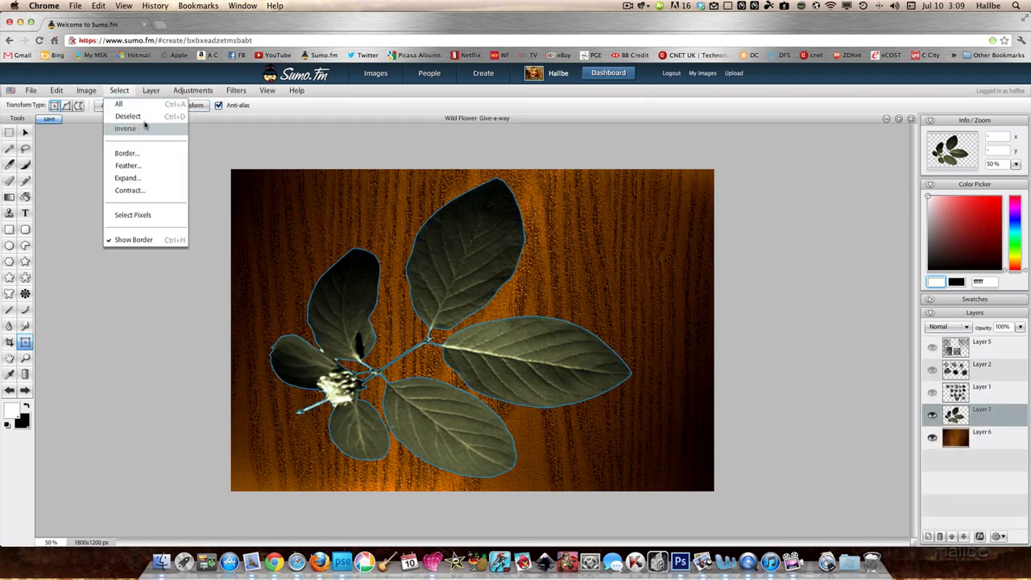
{"action": "left_click", "coordinate": [151, 193]}
{"action": "left_click_drag", "start_coordinate": [465, 319], "coordinate": [452, 320]}
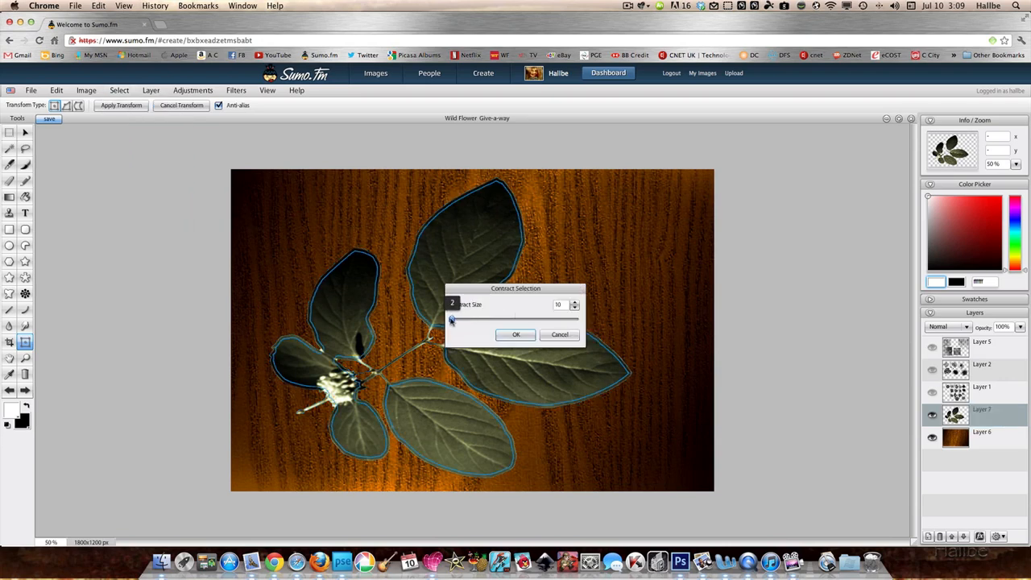
{"action": "left_click", "coordinate": [515, 334]}
Trim the remaining edge pixels around the sprig by inverting the selection and cutting, and clear the selection.
{"action": "left_click", "coordinate": [119, 91]}
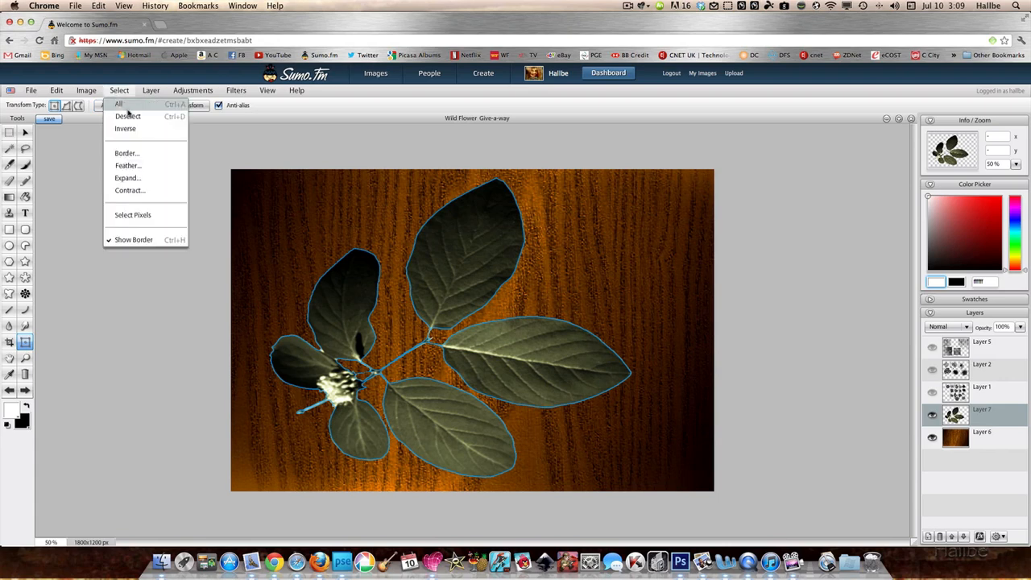
{"action": "left_click", "coordinate": [142, 129]}
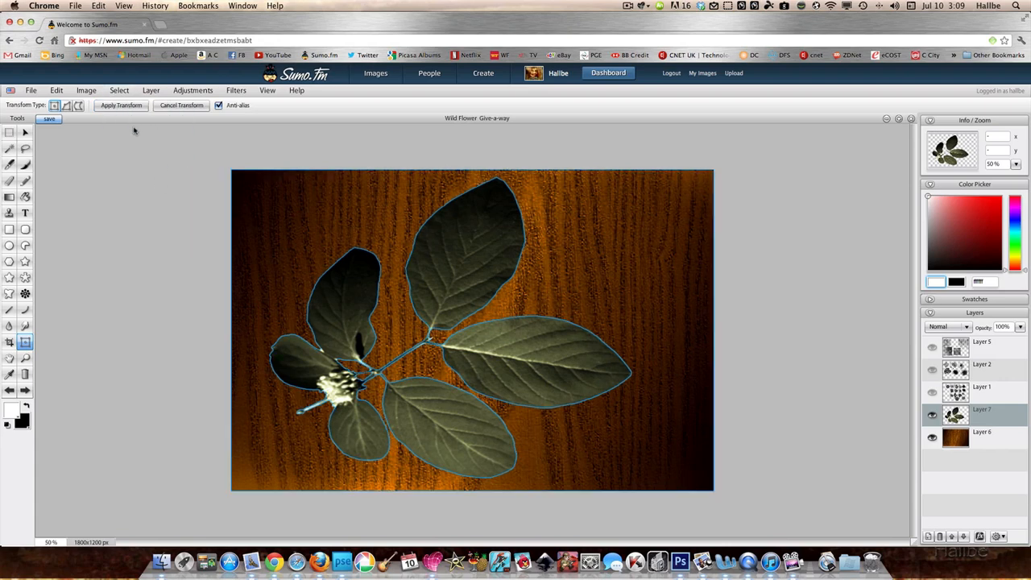
{"action": "left_click", "coordinate": [58, 91]}
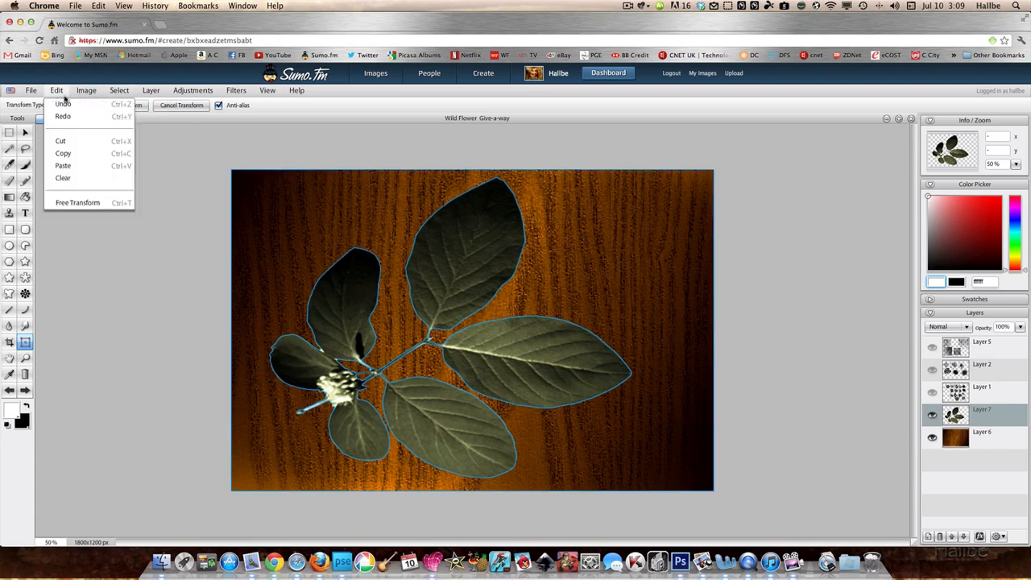
{"action": "left_click", "coordinate": [79, 141]}
{"action": "left_click", "coordinate": [118, 90]}
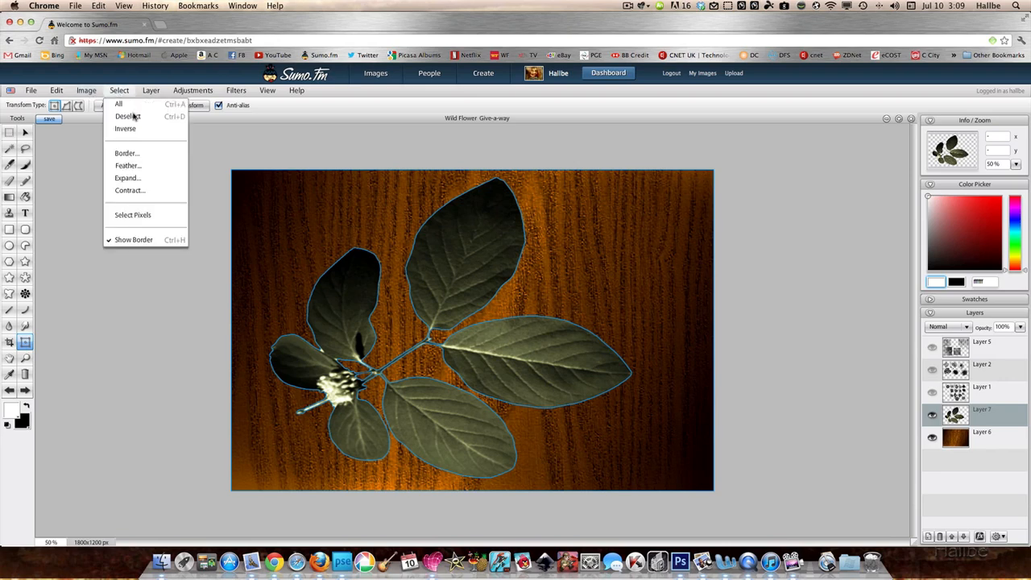
{"action": "left_click", "coordinate": [135, 118]}
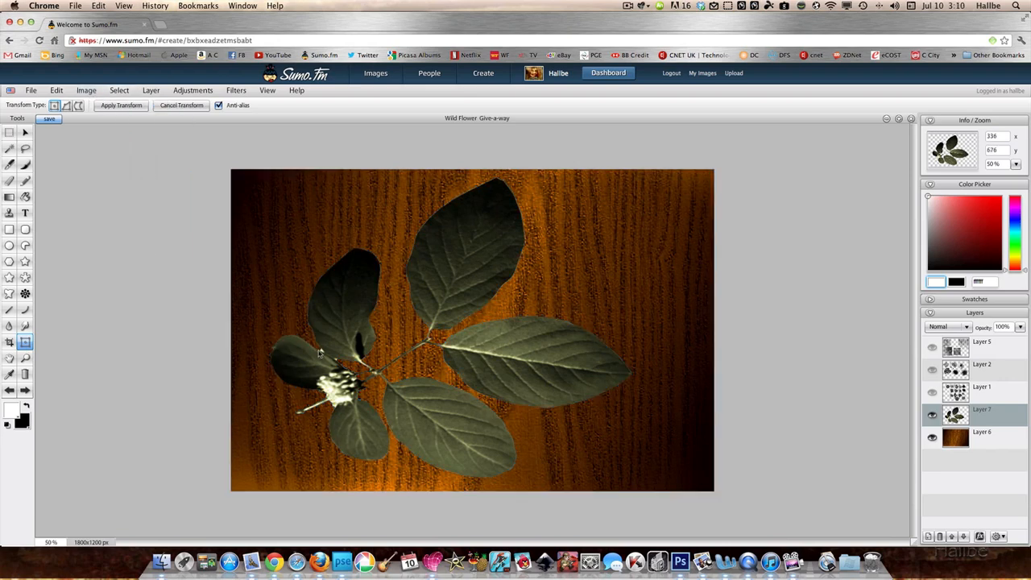
Apply a Levels adjustment to the leaf sprig, moving the RGB white input point slightly inward.
{"action": "left_click", "coordinate": [9, 148]}
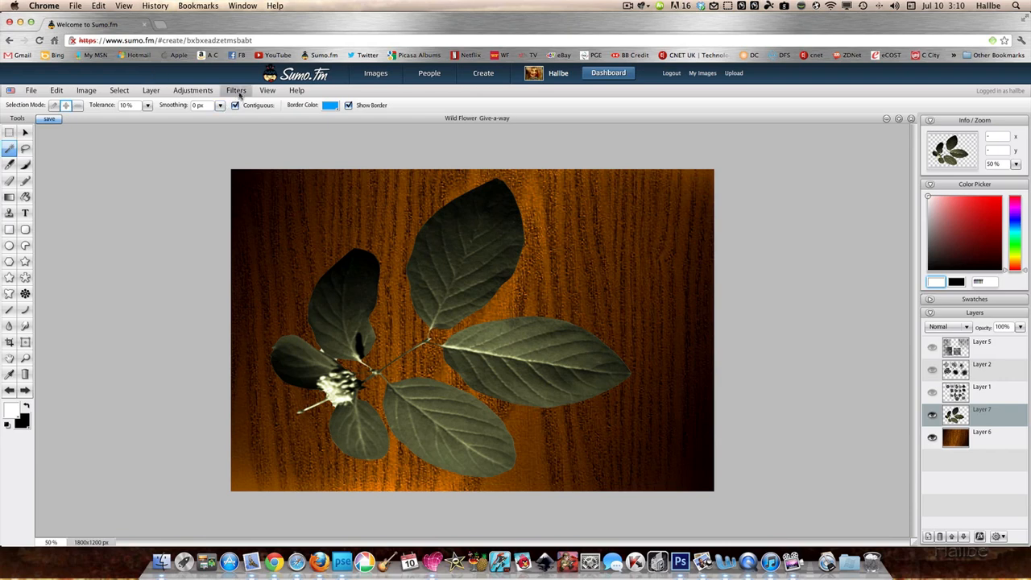
{"action": "left_click", "coordinate": [192, 90]}
{"action": "left_click", "coordinate": [189, 177]}
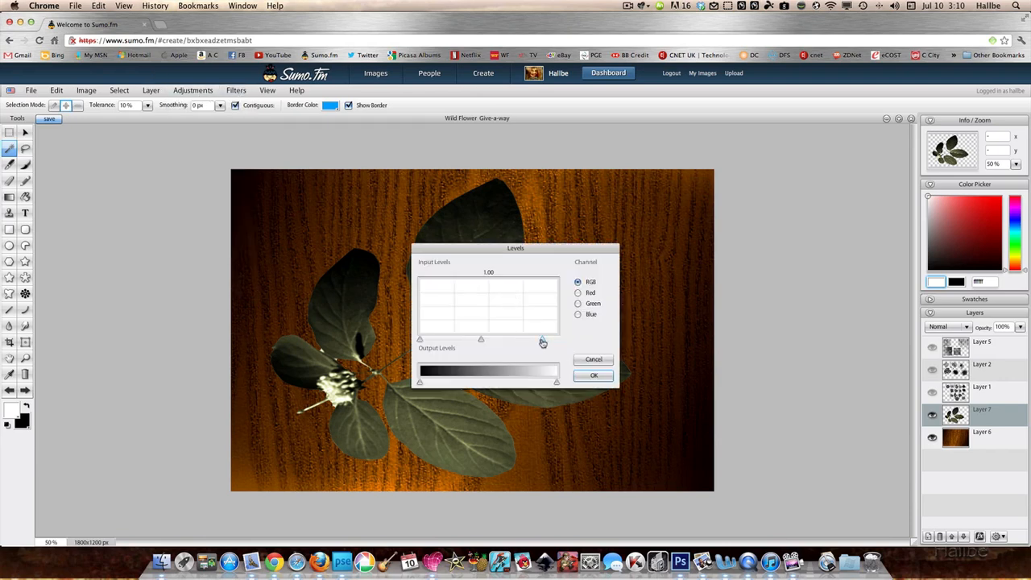
{"action": "left_click_drag", "start_coordinate": [526, 342], "coordinate": [550, 345]}
{"action": "left_click_drag", "start_coordinate": [539, 249], "coordinate": [733, 216]}
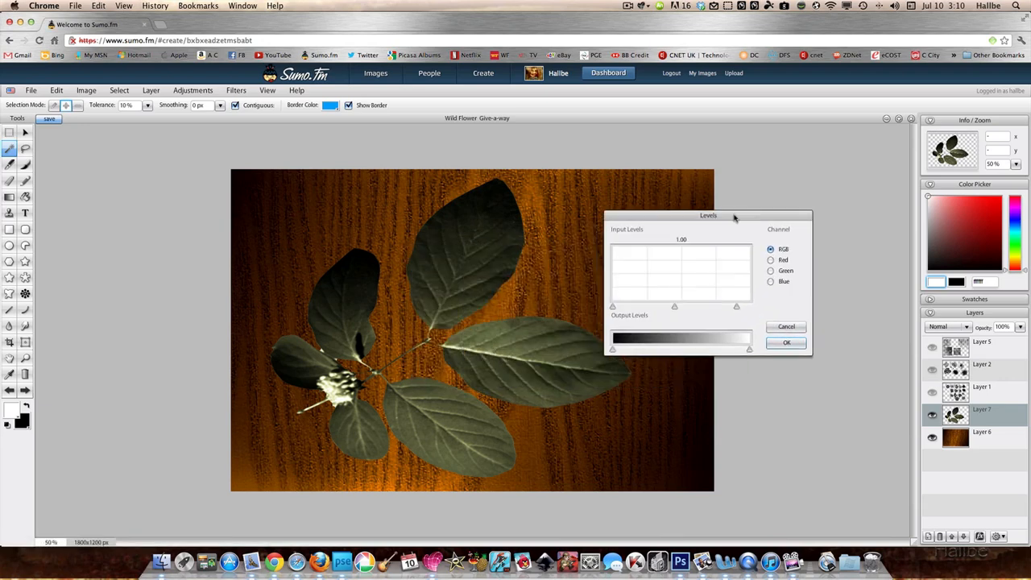
{"action": "left_click_drag", "start_coordinate": [622, 313], "coordinate": [668, 309]}
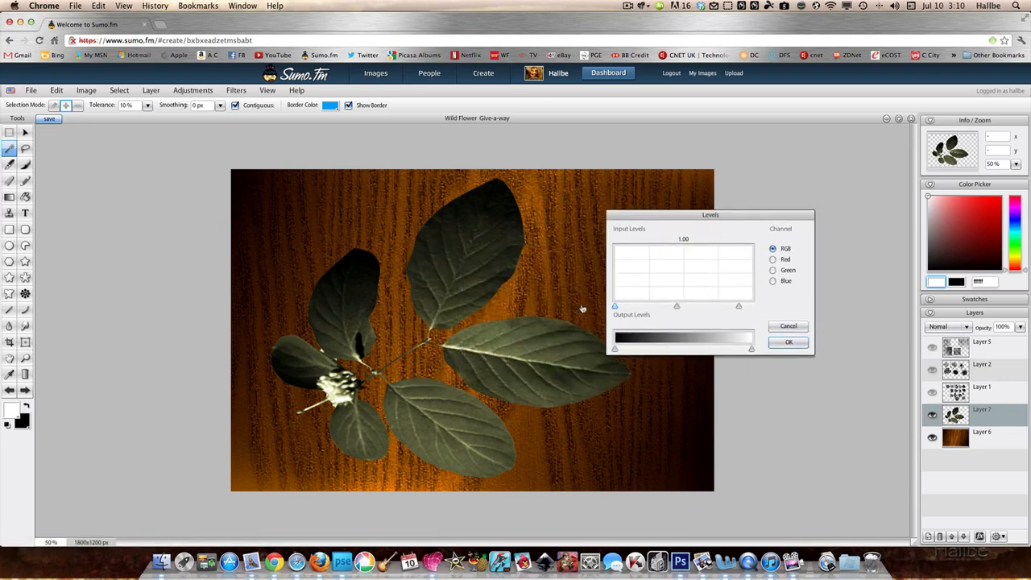
{"action": "left_click", "coordinate": [785, 343]}
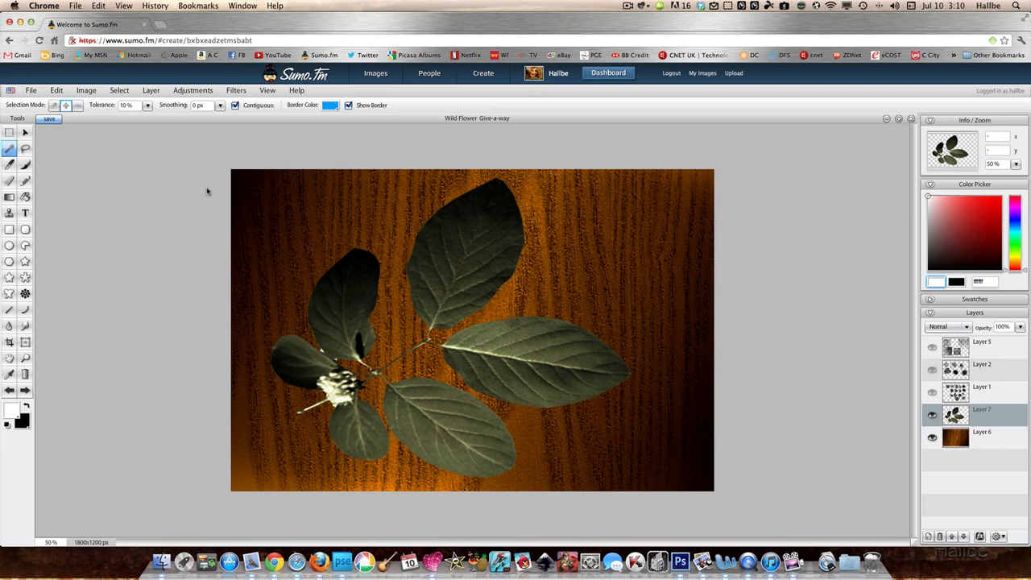
Show Layer 2 with the flowers and place a new white-filled layer directly beneath it.
{"action": "left_click", "coordinate": [933, 370]}
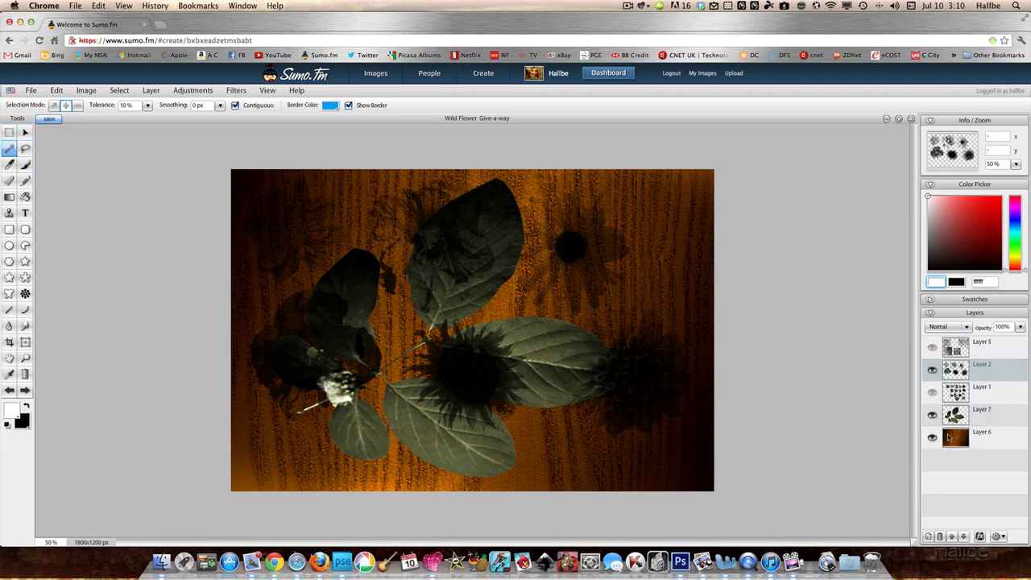
{"action": "left_click", "coordinate": [928, 536]}
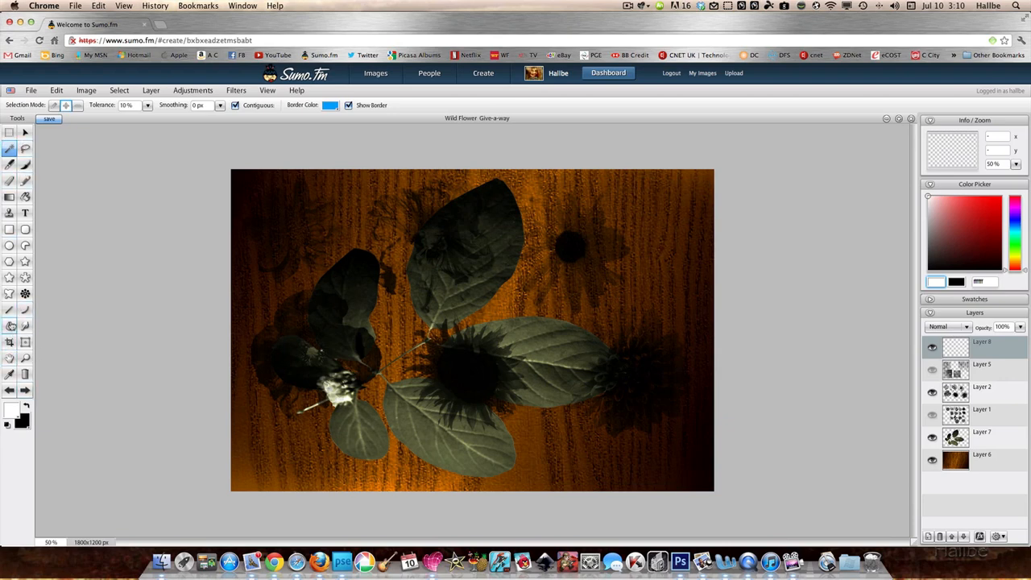
{"action": "left_click", "coordinate": [25, 198]}
{"action": "left_click", "coordinate": [313, 264]}
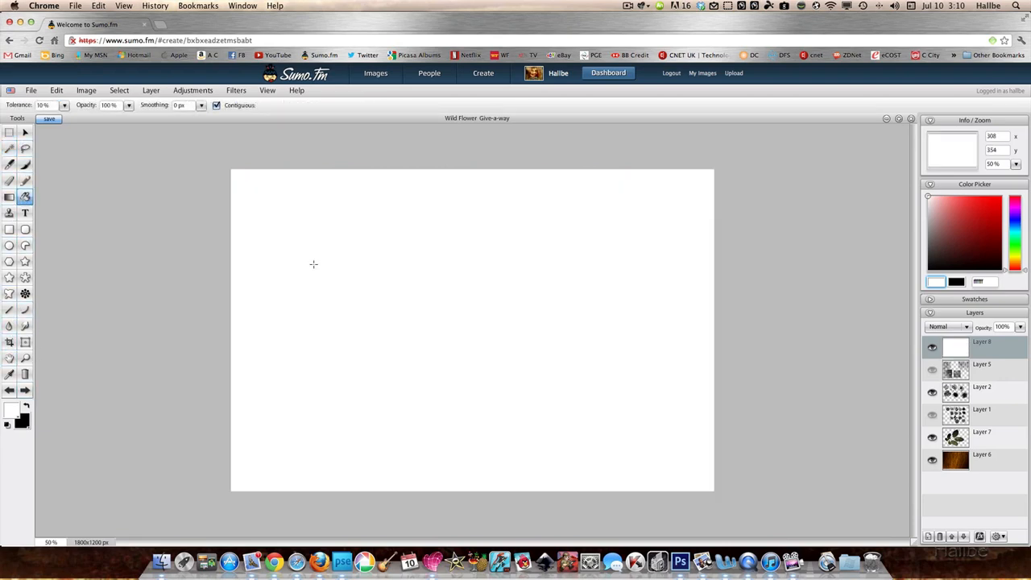
{"action": "left_click_drag", "start_coordinate": [956, 346], "coordinate": [958, 390]}
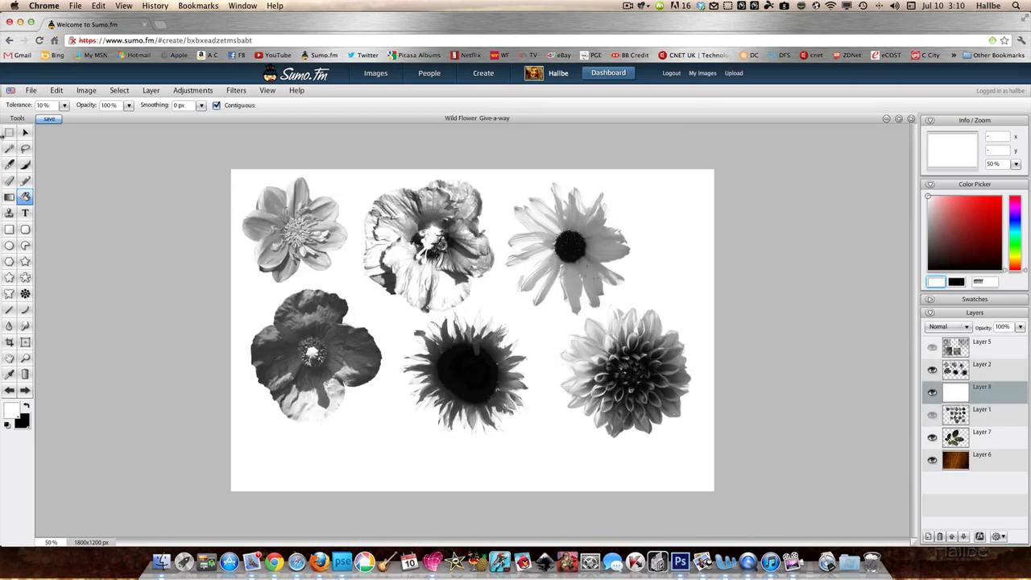
Try to isolate the sunflower by selecting a rectangle around it, inverting the selection, cutting the surrounding area, and inverting back.
{"action": "left_click", "coordinate": [7, 133]}
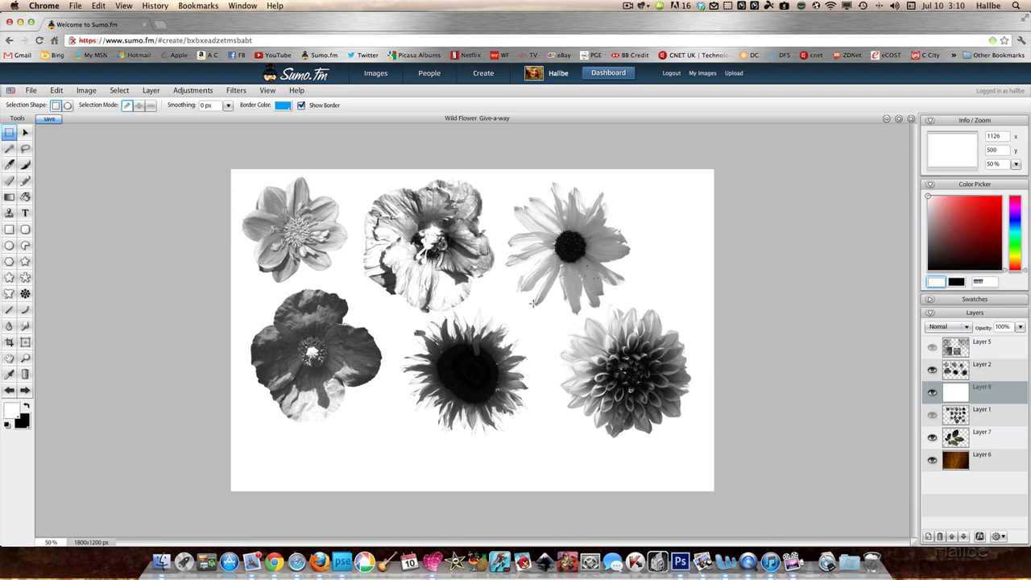
{"action": "left_click_drag", "start_coordinate": [523, 301], "coordinate": [388, 448]}
{"action": "left_click_drag", "start_coordinate": [546, 303], "coordinate": [380, 445]}
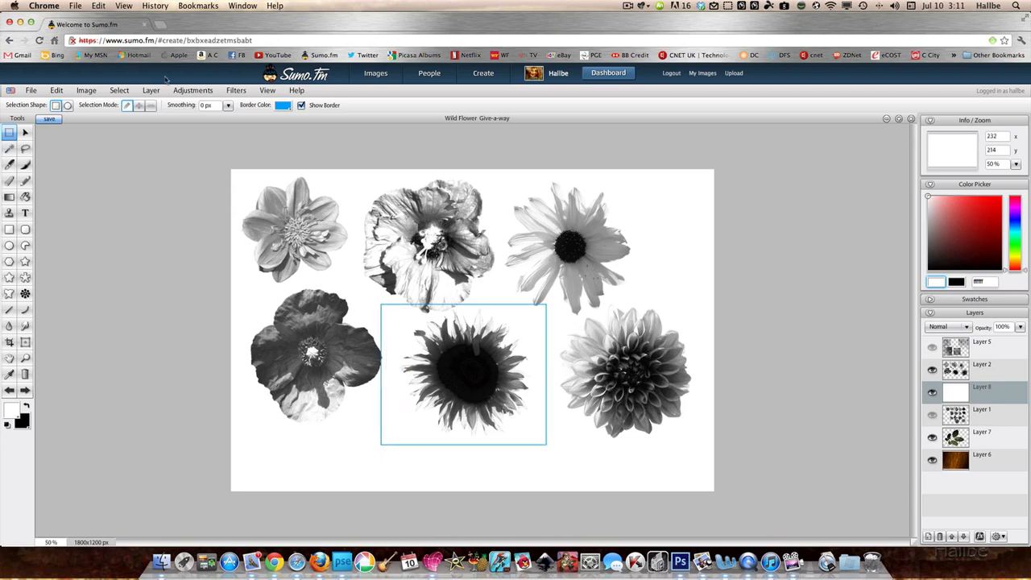
{"action": "left_click", "coordinate": [127, 92]}
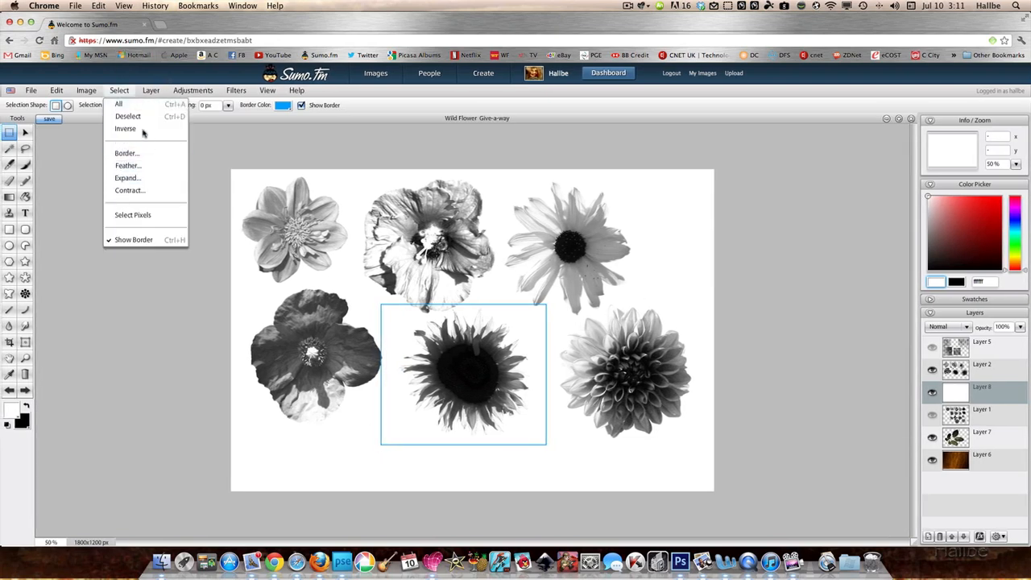
{"action": "left_click", "coordinate": [143, 130]}
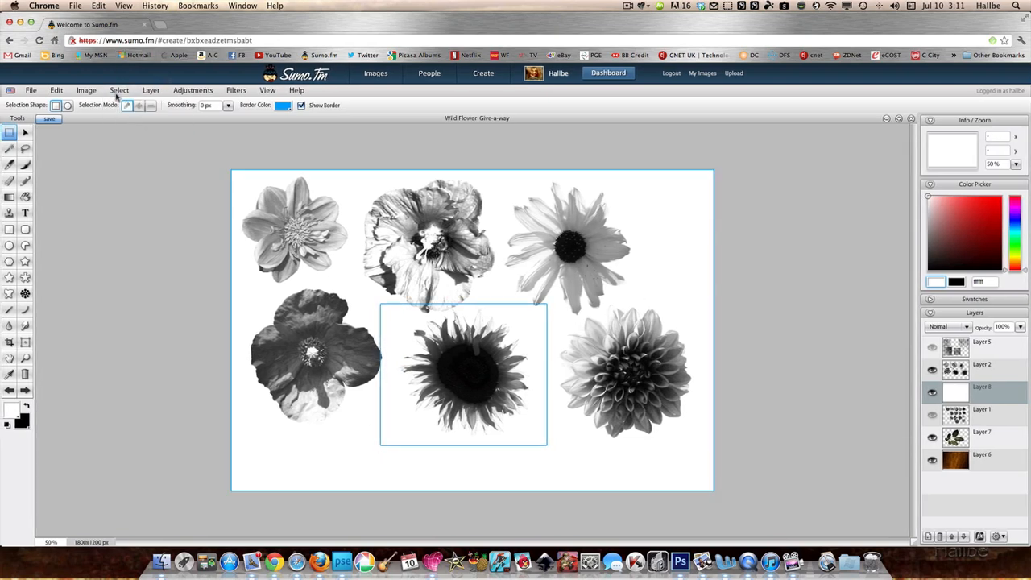
{"action": "left_click", "coordinate": [57, 90]}
{"action": "left_click", "coordinate": [60, 141]}
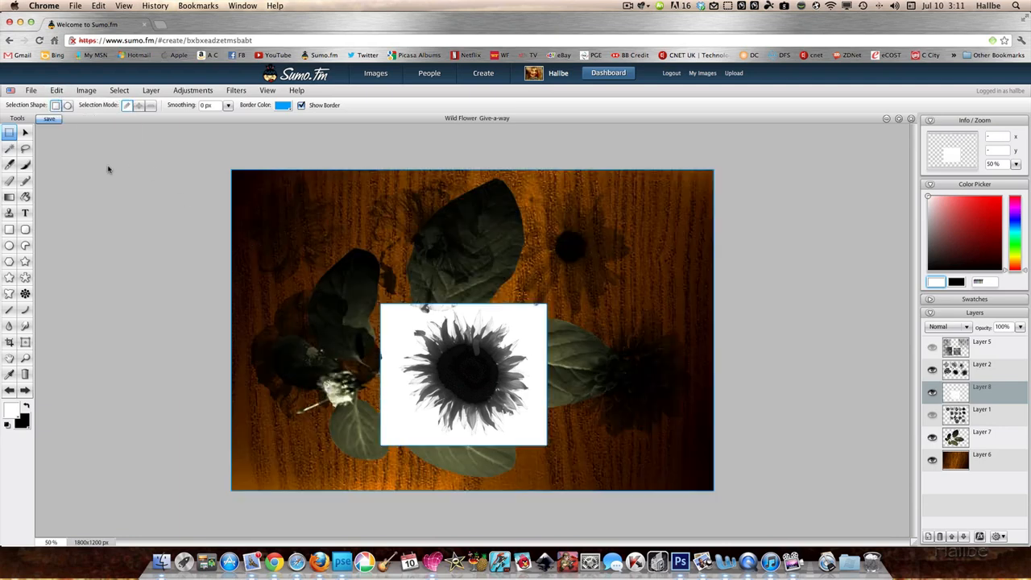
{"action": "left_click", "coordinate": [121, 96]}
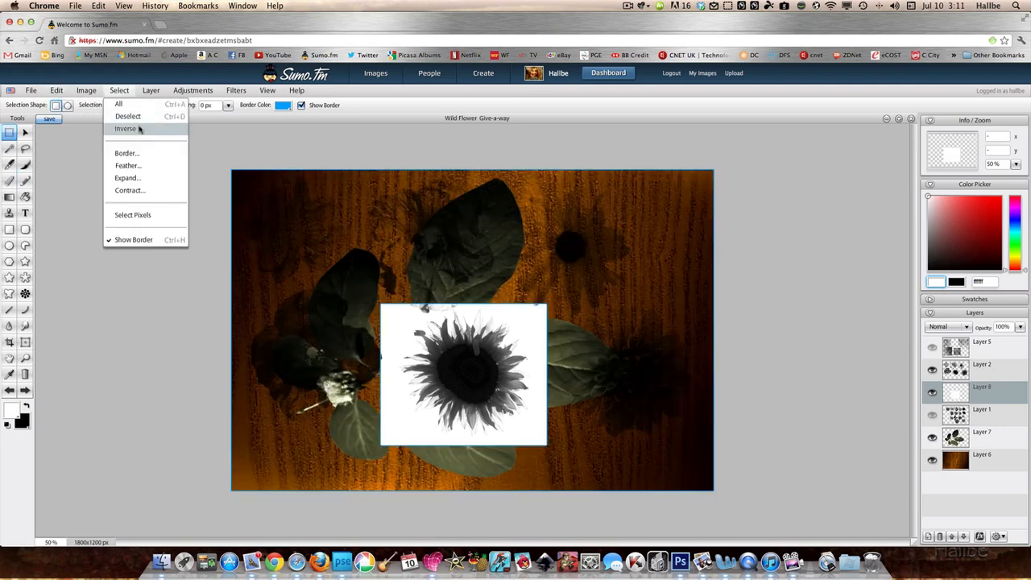
{"action": "left_click", "coordinate": [133, 128]}
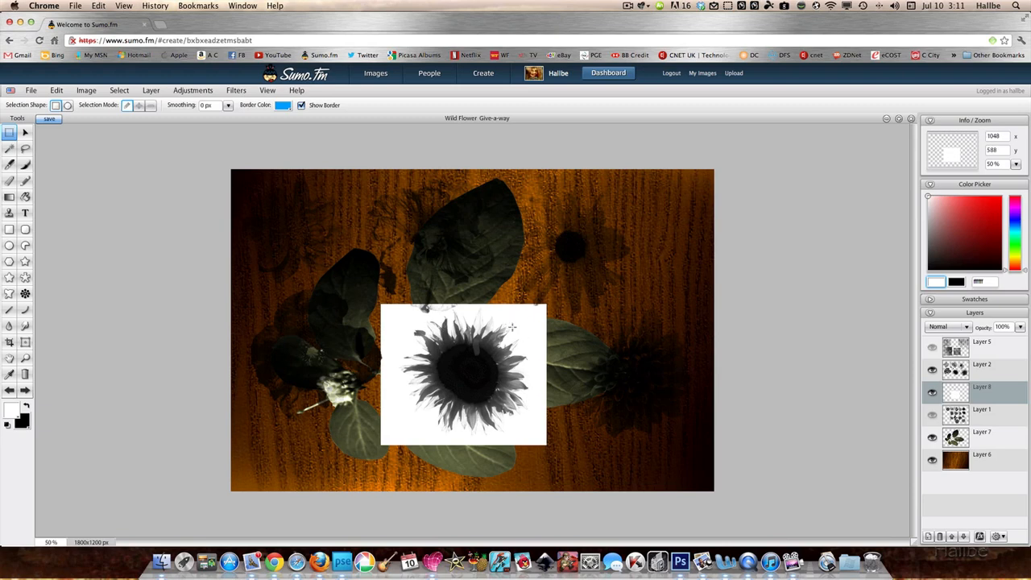
Undo the cut and the selection changes made around the sunflower.
{"action": "left_click", "coordinate": [10, 390]}
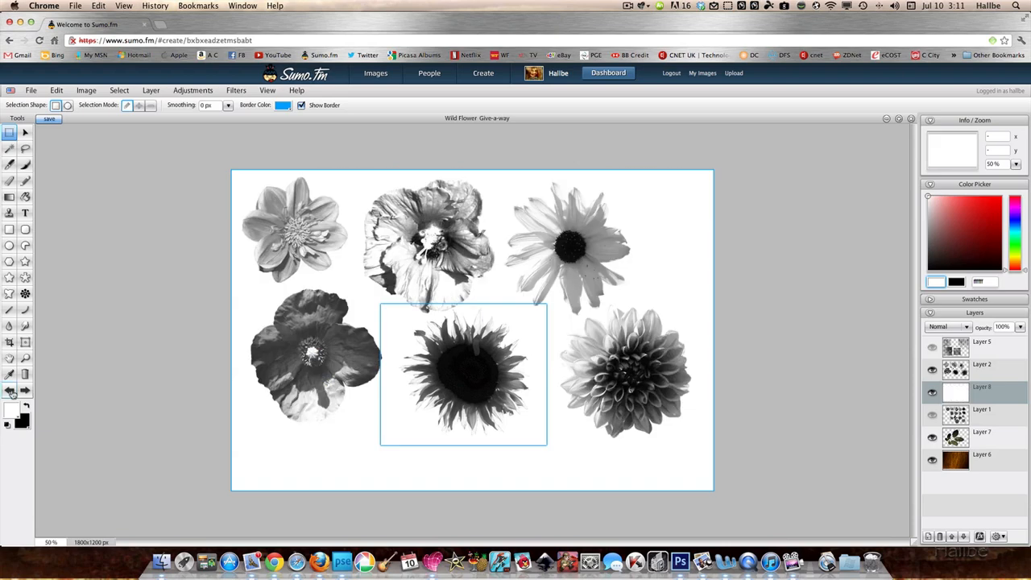
{"action": "left_click", "coordinate": [10, 391]}
{"action": "left_click", "coordinate": [11, 390]}
{"action": "left_click", "coordinate": [10, 391]}
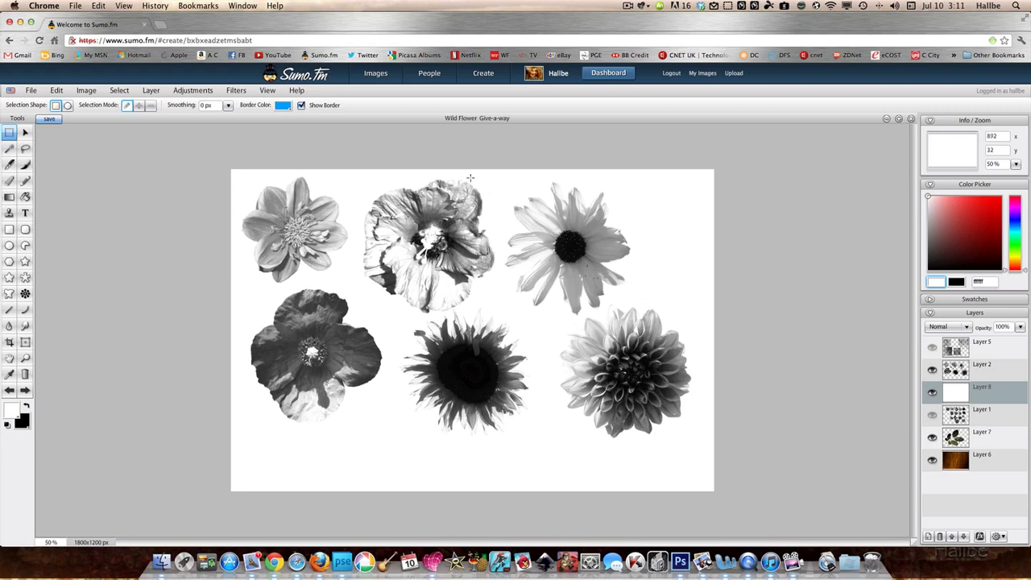
Isolate the ruffled flower in the middle of the upper row by selecting around it, inverting, and cutting the other flowers from Layer 2.
{"action": "left_click_drag", "start_coordinate": [500, 176], "coordinate": [347, 316]}
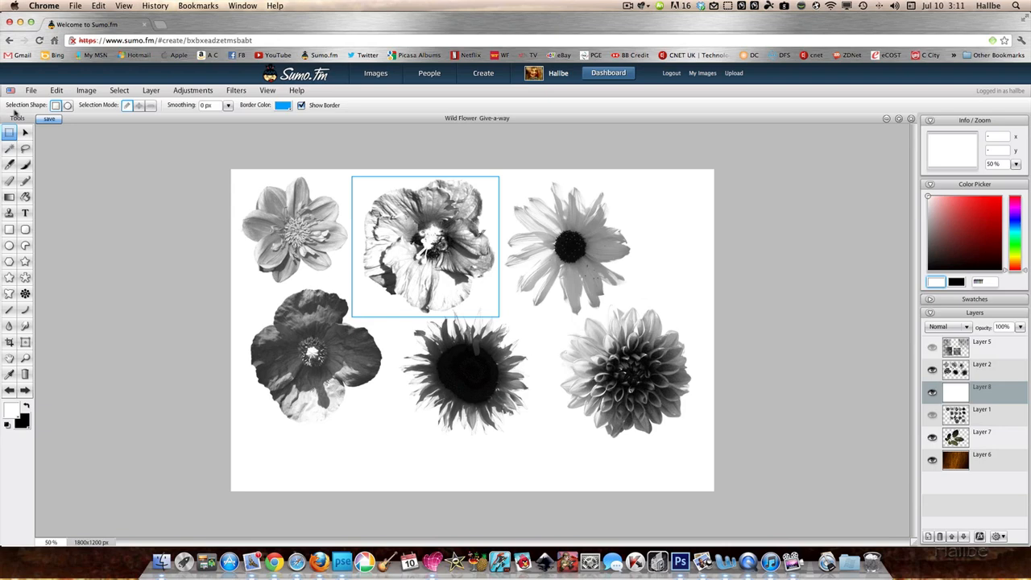
{"action": "left_click", "coordinate": [55, 90]}
{"action": "mouse_move", "coordinate": [119, 91]}
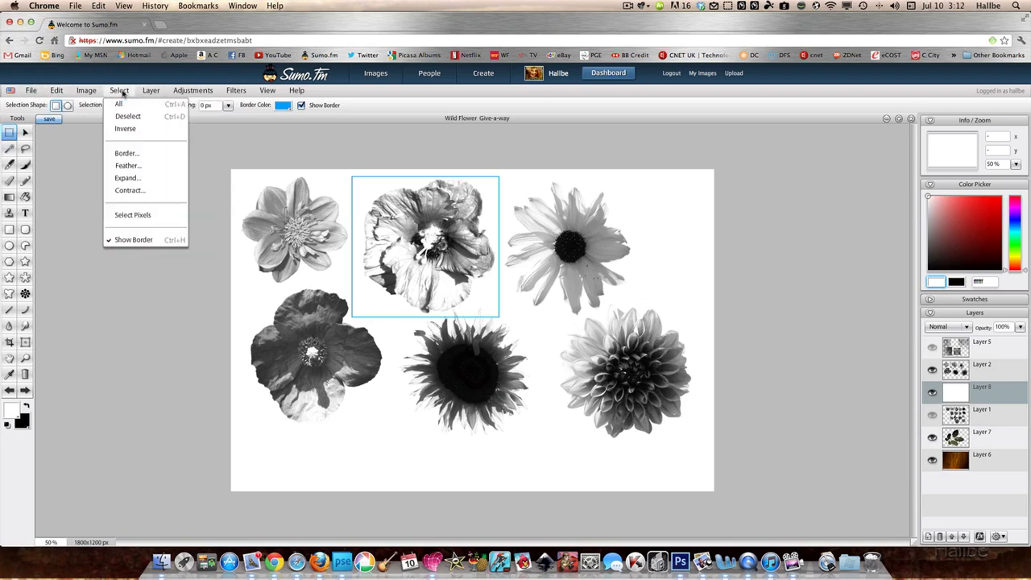
{"action": "left_click", "coordinate": [131, 130]}
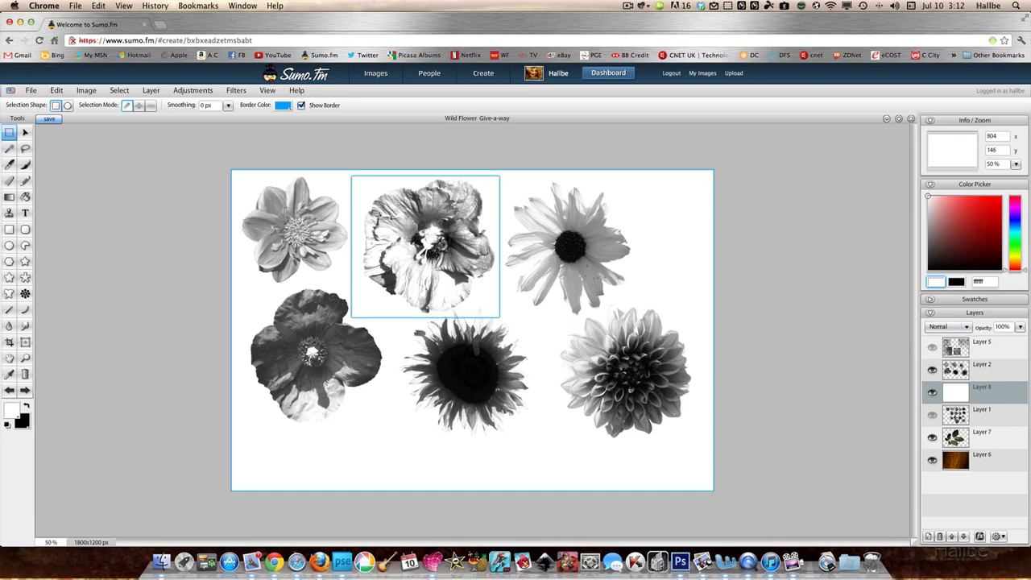
{"action": "double_click", "coordinate": [981, 364]}
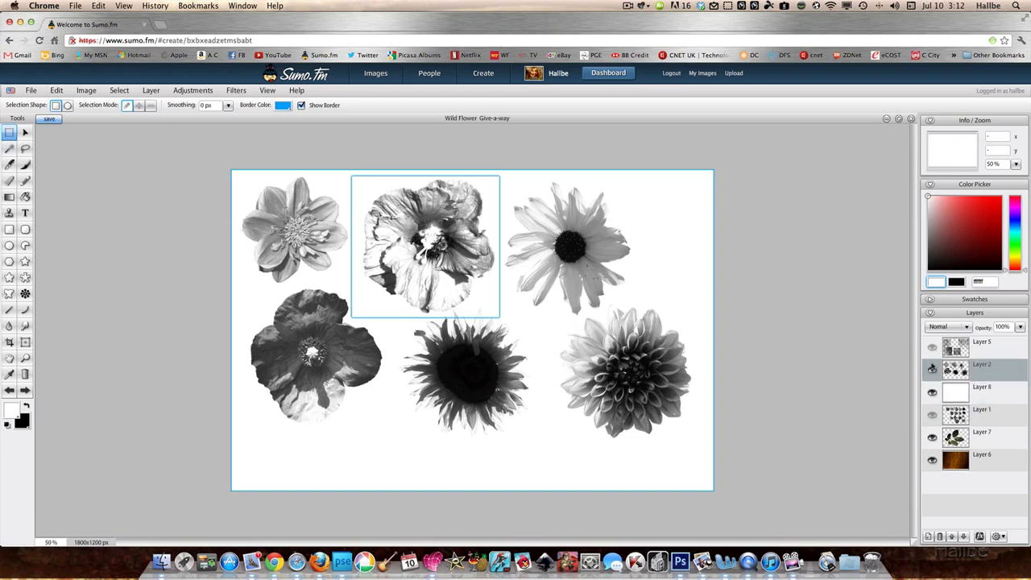
{"action": "left_click", "coordinate": [56, 90]}
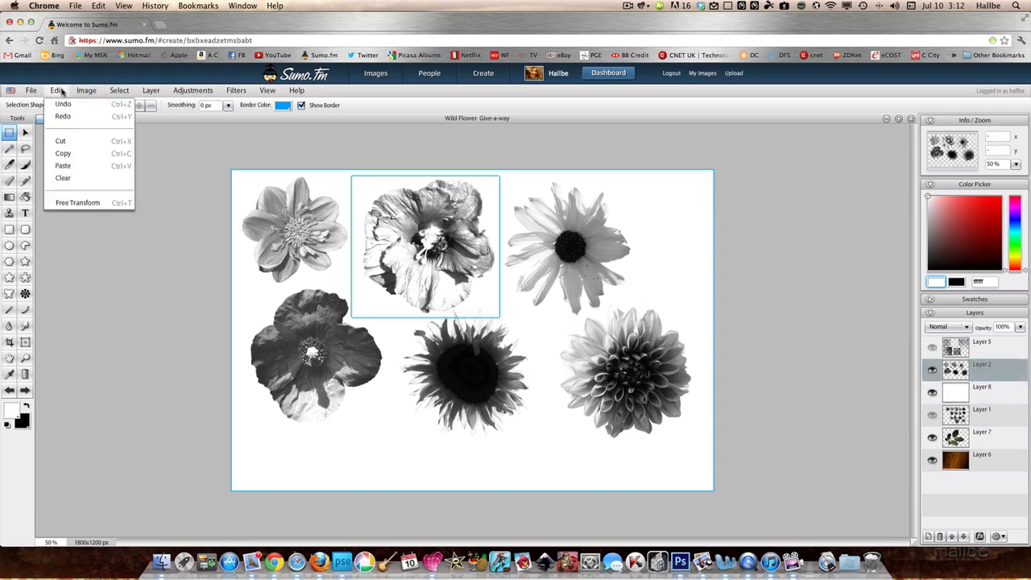
{"action": "left_click", "coordinate": [73, 143]}
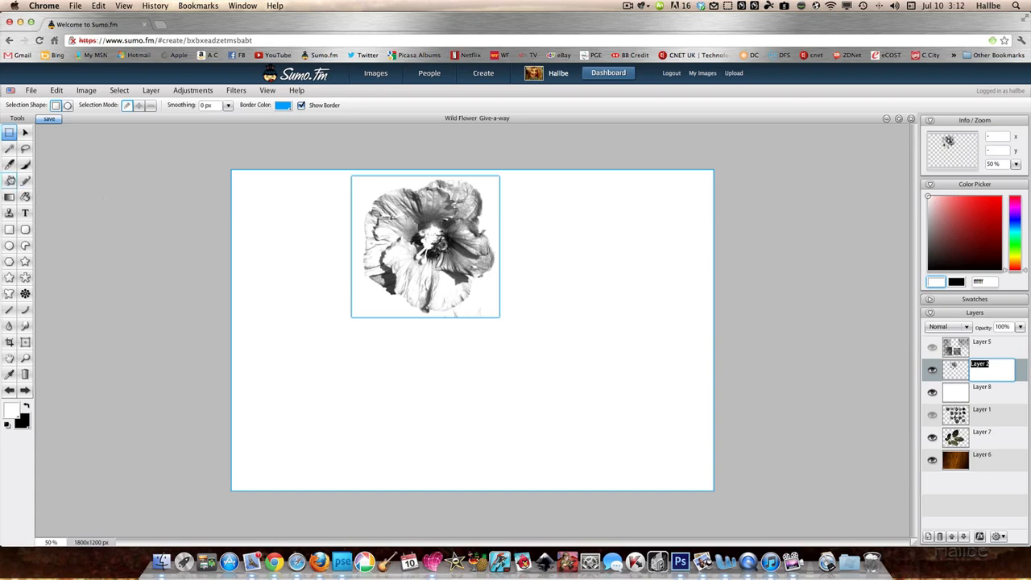
Paint out the stray petal tips below the isolated flower in white and merge Layer 2 down into the white layer.
{"action": "left_click", "coordinate": [9, 181]}
{"action": "left_click", "coordinate": [119, 91]}
{"action": "left_click", "coordinate": [128, 117]}
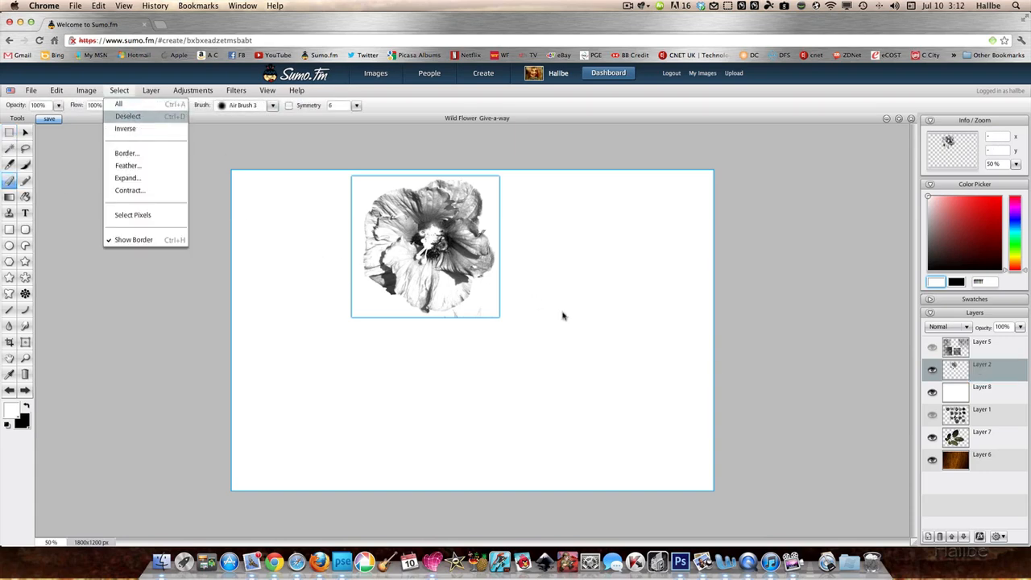
{"action": "mouse_move", "coordinate": [480, 318]}
{"action": "left_mouse_down"}
{"action": "mouse_move", "coordinate": [458, 330]}
{"action": "mouse_move", "coordinate": [460, 318]}
{"action": "mouse_move", "coordinate": [457, 331]}
{"action": "mouse_move", "coordinate": [555, 371]}
{"action": "mouse_move", "coordinate": [493, 324]}
{"action": "left_mouse_up"}
{"action": "right_click", "coordinate": [957, 368]}
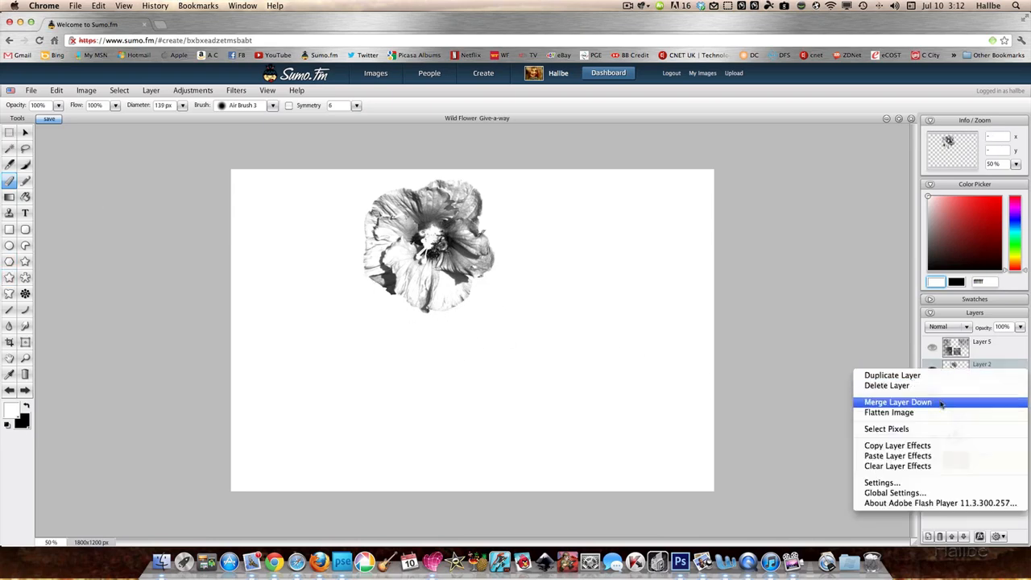
{"action": "left_click", "coordinate": [937, 404]}
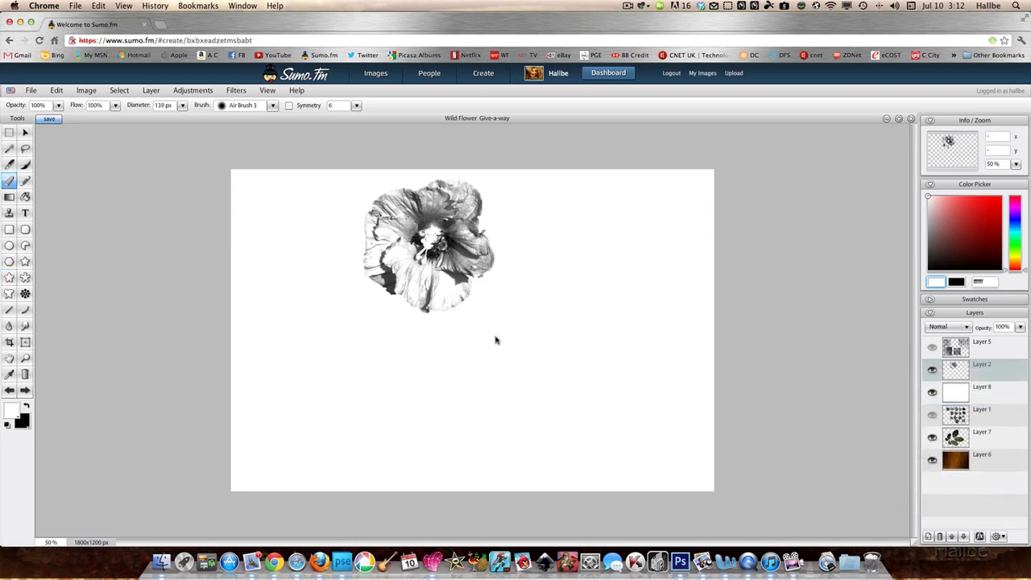
{"action": "left_click", "coordinate": [9, 148]}
{"action": "left_click", "coordinate": [261, 281]}
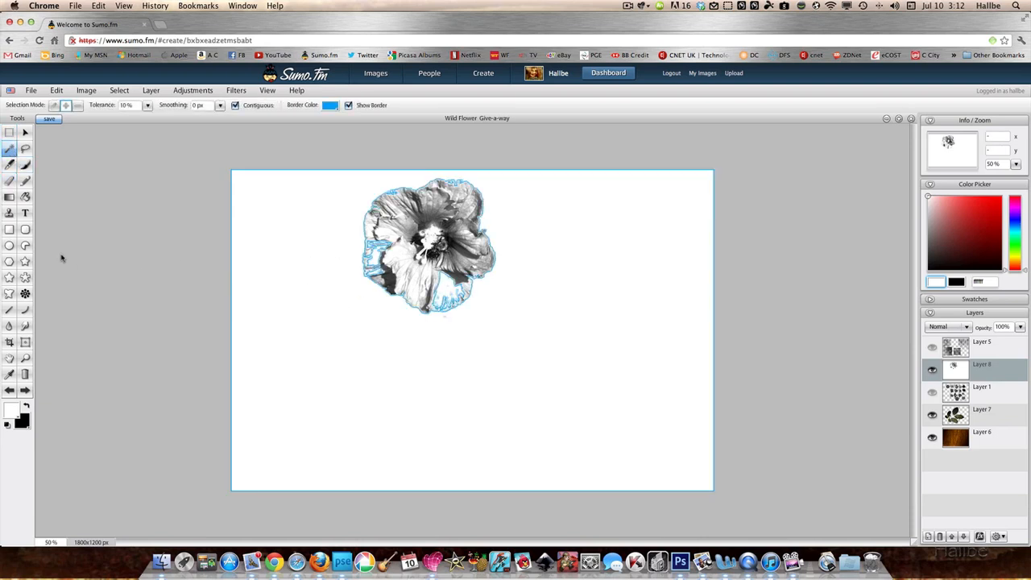
{"action": "left_click", "coordinate": [77, 104]}
{"action": "left_click", "coordinate": [56, 91]}
{"action": "left_click", "coordinate": [69, 106]}
{"action": "left_click", "coordinate": [56, 90]}
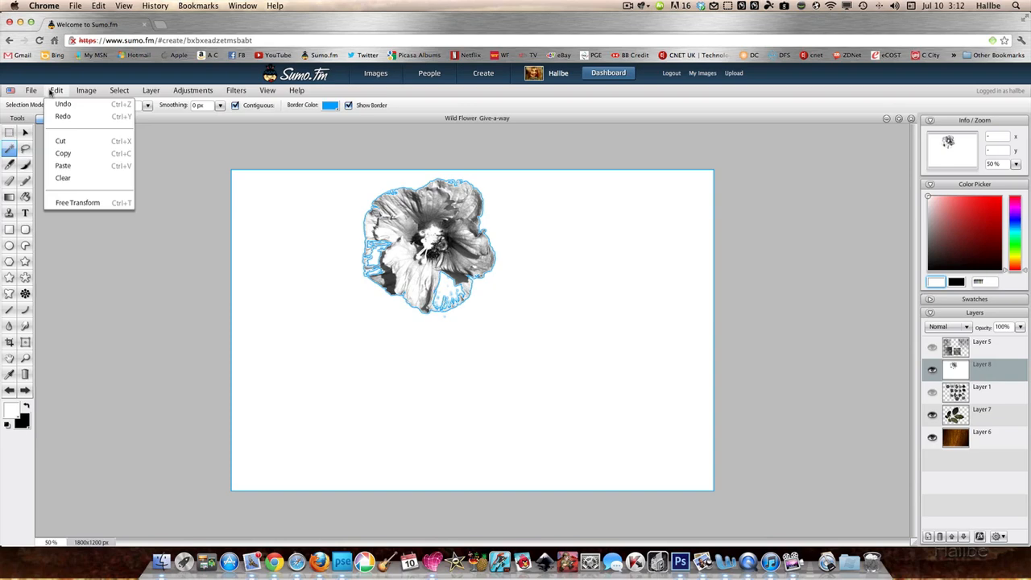
{"action": "left_click", "coordinate": [58, 105]}
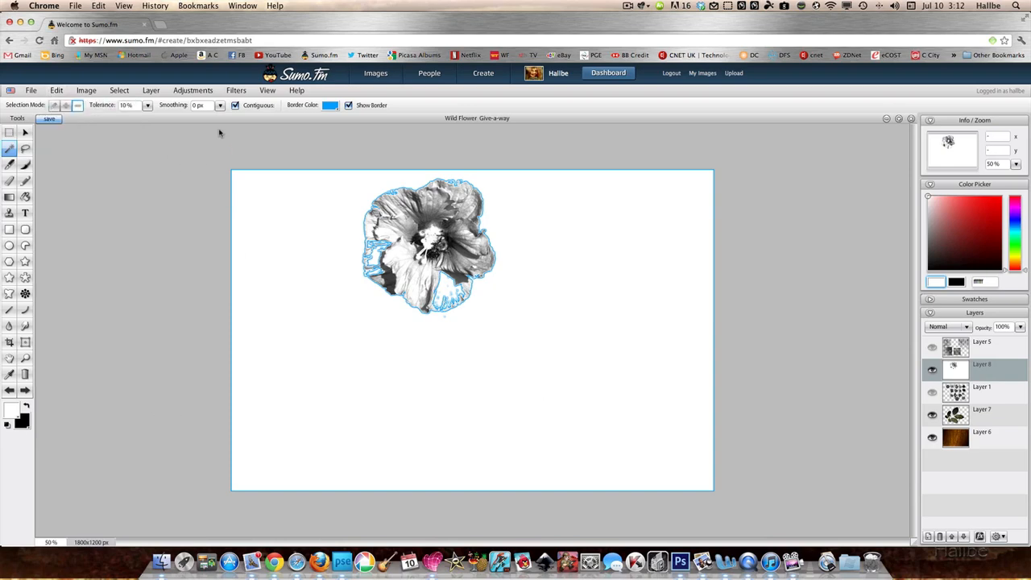
{"action": "left_click", "coordinate": [118, 91]}
{"action": "left_click", "coordinate": [138, 117]}
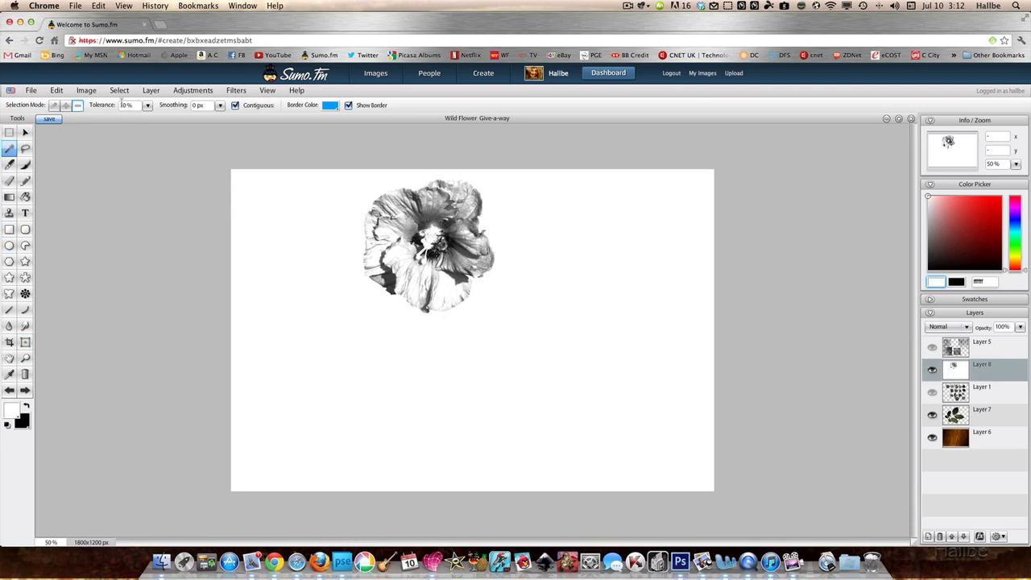
Darken the flower with Levels on the RGB channel, setting the midtone input to 1.51 and moving the black input point inward.
{"action": "left_click", "coordinate": [193, 90]}
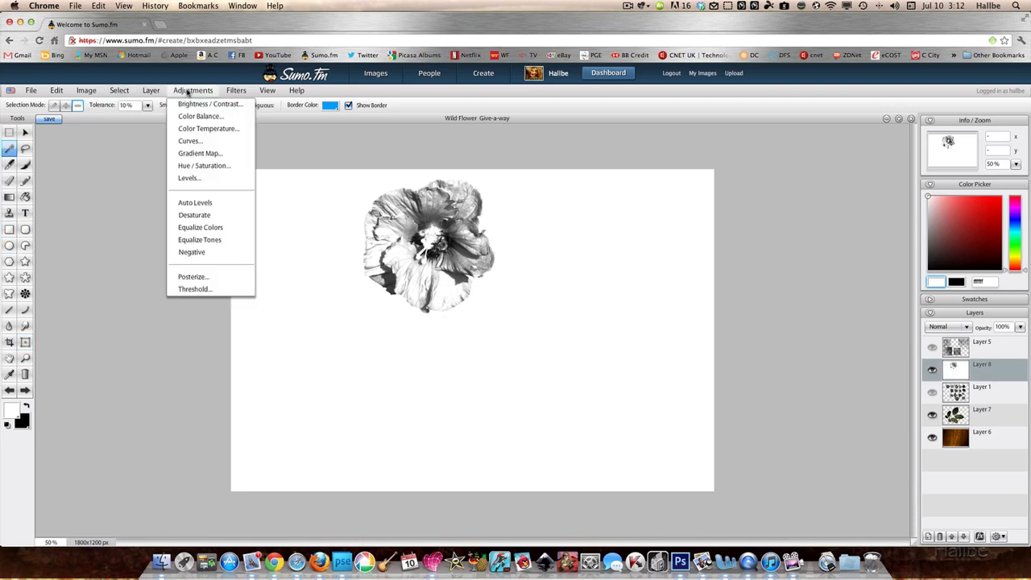
{"action": "left_click", "coordinate": [197, 177]}
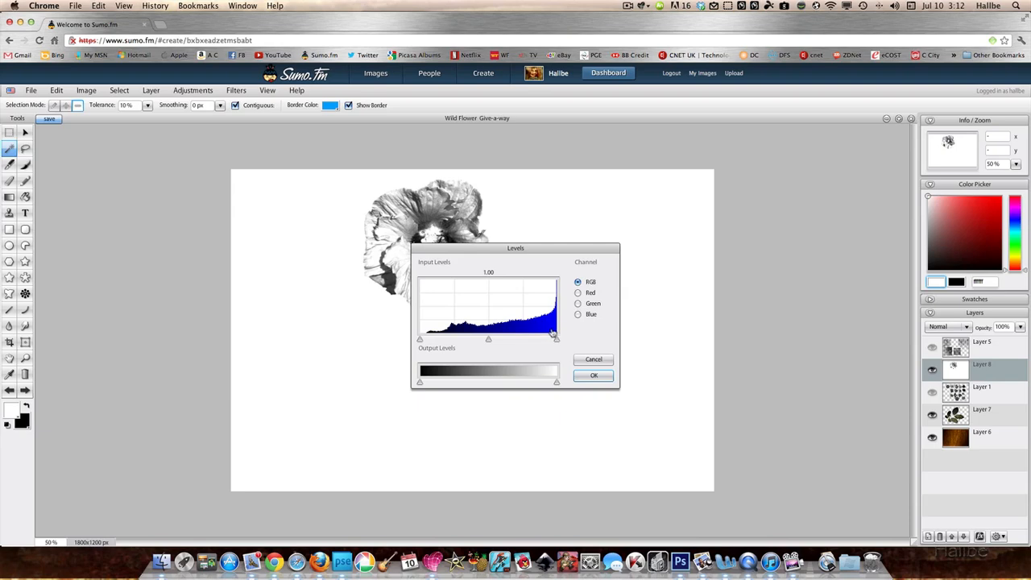
{"action": "left_click_drag", "start_coordinate": [489, 342], "coordinate": [524, 344]}
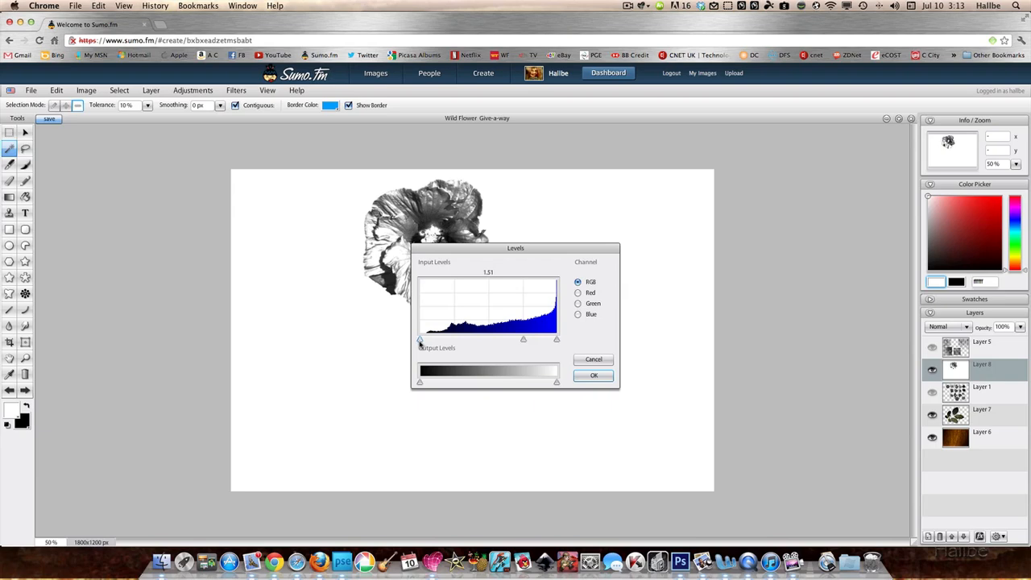
{"action": "left_click_drag", "start_coordinate": [423, 341], "coordinate": [438, 342]}
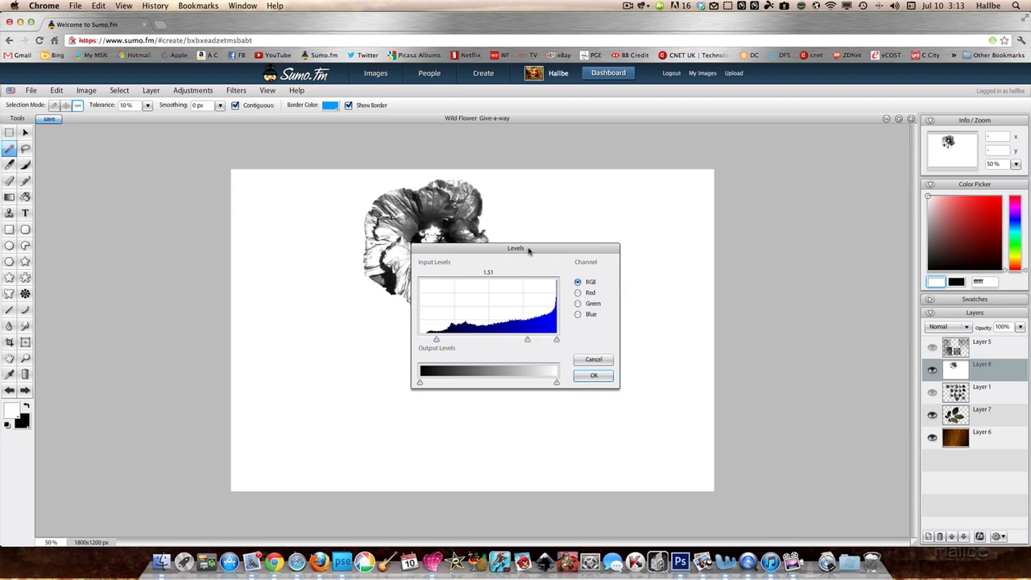
{"action": "left_click_drag", "start_coordinate": [529, 250], "coordinate": [765, 244]}
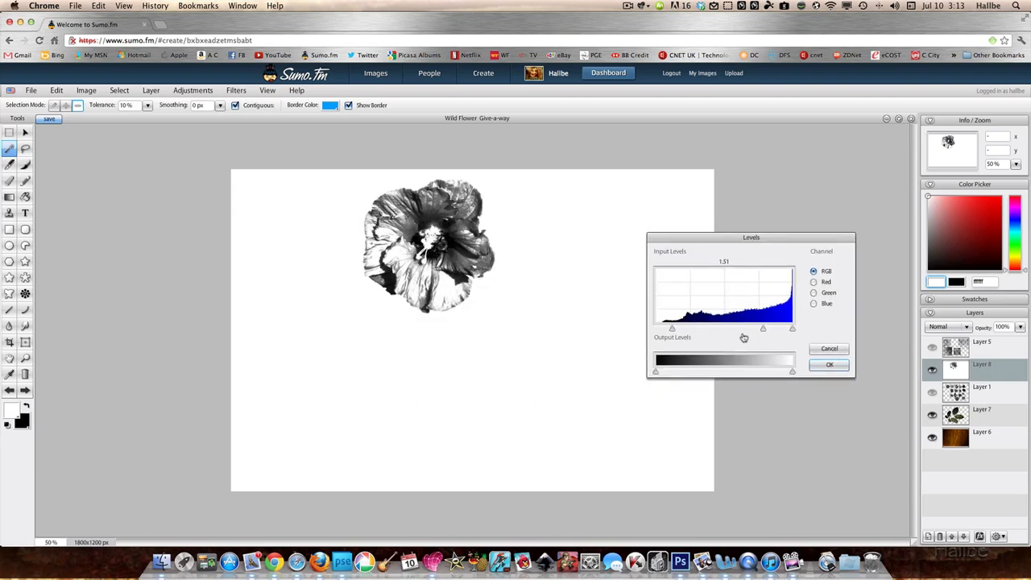
{"action": "left_click", "coordinate": [829, 364]}
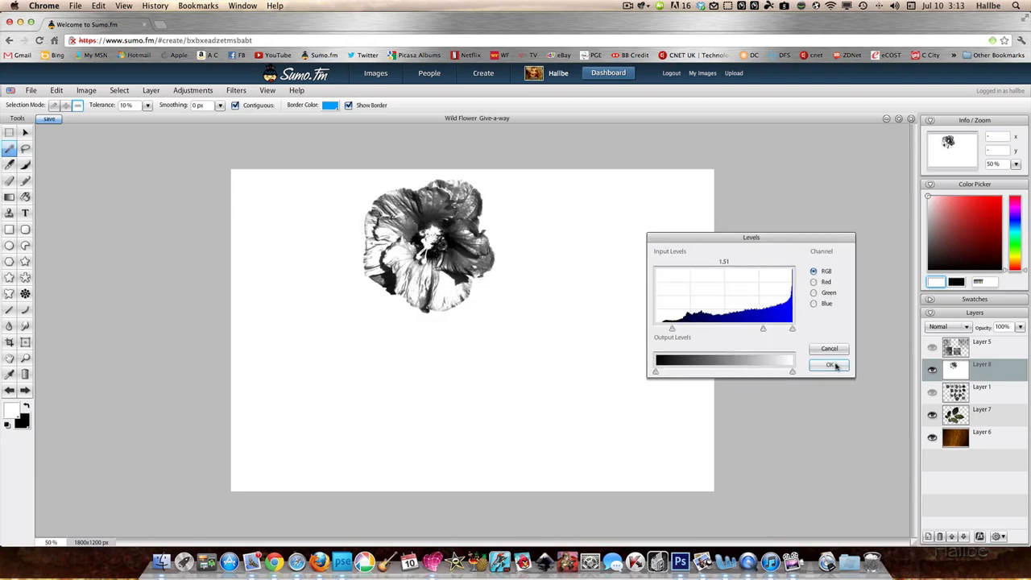
Select the white background around the flower with the Magic Wand and expand the selection by 5.
{"action": "left_click", "coordinate": [8, 150]}
{"action": "left_click", "coordinate": [374, 311]}
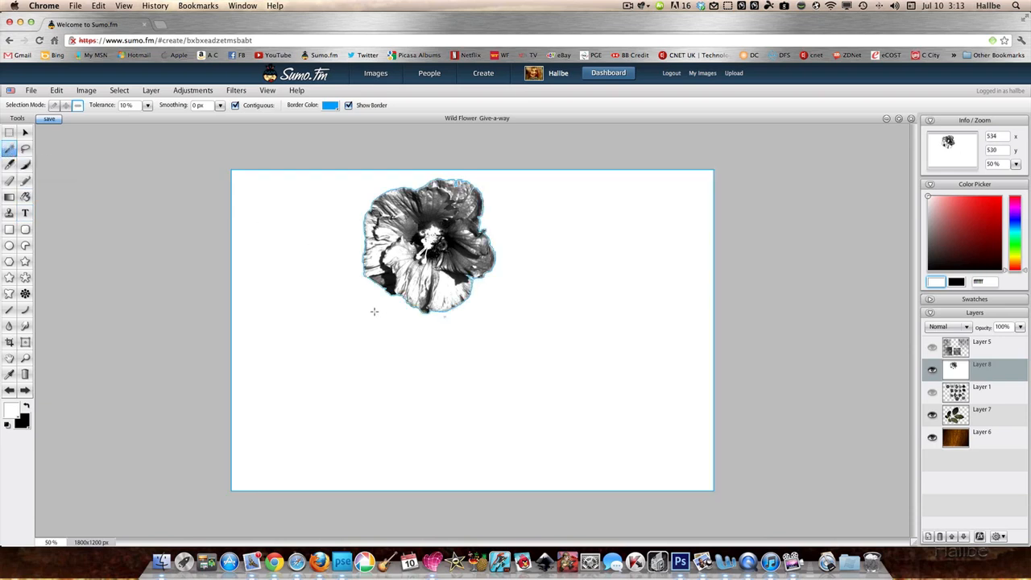
{"action": "left_click", "coordinate": [119, 90]}
{"action": "left_click_drag", "start_coordinate": [462, 319], "coordinate": [455, 321]}
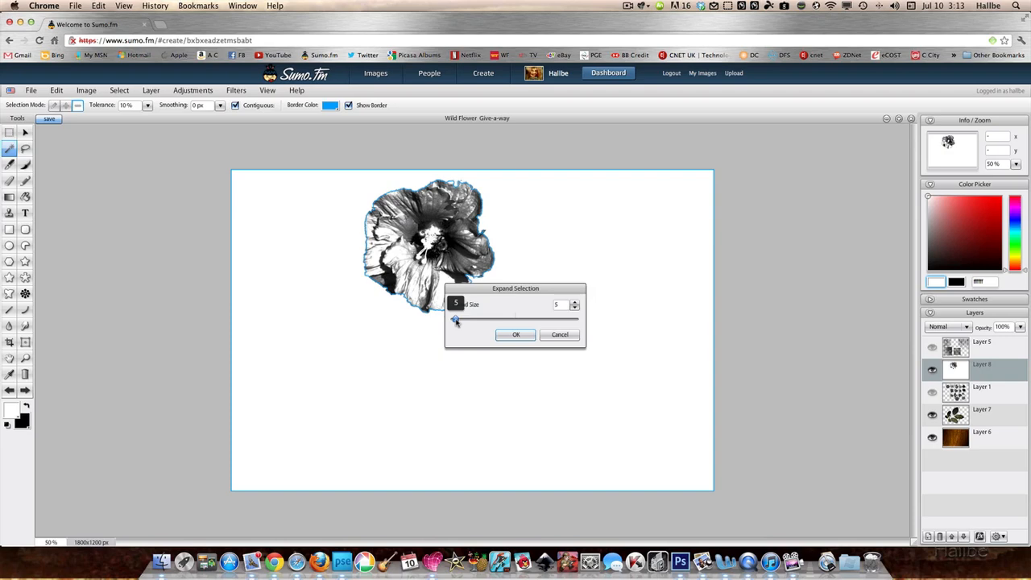
{"action": "left_click", "coordinate": [515, 334]}
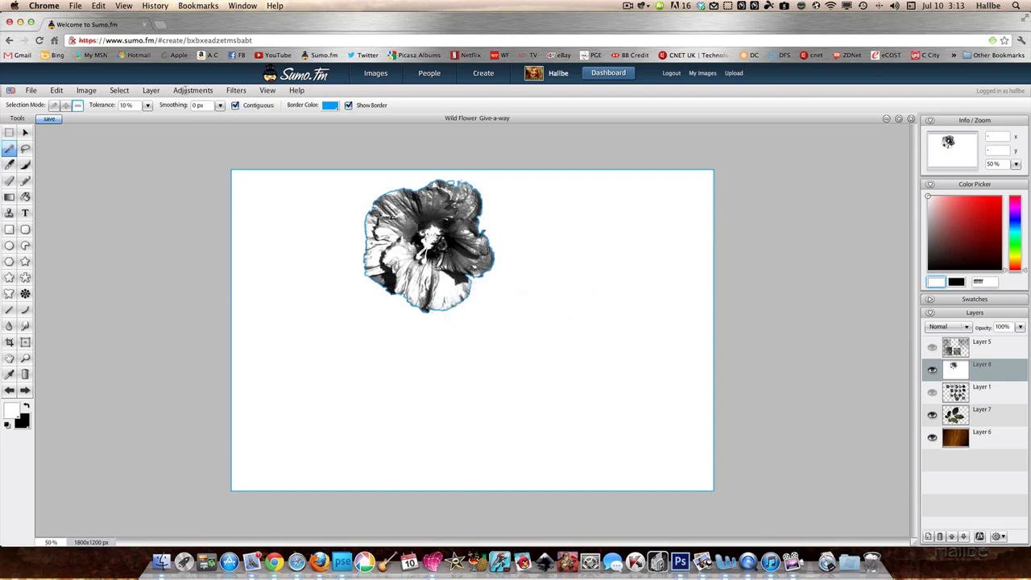
Cut the selected white background away from around the flower and clear the selection.
{"action": "left_click", "coordinate": [62, 92]}
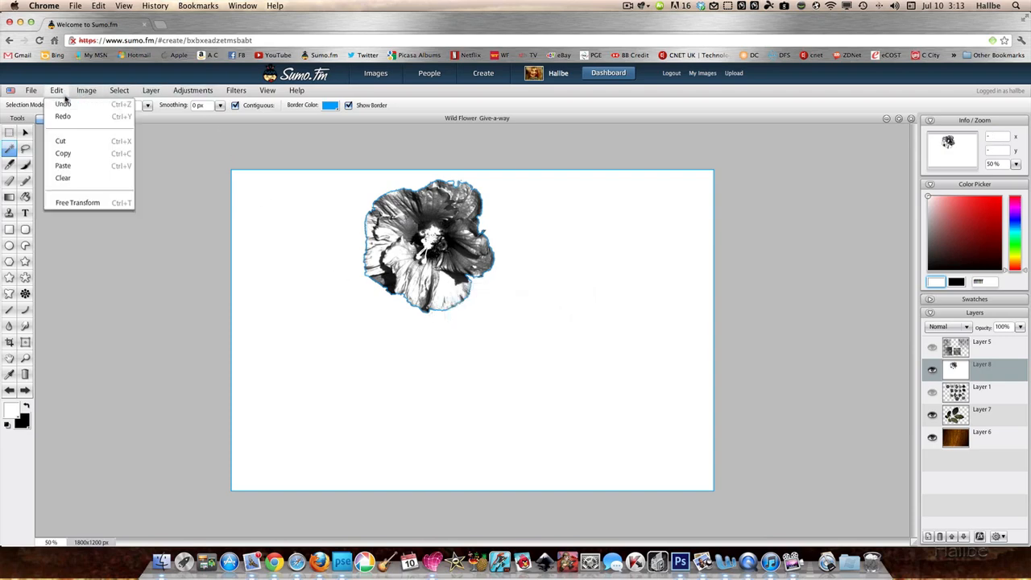
{"action": "left_click", "coordinate": [77, 142]}
{"action": "left_click", "coordinate": [120, 90]}
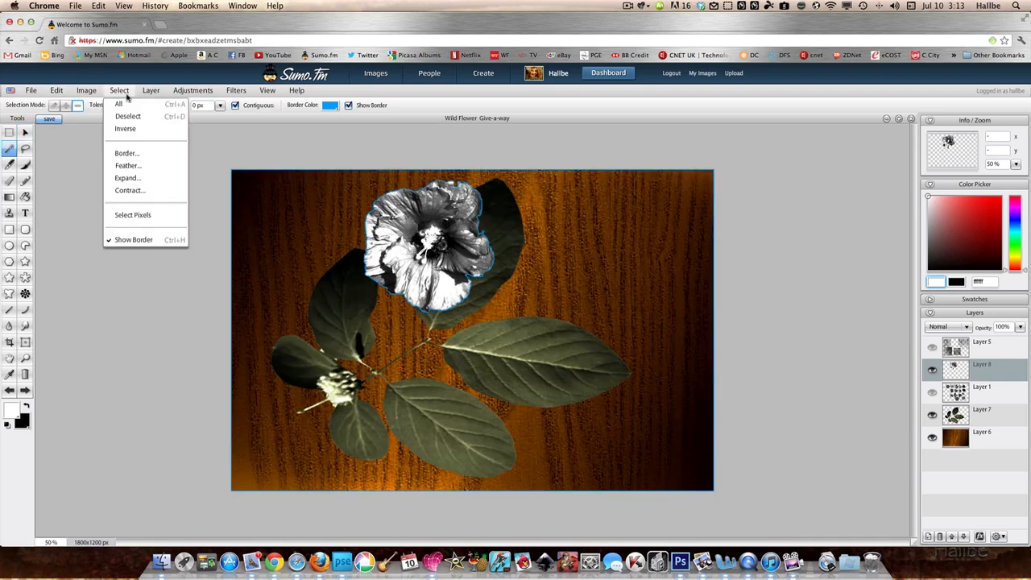
{"action": "left_click", "coordinate": [145, 116]}
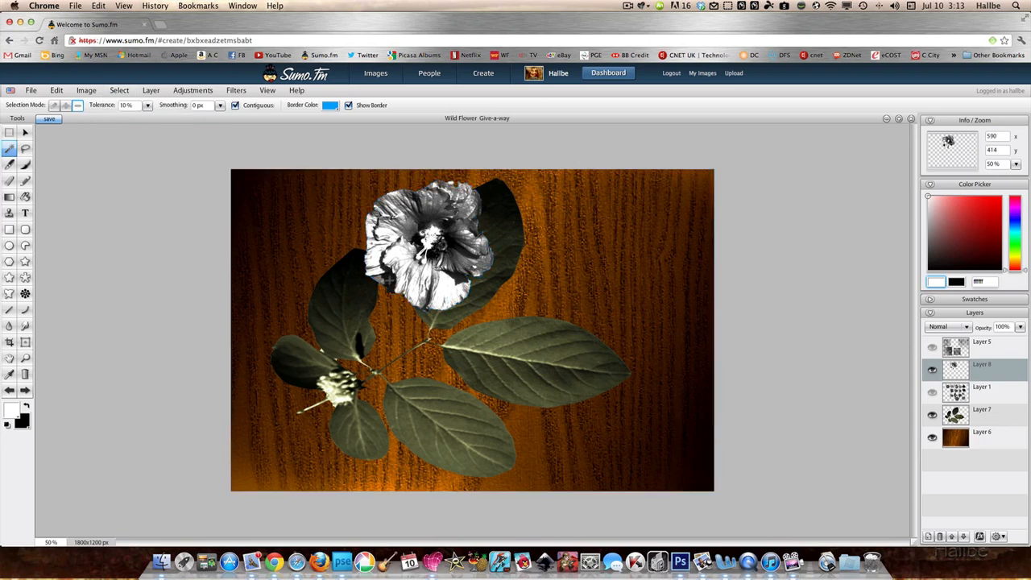
Free-transform the flower: rotate it nearly upside down, enlarge it slightly, and place it over the sprig's bud where the leaves meet.
{"action": "left_click", "coordinate": [25, 133]}
{"action": "right_click", "coordinate": [454, 259]}
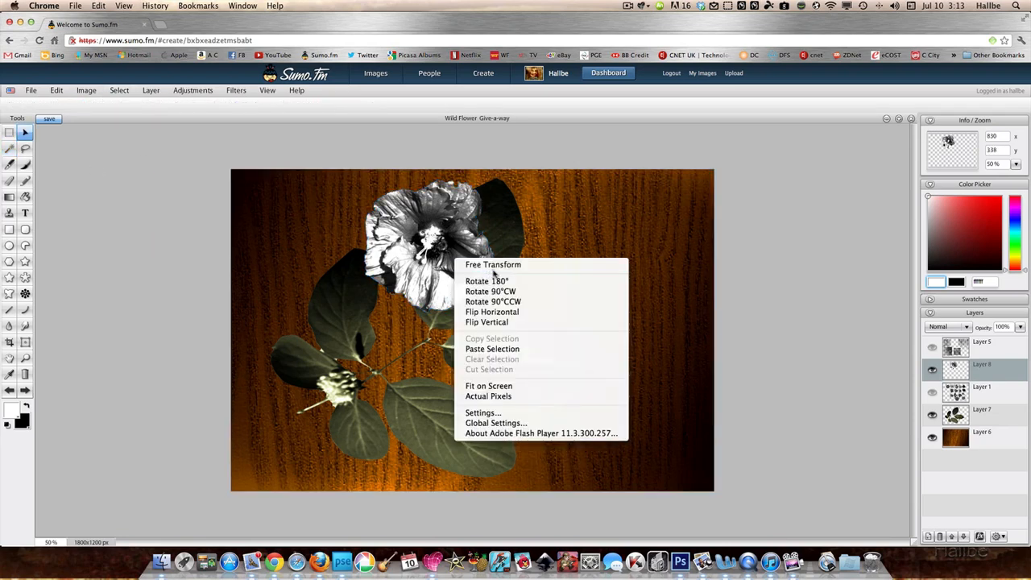
{"action": "left_click", "coordinate": [495, 271]}
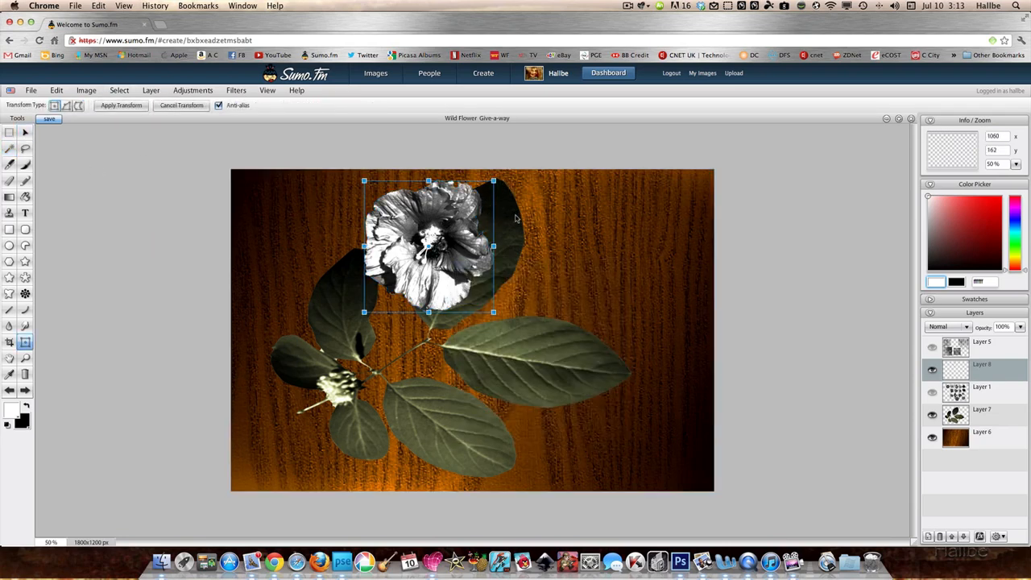
{"action": "left_click_drag", "start_coordinate": [500, 182], "coordinate": [401, 340]}
{"action": "left_click_drag", "start_coordinate": [439, 268], "coordinate": [406, 361]}
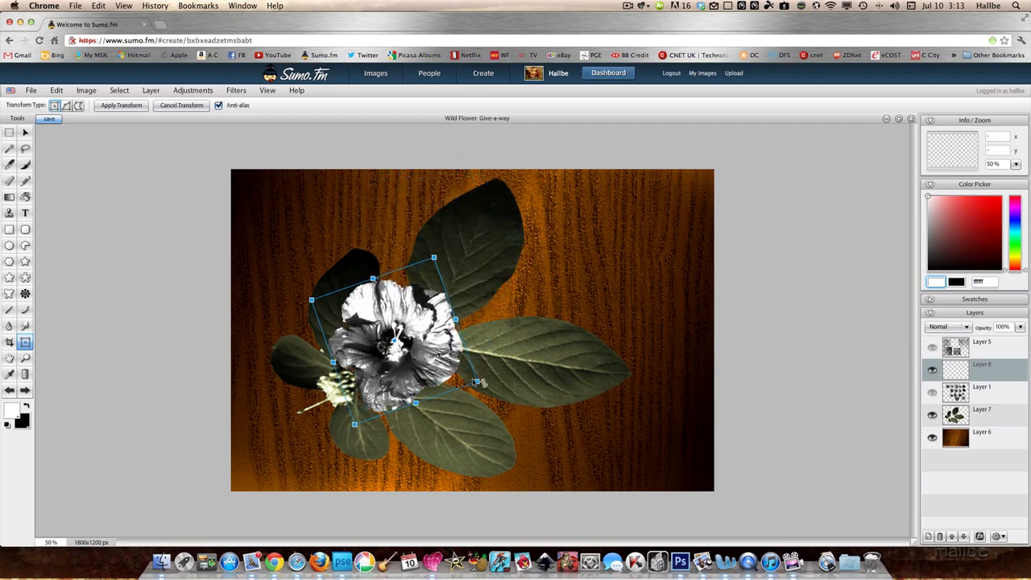
{"action": "left_click_drag", "start_coordinate": [483, 389], "coordinate": [540, 414]}
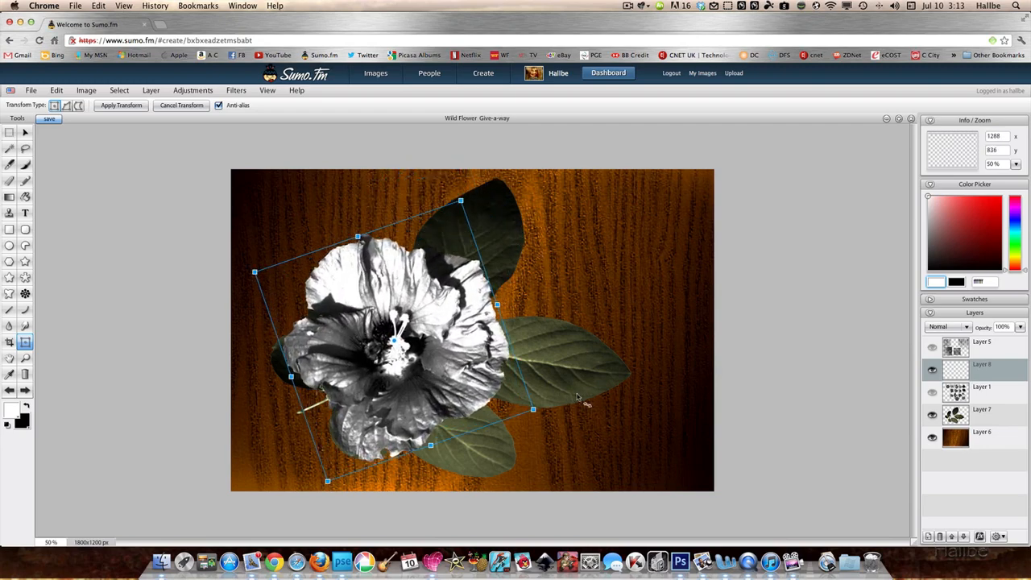
{"action": "left_click_drag", "start_coordinate": [399, 360], "coordinate": [386, 342]}
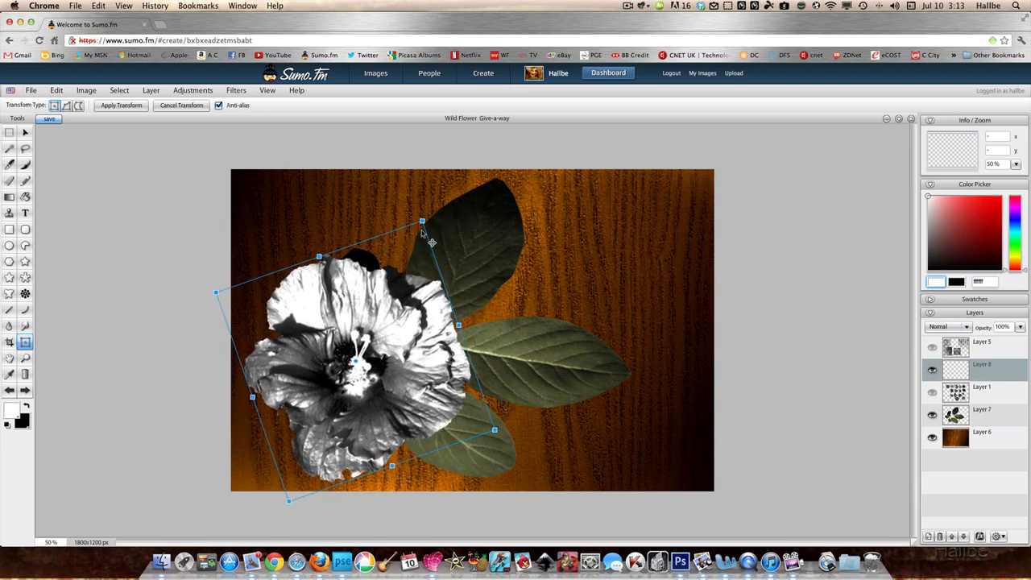
{"action": "left_click_drag", "start_coordinate": [423, 220], "coordinate": [409, 251]}
{"action": "left_click_drag", "start_coordinate": [374, 298], "coordinate": [377, 327]}
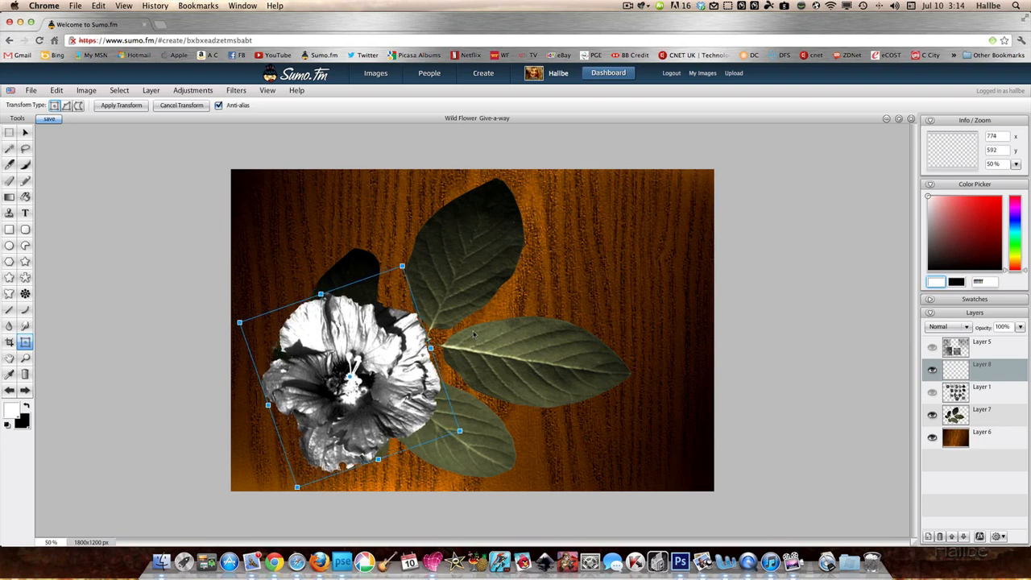
Add a new layer above the flower's Layer 8, select the flower's pixels, and make the new layer active.
{"action": "left_click", "coordinate": [967, 413]}
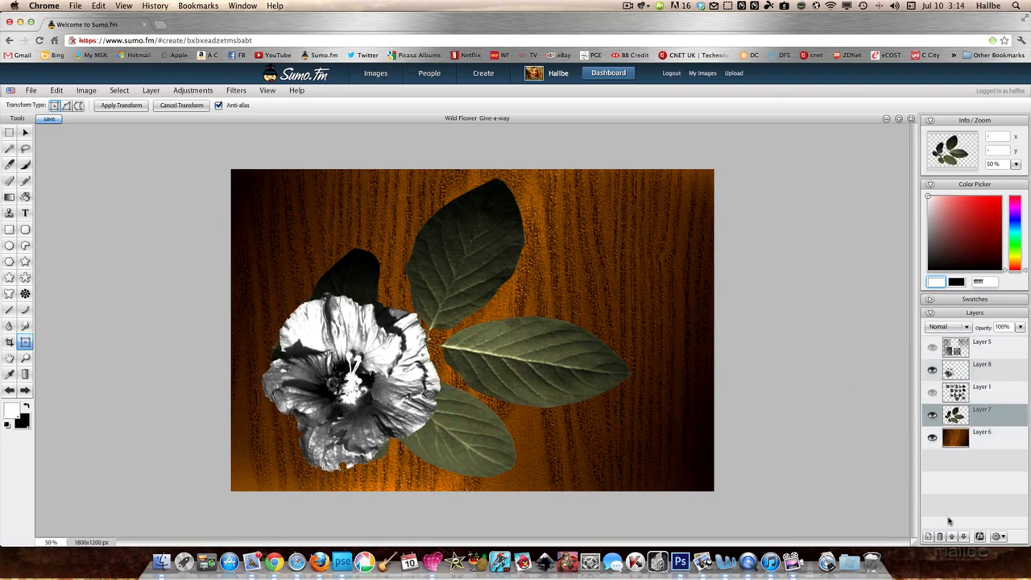
{"action": "left_click", "coordinate": [930, 537]}
{"action": "left_click_drag", "start_coordinate": [961, 350], "coordinate": [954, 396]}
{"action": "right_click", "coordinate": [957, 396]}
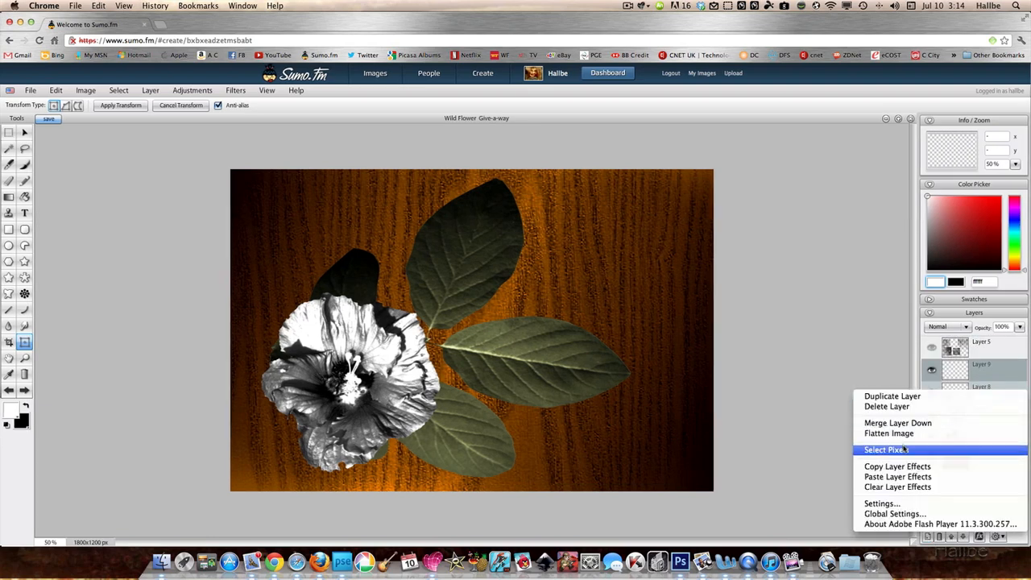
{"action": "left_click", "coordinate": [910, 448]}
{"action": "double_click", "coordinate": [980, 367]}
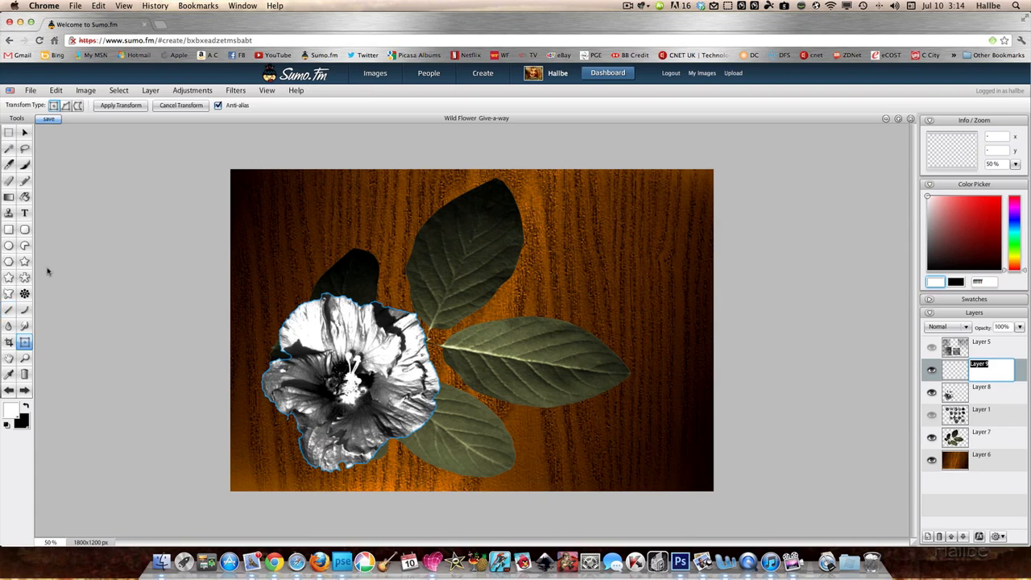
Choose the hot pink to pale yellow gradient from the Web Safe Colors set for the Gradient tool.
{"action": "left_click", "coordinate": [9, 197]}
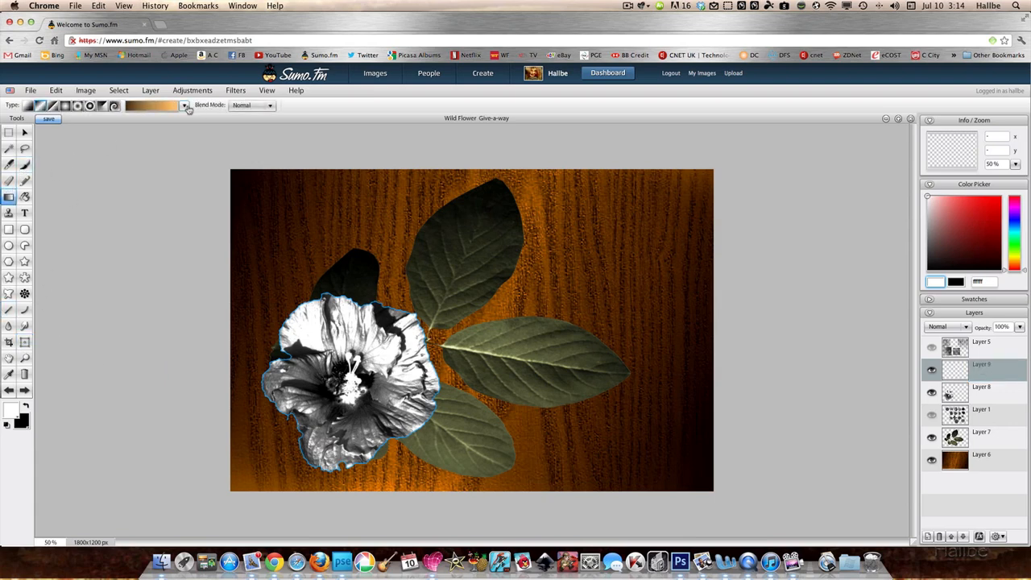
{"action": "left_click", "coordinate": [184, 106]}
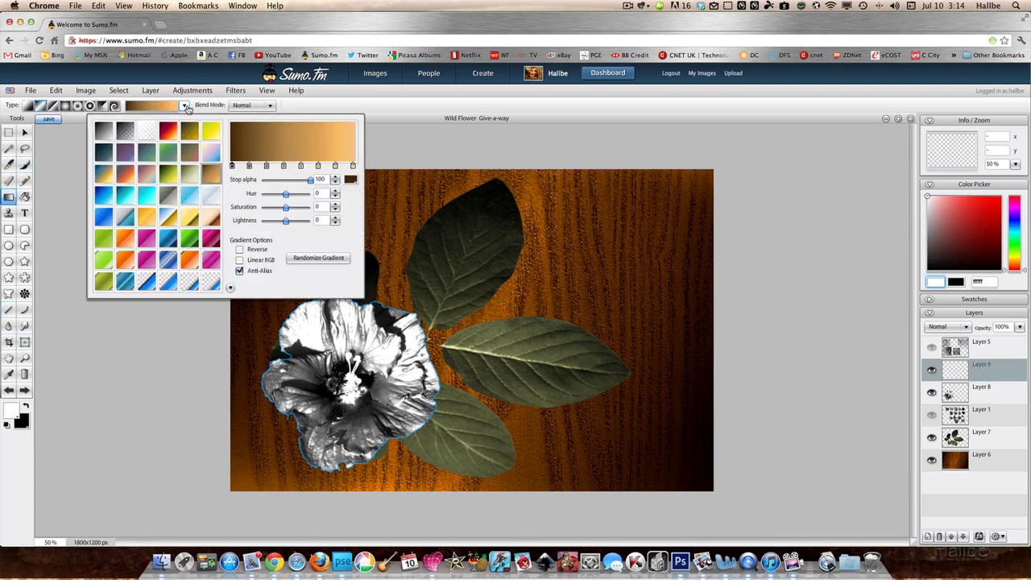
{"action": "left_click", "coordinate": [230, 289]}
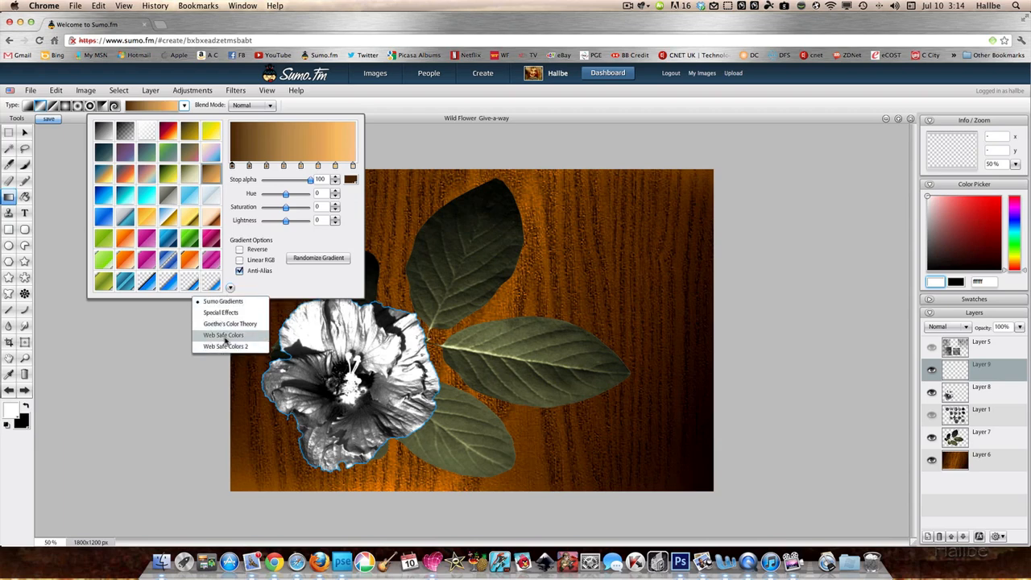
{"action": "left_click", "coordinate": [224, 335]}
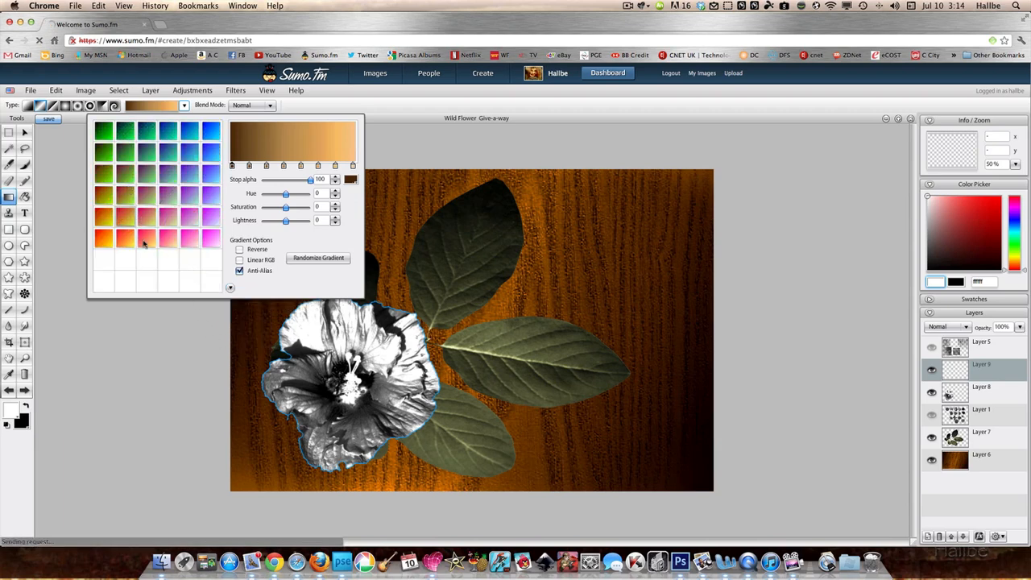
{"action": "left_click", "coordinate": [126, 193]}
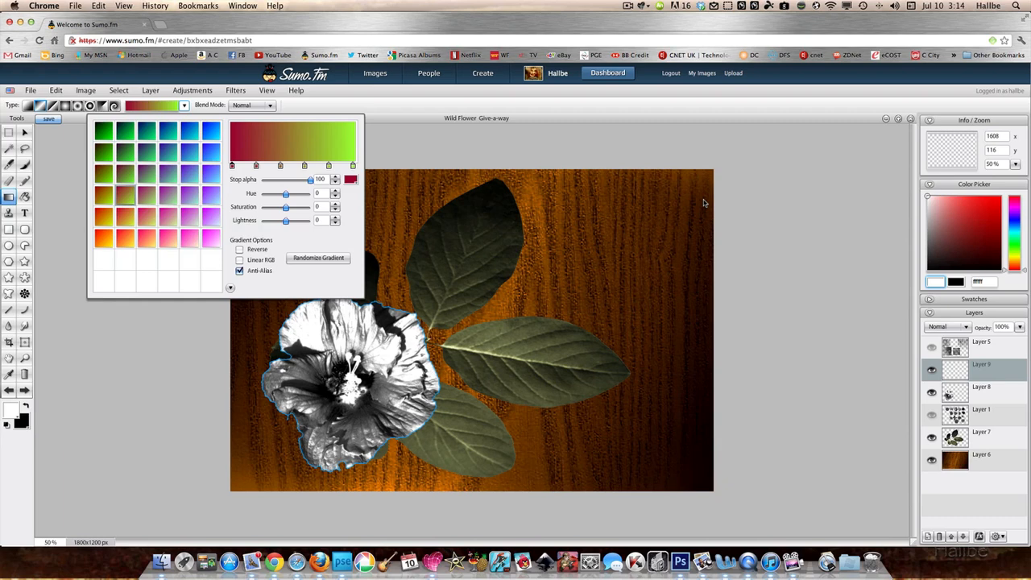
{"action": "left_click", "coordinate": [146, 218]}
{"action": "left_click", "coordinate": [147, 152]}
{"action": "left_click", "coordinate": [211, 218]}
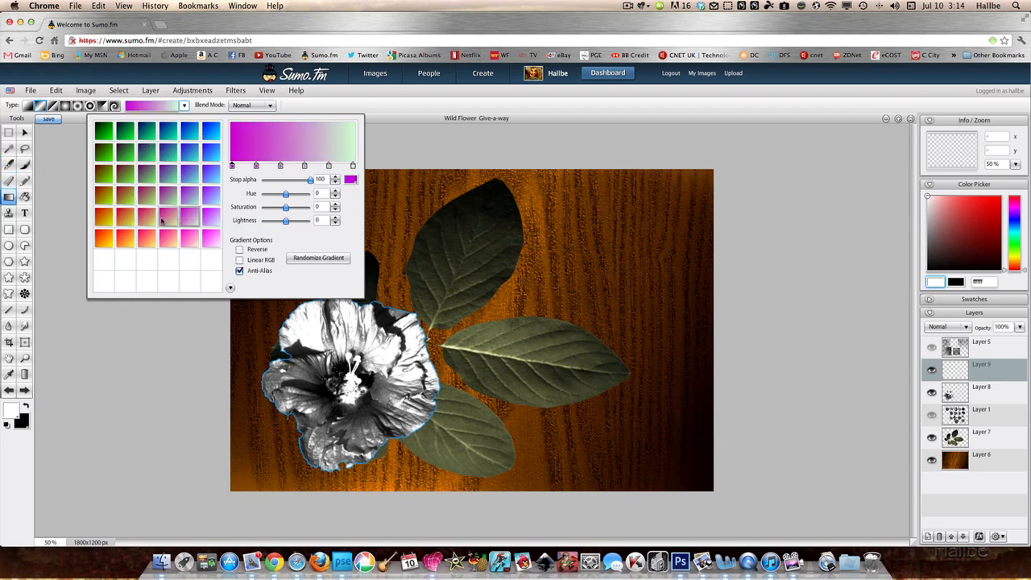
{"action": "left_click", "coordinate": [170, 236]}
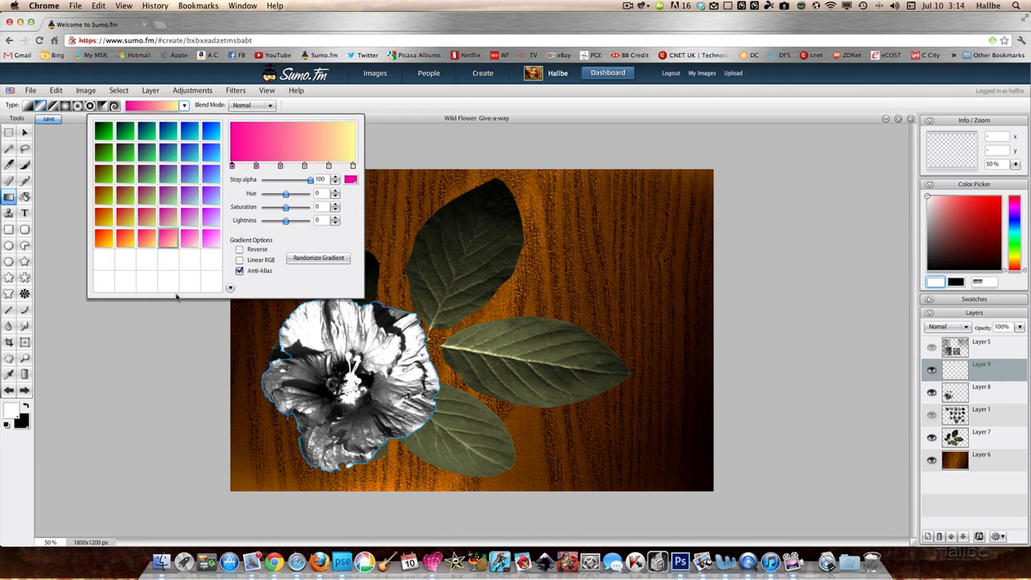
Fill the flower-shaped selection with a radial pink-to-yellow gradient spreading outward from the flower's centre, and deselect.
{"action": "left_click", "coordinate": [334, 387]}
{"action": "left_click_drag", "start_coordinate": [346, 376], "coordinate": [231, 240]}
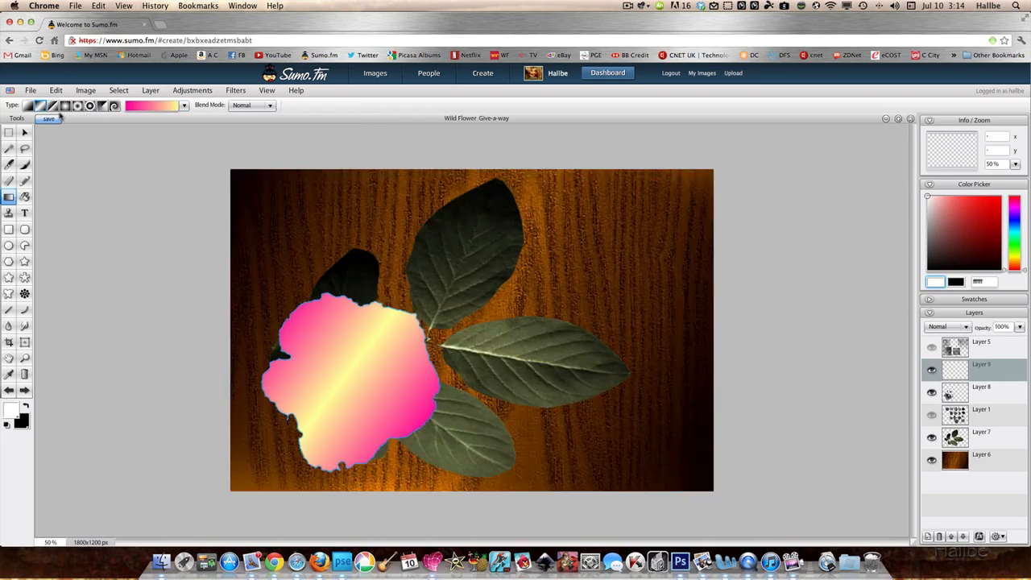
{"action": "left_click", "coordinate": [66, 106]}
{"action": "left_click_drag", "start_coordinate": [348, 376], "coordinate": [483, 498]}
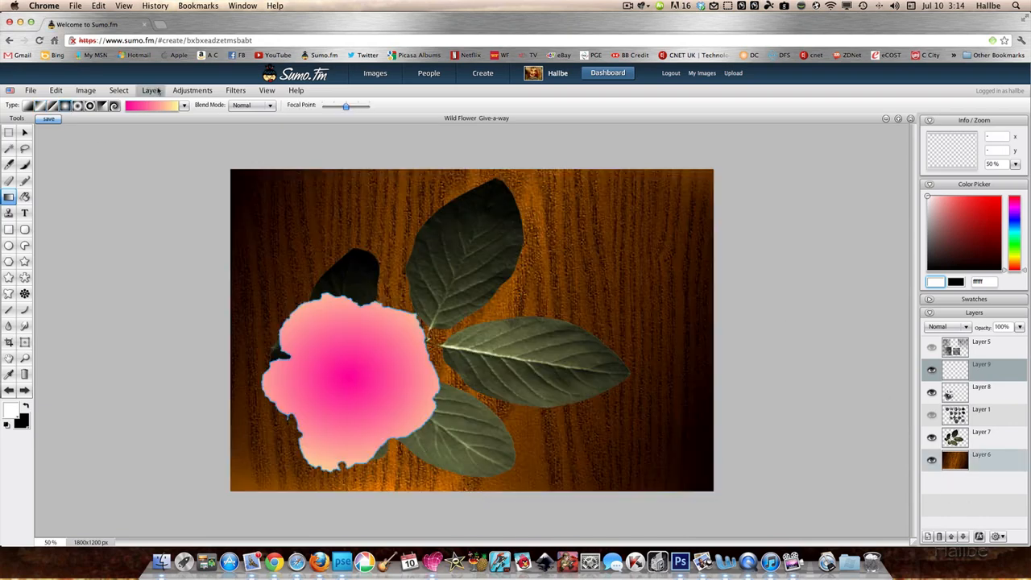
{"action": "left_click", "coordinate": [118, 90]}
{"action": "left_click", "coordinate": [133, 117]}
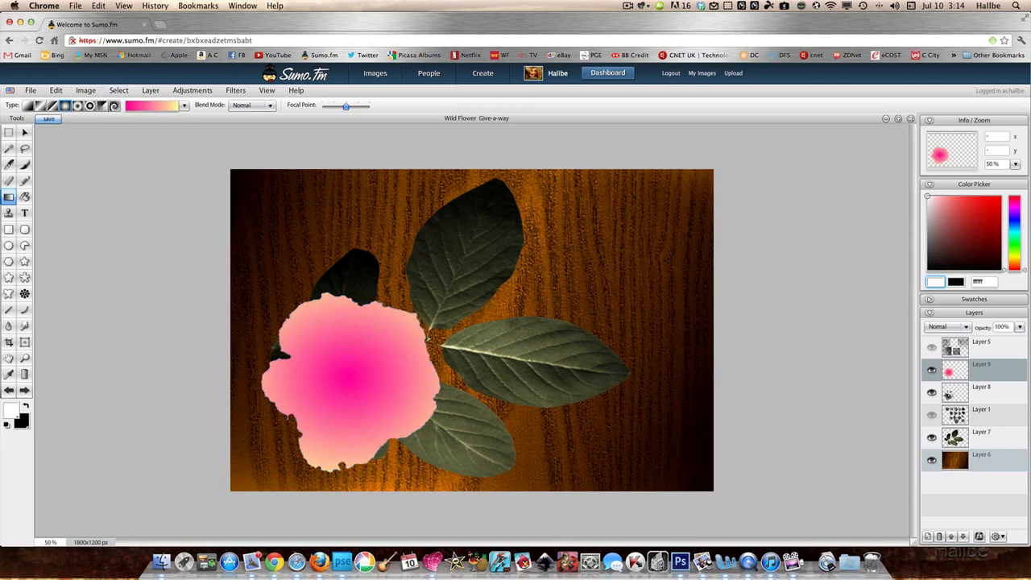
Try the Screen, Overlay, Darken, Multiply and Hard Light blend modes on the pink gradient layer.
{"action": "left_click", "coordinate": [963, 327]}
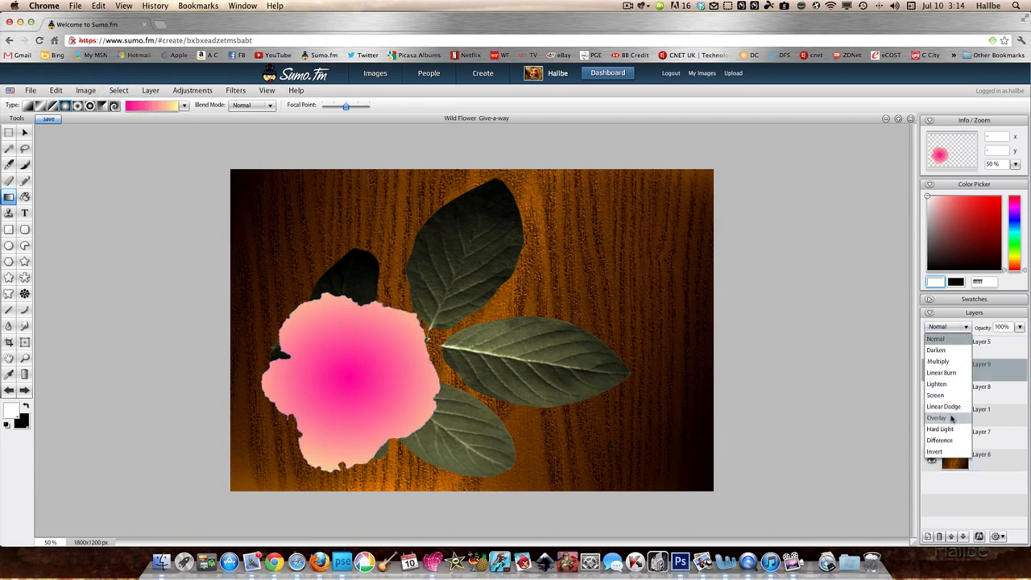
{"action": "left_click", "coordinate": [936, 394]}
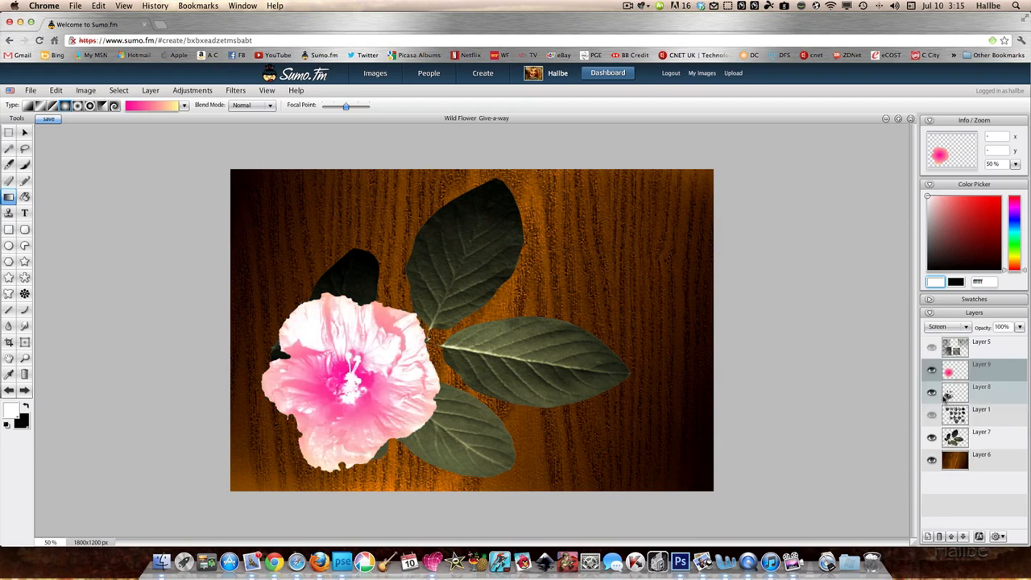
{"action": "left_click", "coordinate": [947, 326]}
{"action": "left_click", "coordinate": [942, 413]}
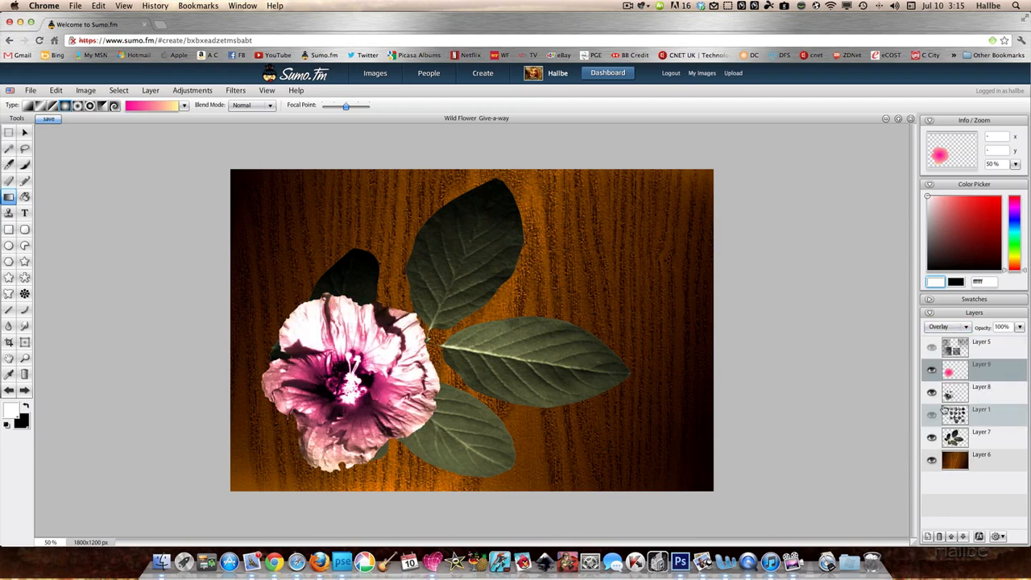
{"action": "left_click", "coordinate": [947, 327]}
{"action": "left_click", "coordinate": [942, 348]}
{"action": "left_click", "coordinate": [945, 326]}
{"action": "left_click", "coordinate": [948, 360]}
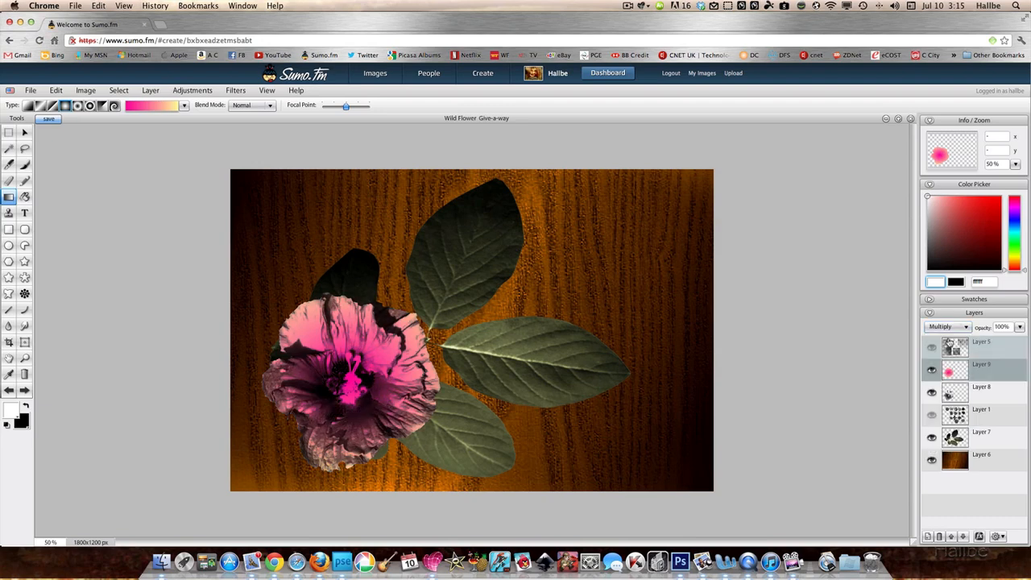
{"action": "left_click", "coordinate": [947, 326]}
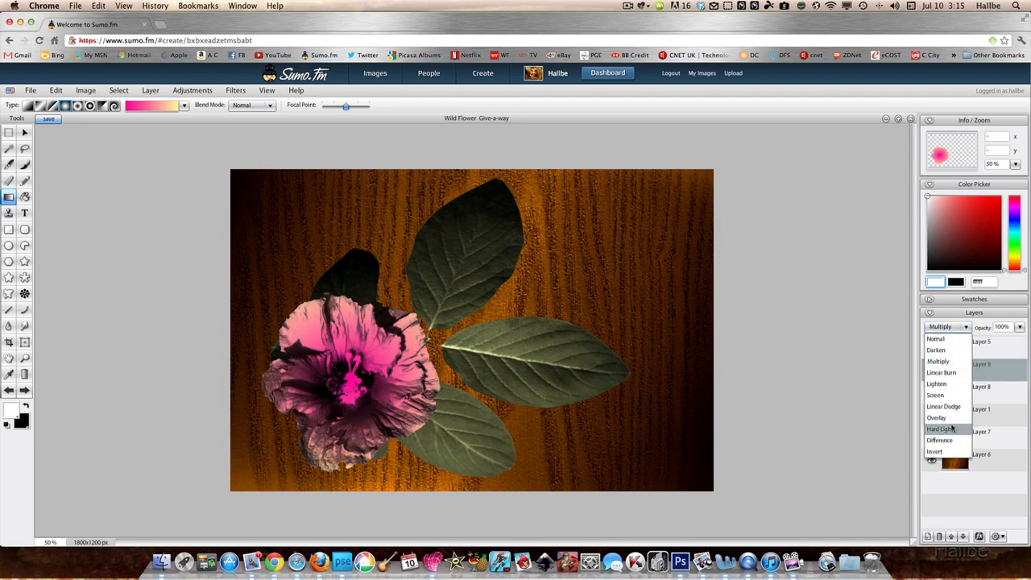
{"action": "left_click", "coordinate": [953, 425]}
Set the gradient layer to Overlay at 59% opacity and merge it down into the flower's Layer 8.
{"action": "left_click", "coordinate": [946, 326]}
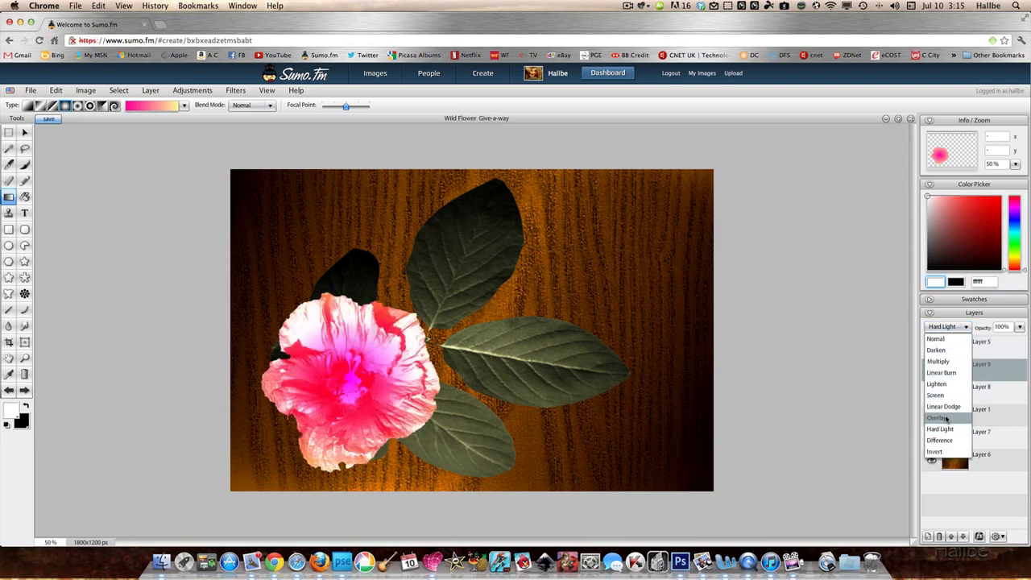
{"action": "left_click", "coordinate": [948, 404]}
{"action": "left_click", "coordinate": [1019, 326]}
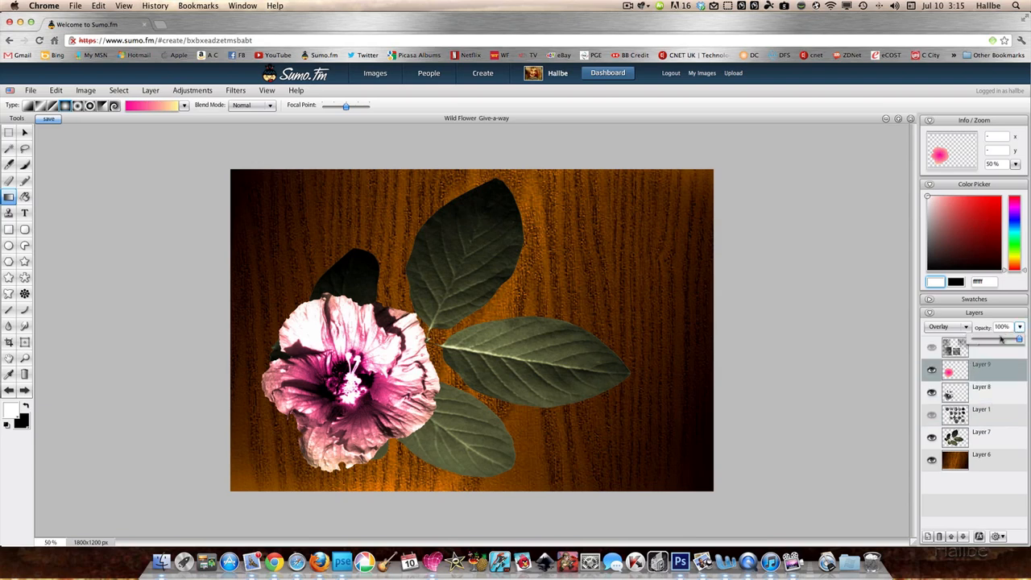
{"action": "left_click_drag", "start_coordinate": [1019, 339], "coordinate": [1001, 339]}
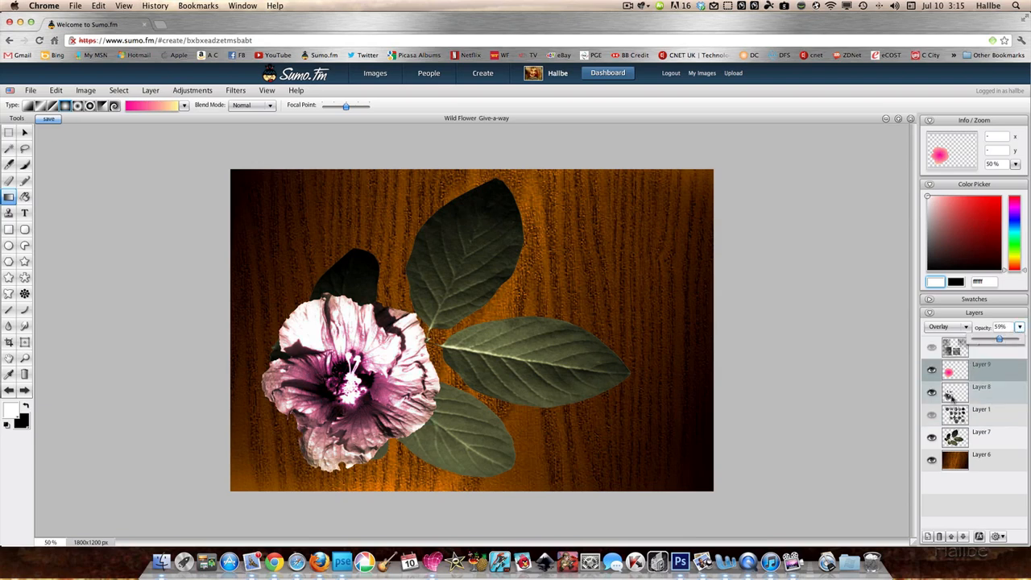
{"action": "right_click", "coordinate": [967, 371]}
{"action": "left_click", "coordinate": [939, 407]}
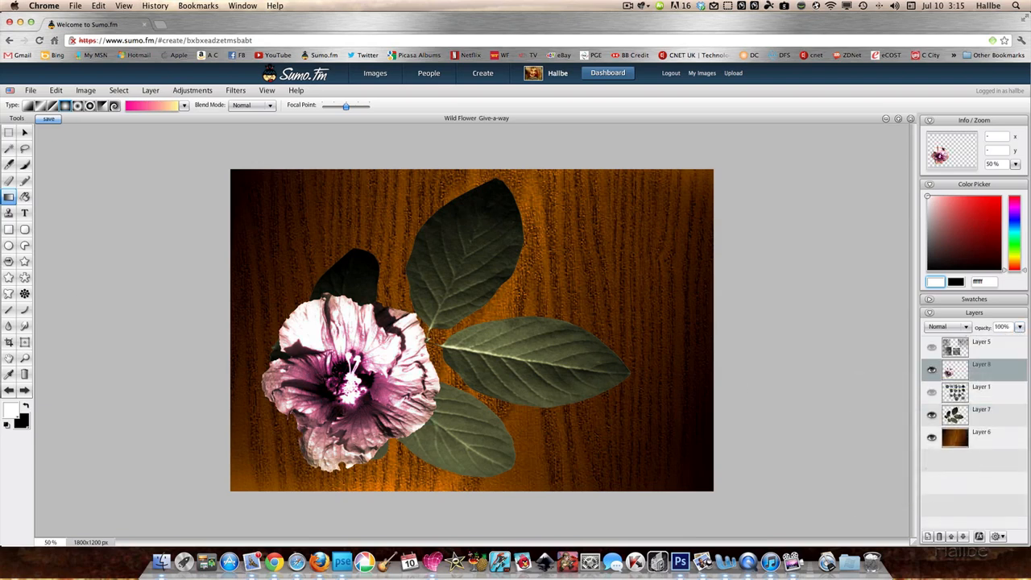
Try a Hue/Saturation adjustment on the flower with hue 5 and saturation 23, leaving Colorize off, and cancel it.
{"action": "left_click", "coordinate": [24, 132]}
{"action": "right_click", "coordinate": [341, 369]}
{"action": "left_click", "coordinate": [322, 381]}
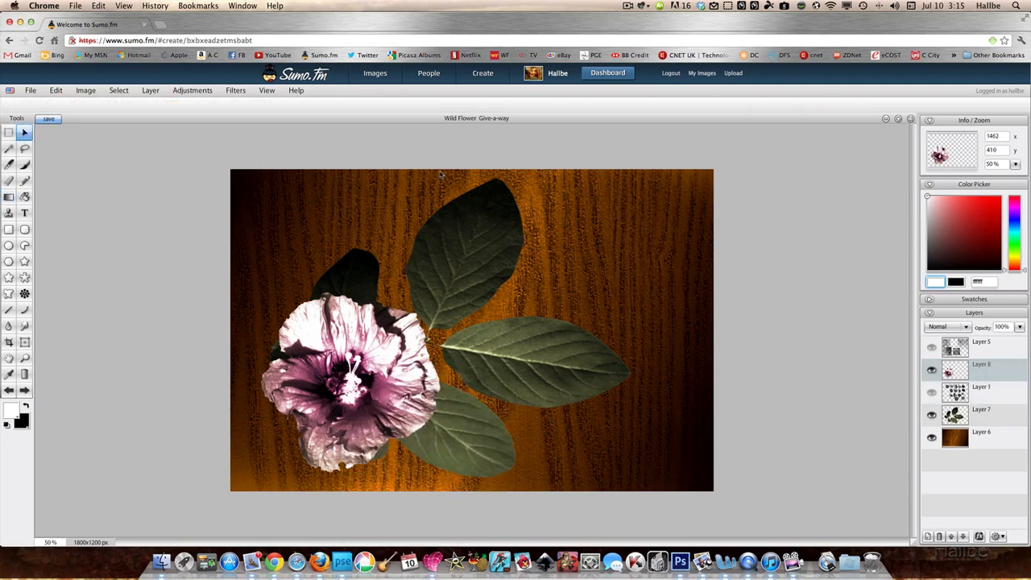
{"action": "left_click", "coordinate": [192, 90]}
{"action": "left_click", "coordinate": [203, 166]}
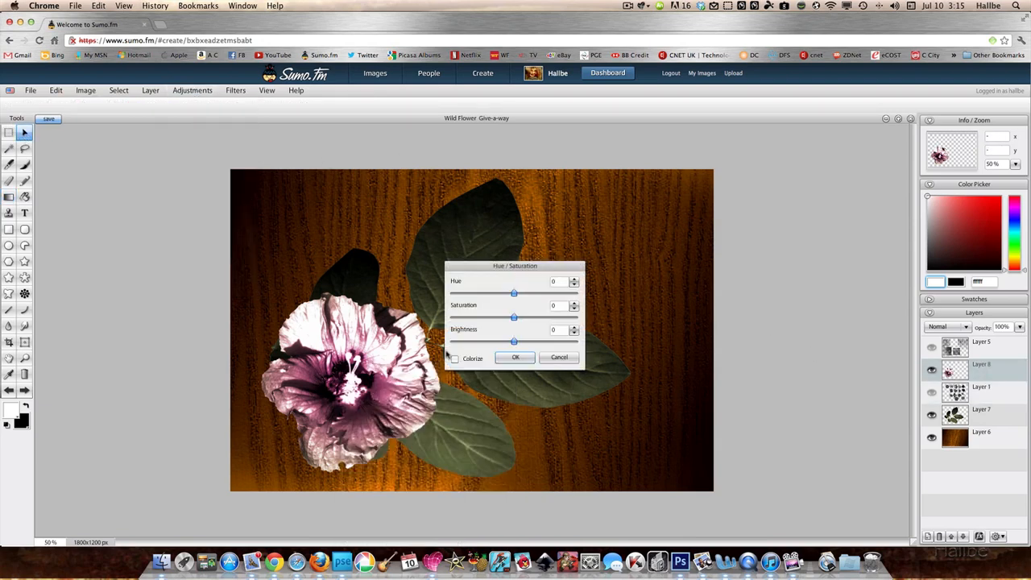
{"action": "left_click", "coordinate": [455, 359]}
{"action": "left_click", "coordinate": [455, 359]}
{"action": "mouse_move", "coordinate": [514, 294]}
{"action": "left_mouse_down"}
{"action": "mouse_move", "coordinate": [533, 318]}
{"action": "mouse_move", "coordinate": [493, 293]}
{"action": "mouse_move", "coordinate": [456, 294]}
{"action": "mouse_move", "coordinate": [555, 293]}
{"action": "mouse_move", "coordinate": [541, 293]}
{"action": "mouse_move", "coordinate": [537, 319]}
{"action": "mouse_move", "coordinate": [542, 294]}
{"action": "mouse_move", "coordinate": [568, 293]}
{"action": "mouse_move", "coordinate": [490, 293]}
{"action": "mouse_move", "coordinate": [578, 294]}
{"action": "mouse_move", "coordinate": [477, 294]}
{"action": "mouse_move", "coordinate": [517, 294]}
{"action": "left_mouse_up"}
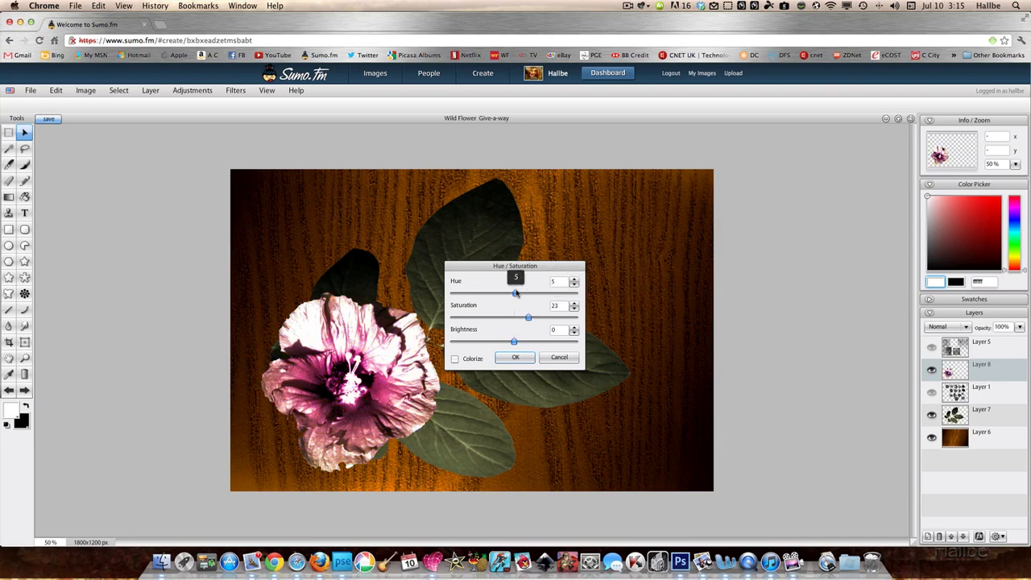
{"action": "mouse_move", "coordinate": [513, 341]}
{"action": "left_mouse_down"}
{"action": "mouse_move", "coordinate": [472, 344]}
{"action": "mouse_move", "coordinate": [524, 342]}
{"action": "mouse_move", "coordinate": [514, 343]}
{"action": "left_mouse_up"}
{"action": "left_click", "coordinate": [559, 358]}
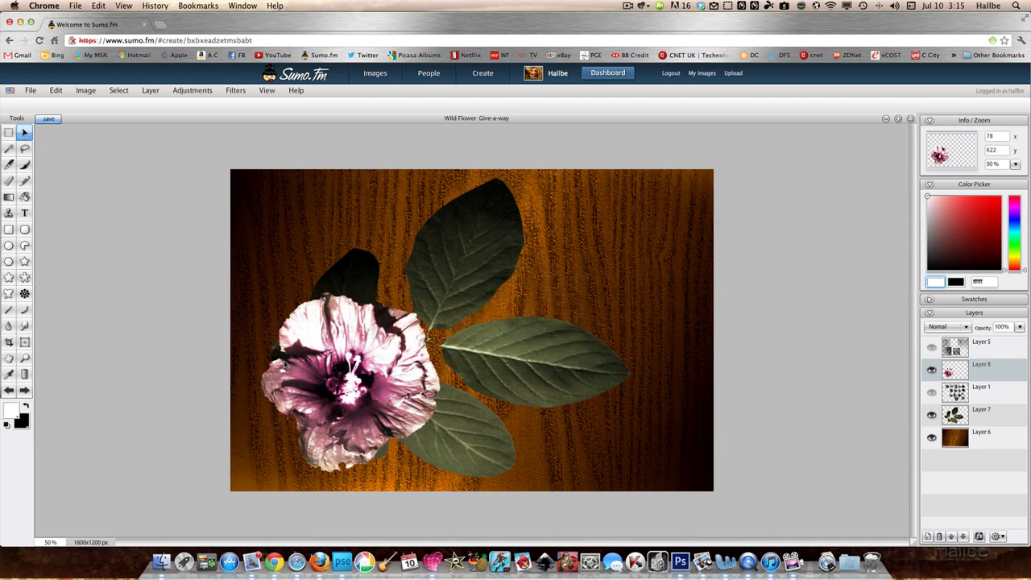
Nudge the flower slightly down and outward and give its layer a drop shadow with distance 30 and Size X 18.
{"action": "left_click_drag", "start_coordinate": [350, 379], "coordinate": [336, 385]}
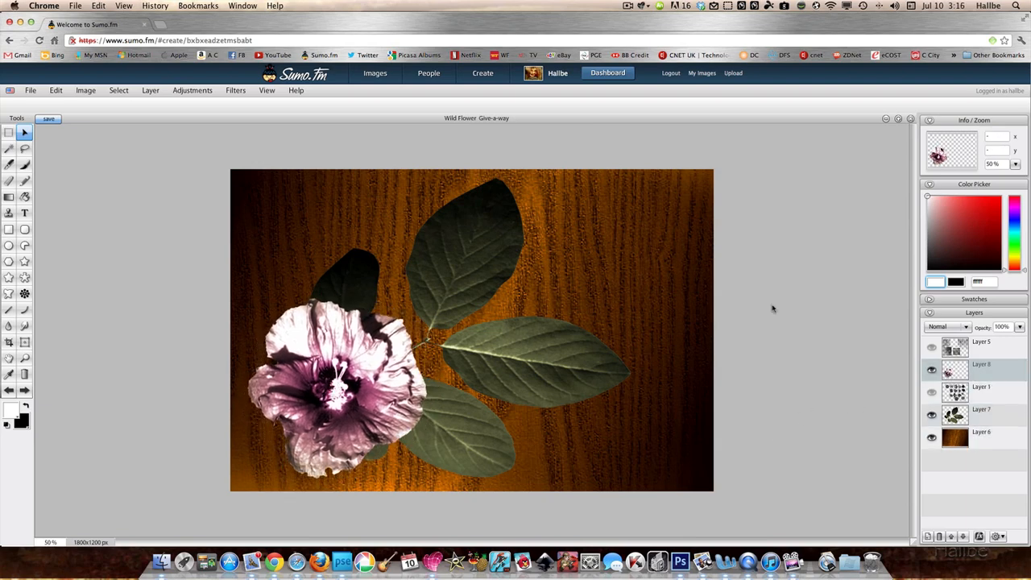
{"action": "left_click", "coordinate": [153, 93]}
{"action": "mouse_move", "coordinate": [209, 153]}
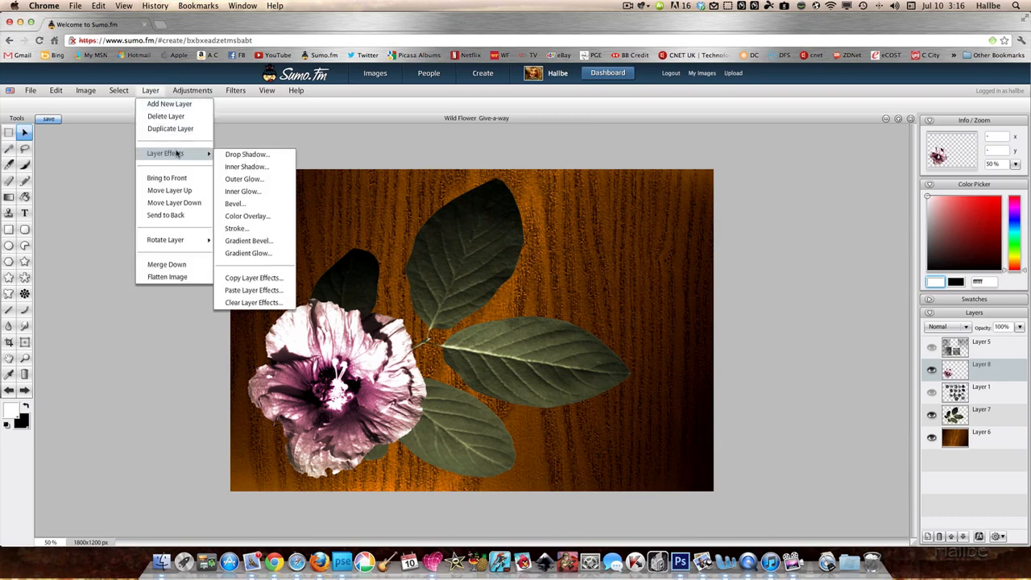
{"action": "left_click", "coordinate": [259, 155]}
{"action": "left_click_drag", "start_coordinate": [526, 254], "coordinate": [541, 255]}
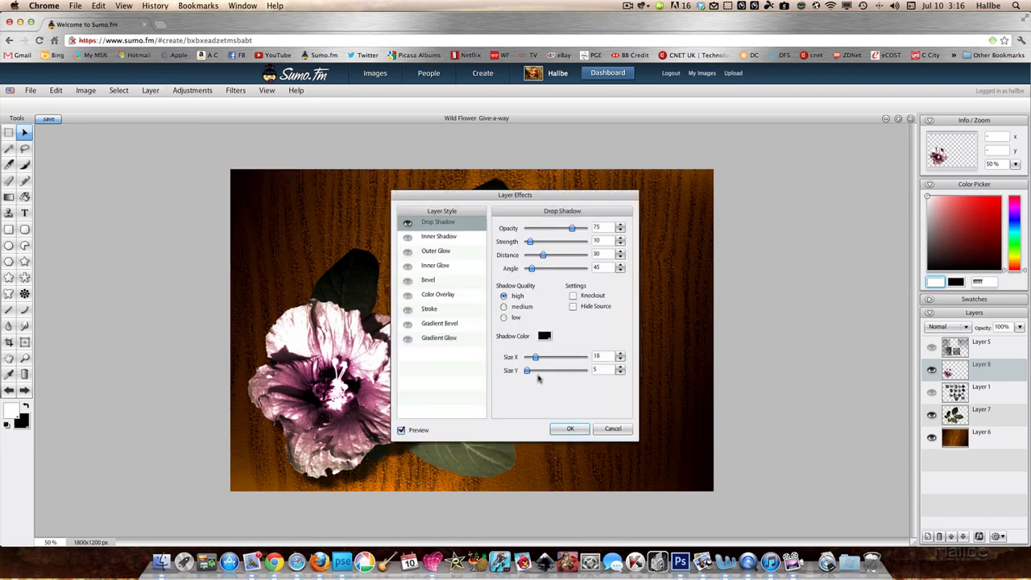
{"action": "left_click", "coordinate": [569, 428]}
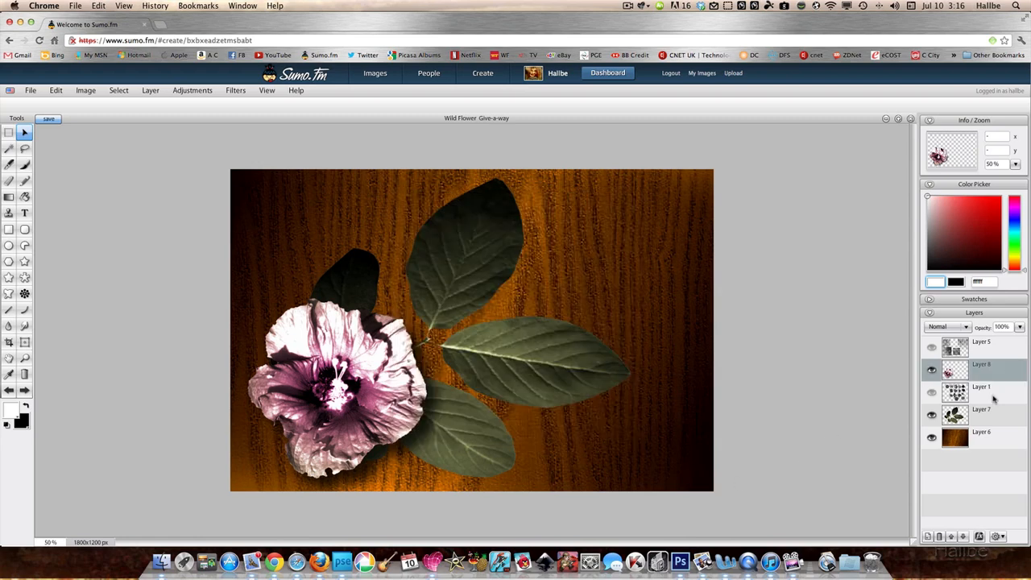
Copy the layer effects of the flower's Layer 8 and paste them onto the leaf sprig's Layer 7.
{"action": "right_click", "coordinate": [938, 371]}
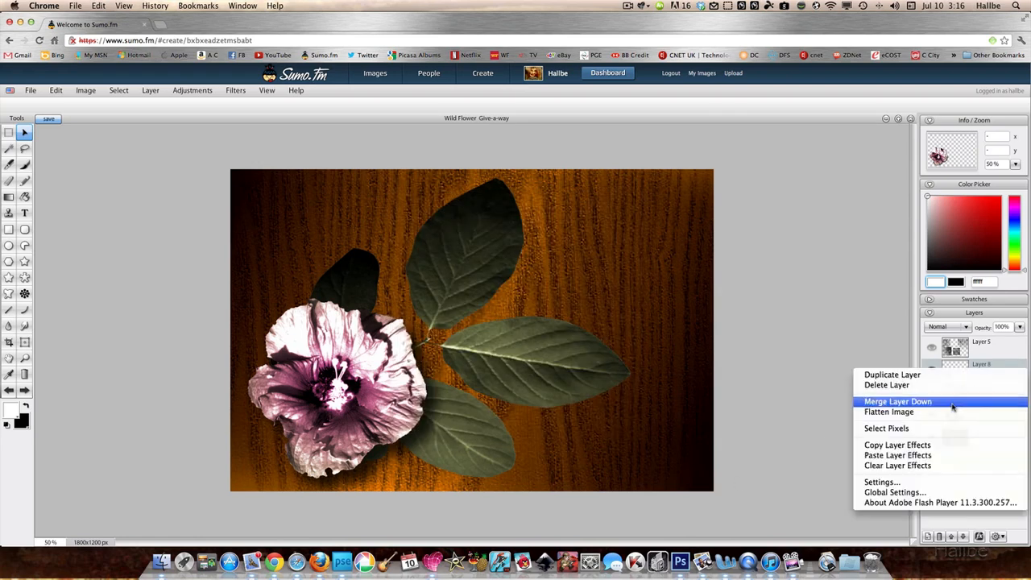
{"action": "left_click", "coordinate": [913, 447]}
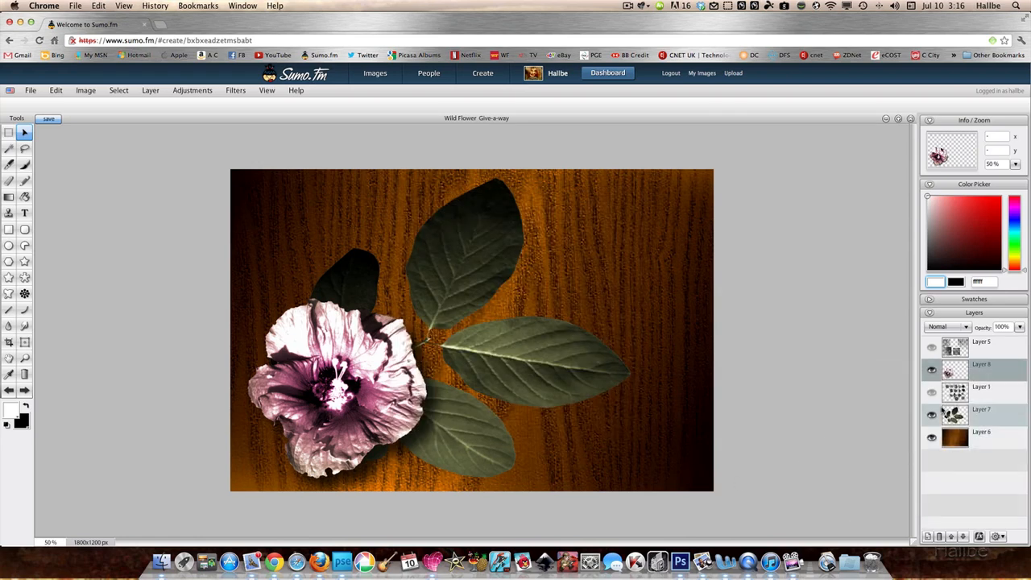
{"action": "right_click", "coordinate": [941, 411]}
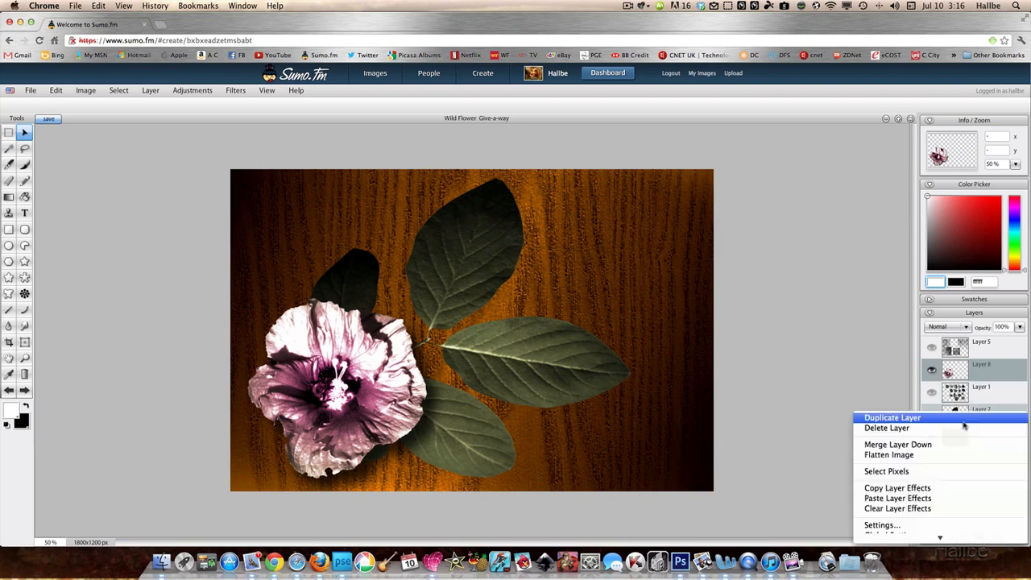
{"action": "left_click", "coordinate": [934, 499]}
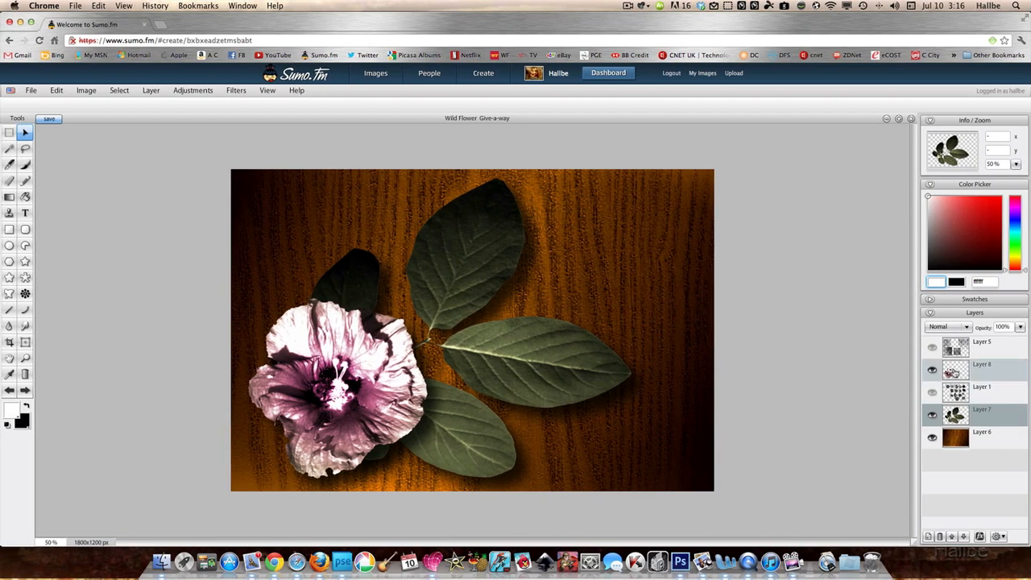
Add a new layer directly above the flower's Layer 8 and select the flower's pixels.
{"action": "right_click", "coordinate": [961, 373]}
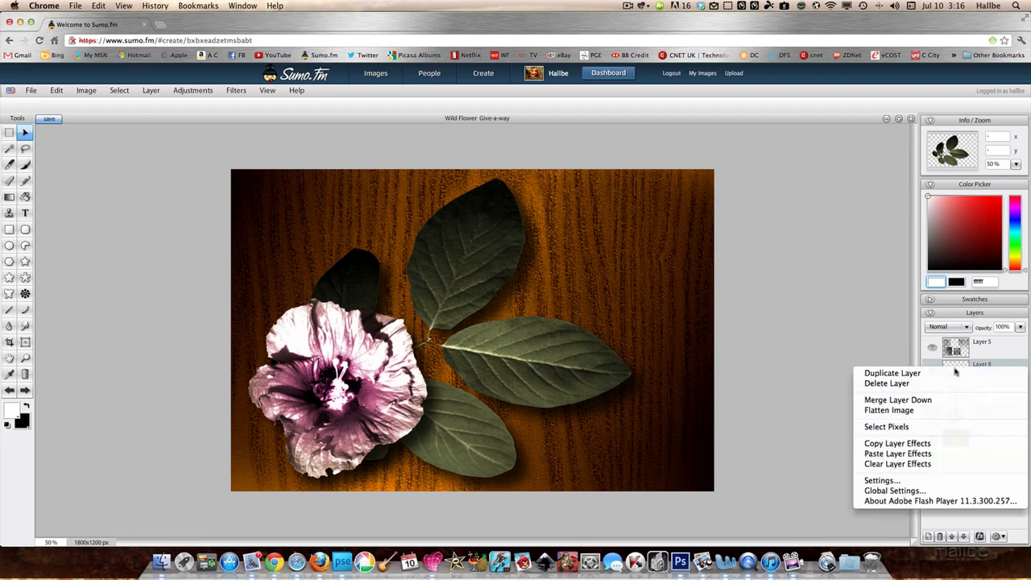
{"action": "left_click", "coordinate": [809, 393]}
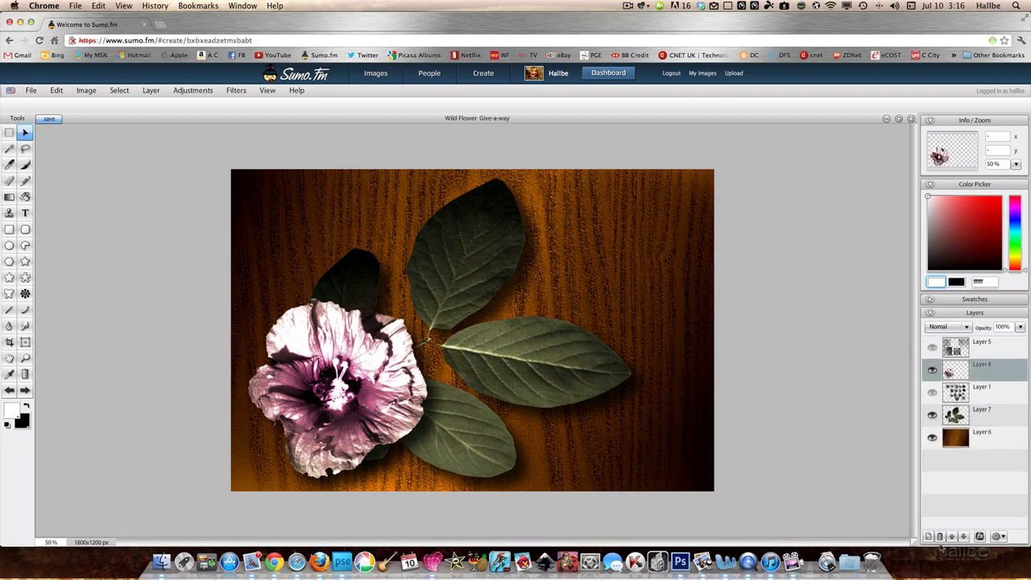
{"action": "left_click", "coordinate": [929, 537]}
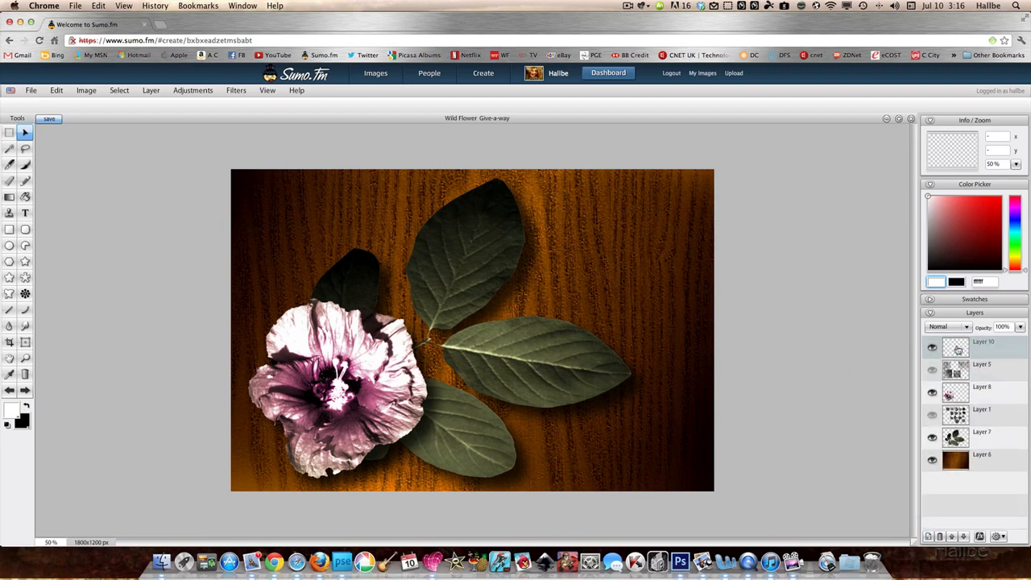
{"action": "right_click", "coordinate": [949, 393]}
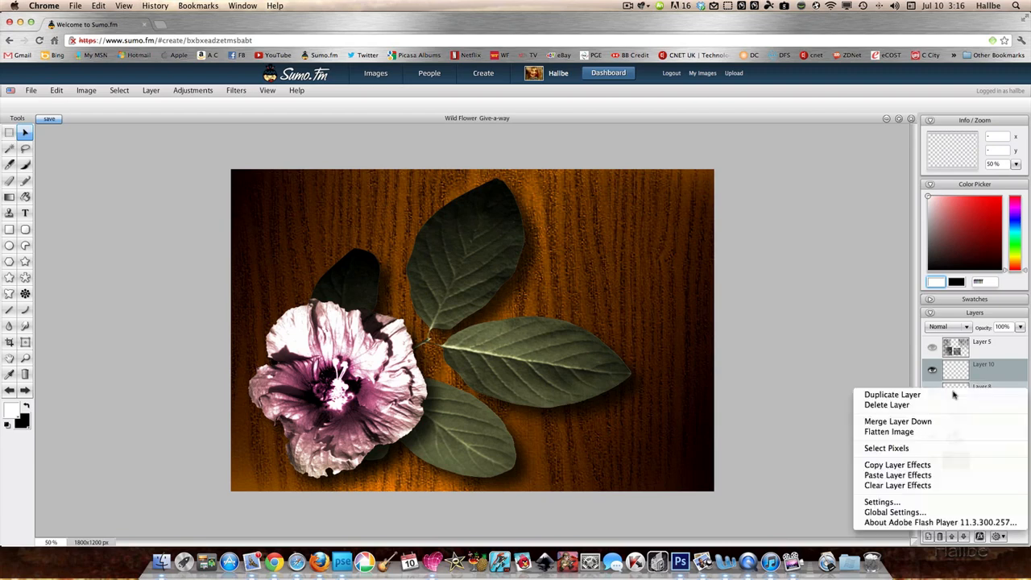
{"action": "left_click", "coordinate": [870, 448]}
Set the foreground colour to the muted dark green 435935.
{"action": "left_click", "coordinate": [13, 412]}
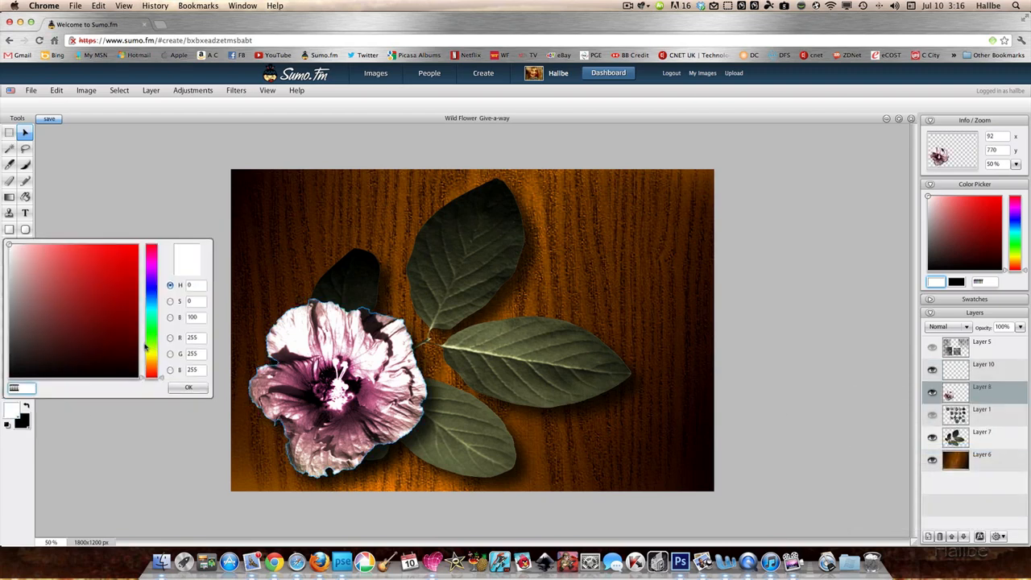
{"action": "left_click", "coordinate": [134, 352]}
{"action": "left_click_drag", "start_coordinate": [150, 376], "coordinate": [139, 333]}
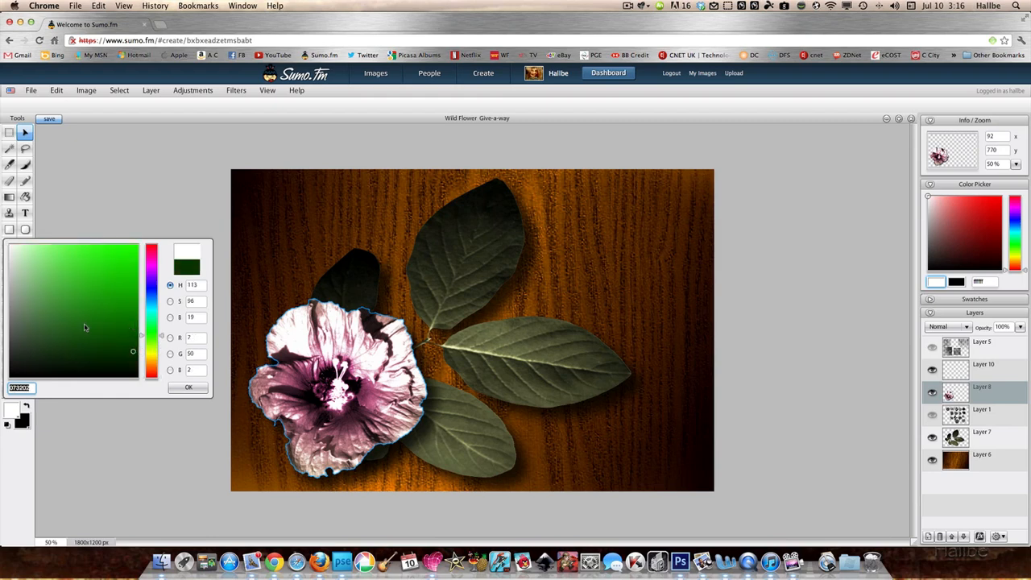
{"action": "left_click", "coordinate": [151, 342]}
{"action": "left_click_drag", "start_coordinate": [38, 342], "coordinate": [61, 333]}
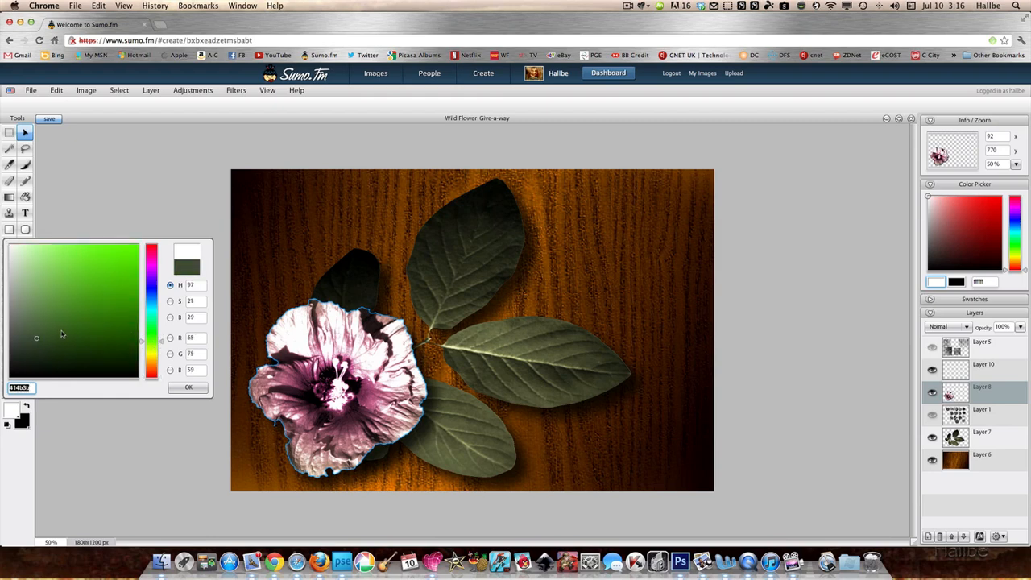
{"action": "left_click", "coordinate": [184, 390]}
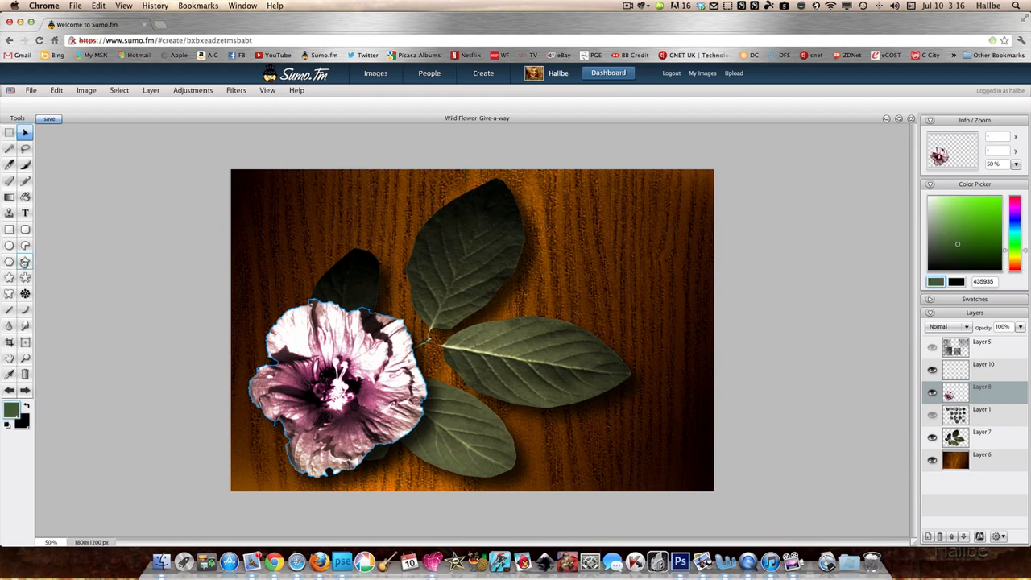
Choose the Brush tool with the Dry Brush 2 tip.
{"action": "left_click", "coordinate": [25, 164]}
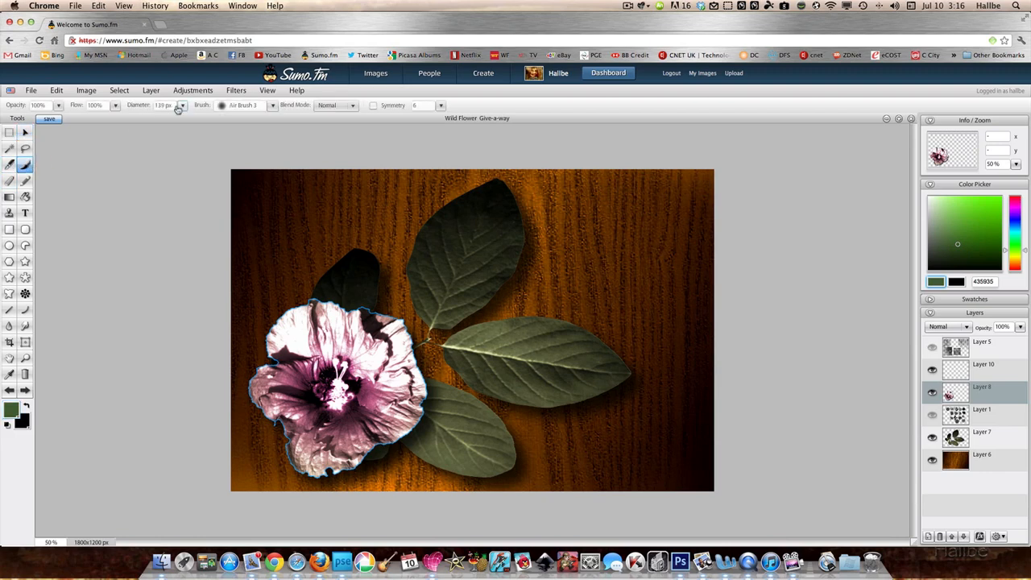
{"action": "left_click", "coordinate": [272, 105]}
{"action": "left_click", "coordinate": [188, 128]}
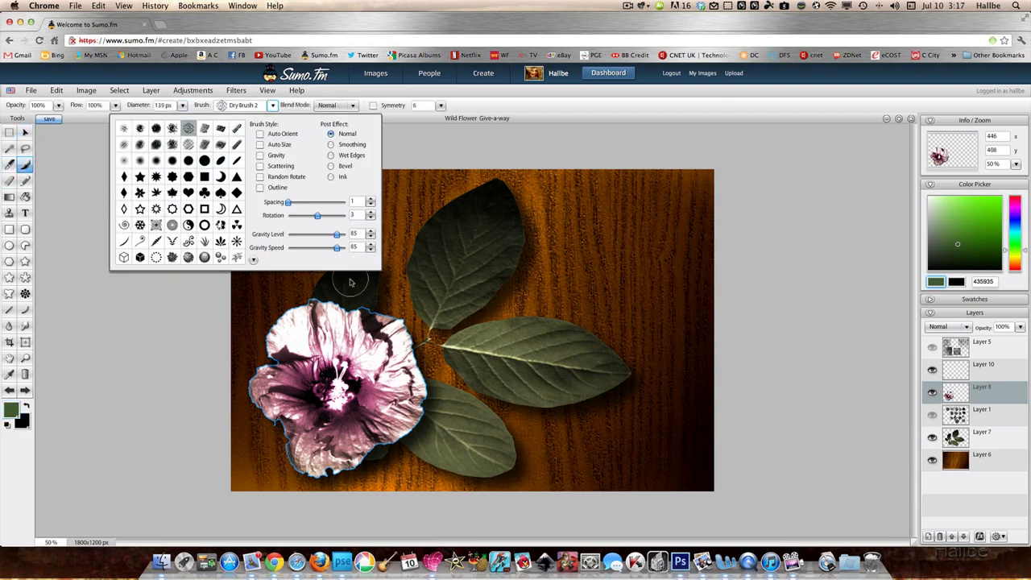
{"action": "mouse_move", "coordinate": [335, 389]}
{"action": "left_mouse_down"}
{"action": "mouse_move", "coordinate": [340, 381]}
{"action": "mouse_move", "coordinate": [373, 430]}
{"action": "mouse_move", "coordinate": [375, 409]}
{"action": "left_mouse_up"}
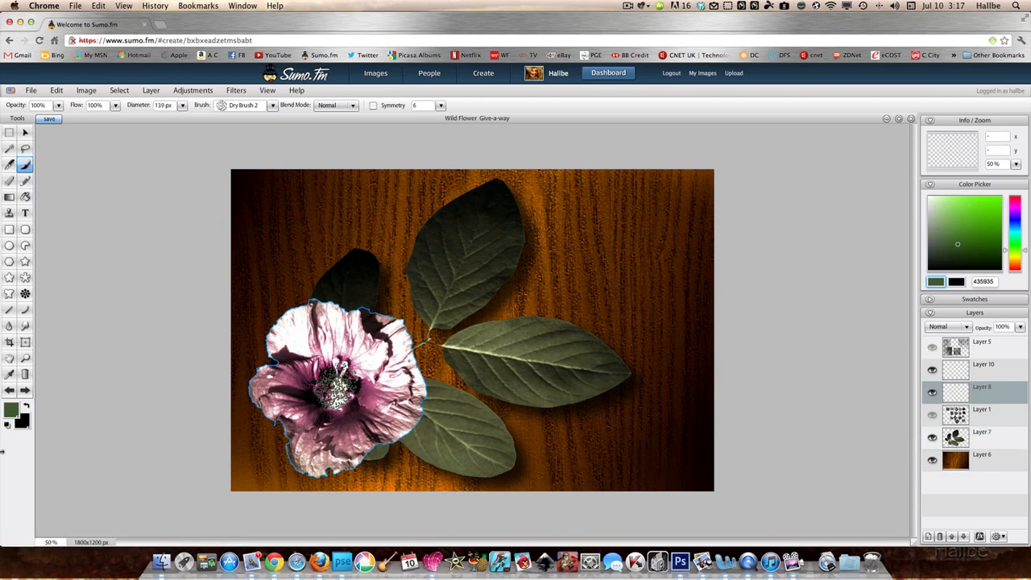
{"action": "left_click", "coordinate": [9, 391]}
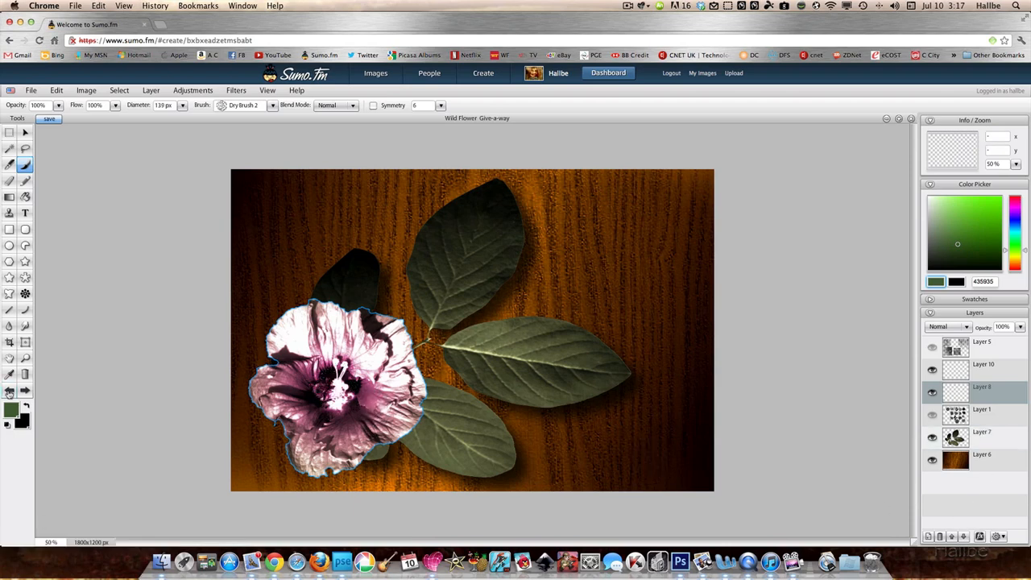
{"action": "left_click", "coordinate": [970, 368]}
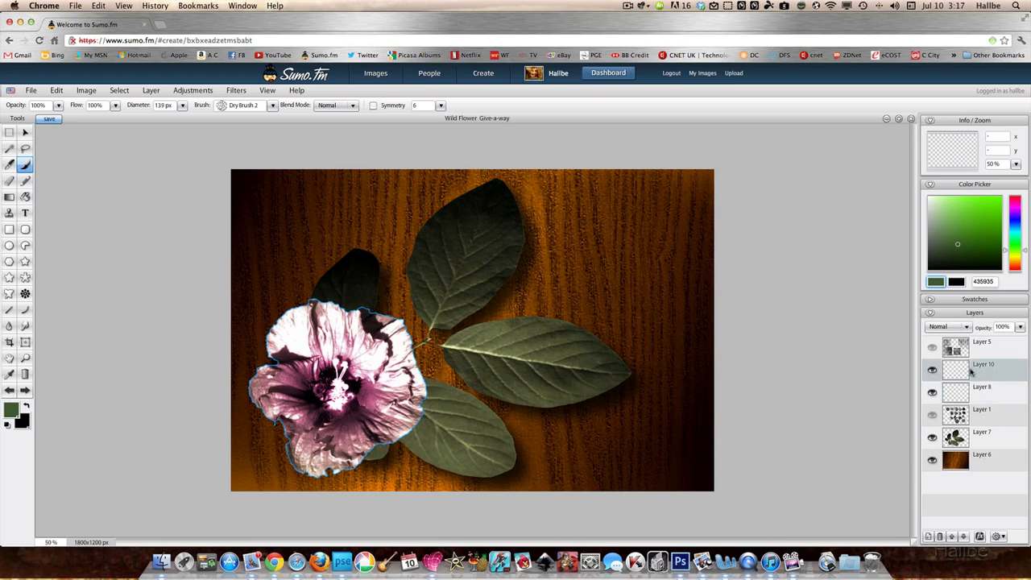
{"action": "left_click", "coordinate": [10, 391]}
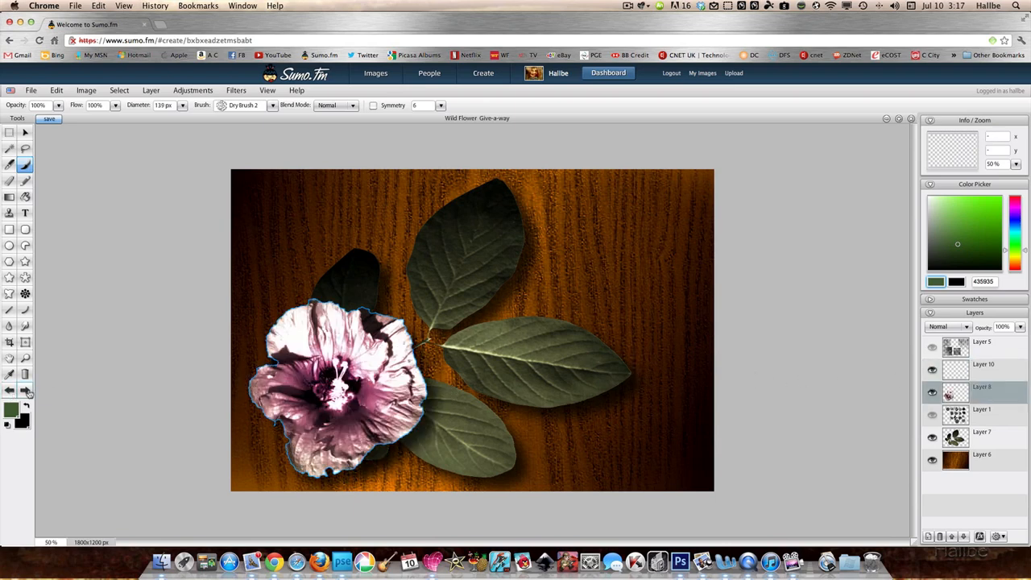
Dab green speckles over the flower's centre on Layer 10 and set the layer's blend mode to Overlay.
{"action": "left_click", "coordinate": [955, 373]}
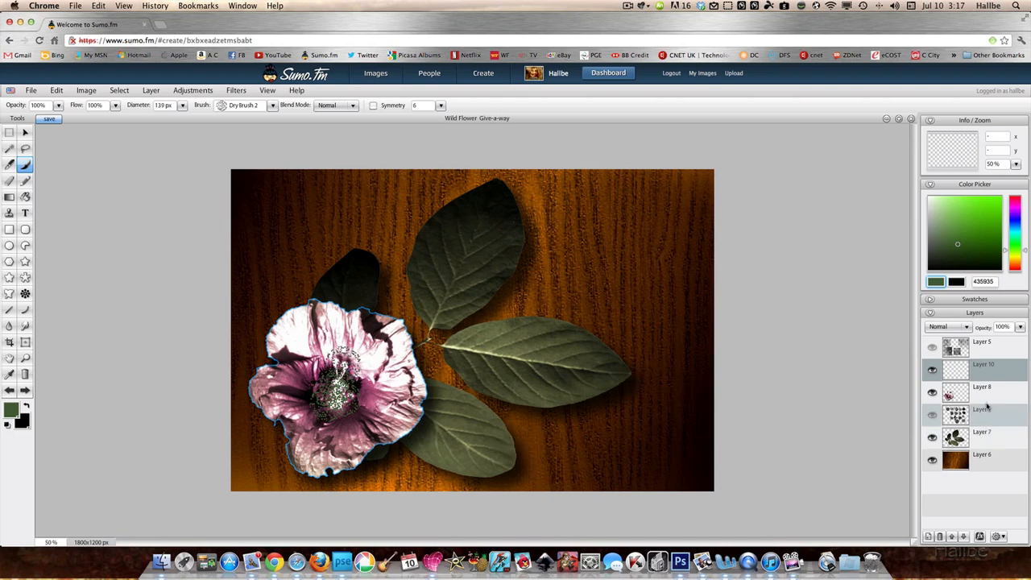
{"action": "left_click", "coordinate": [948, 326]}
{"action": "left_click", "coordinate": [944, 417]}
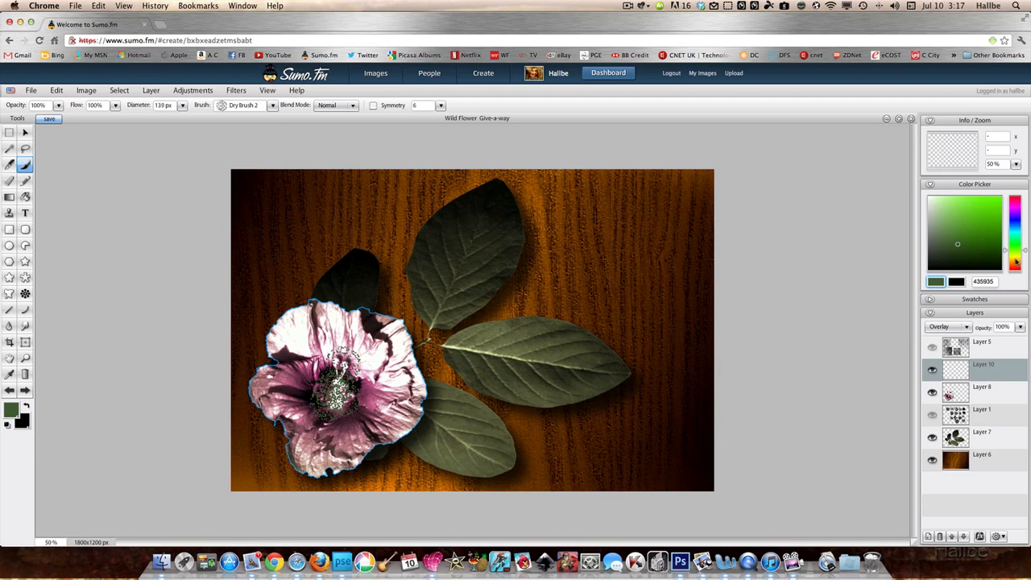
Set the foreground colour to the orange-brown b06832.
{"action": "left_click", "coordinate": [1017, 262]}
{"action": "left_click", "coordinate": [986, 234]}
{"action": "left_click", "coordinate": [1015, 265]}
{"action": "left_click", "coordinate": [981, 219]}
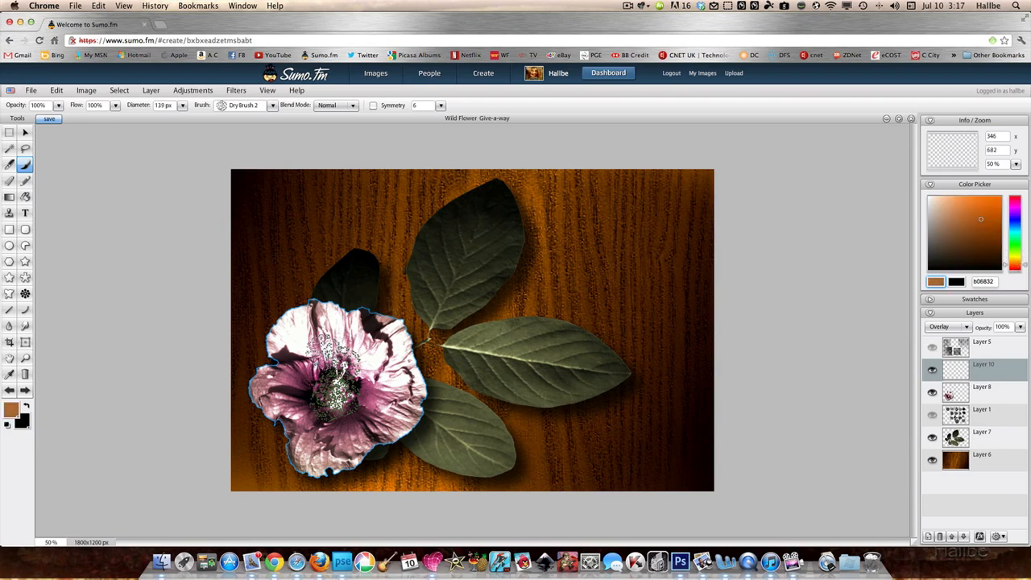
Speckle the whole flower on Layer 10 with the orange-brown brush enlarged to 256 px, and deselect.
{"action": "key", "text": "bracketright"}
{"action": "key", "text": "bracketright"}
{"action": "key", "text": "bracketright"}
{"action": "key", "text": "bracketright"}
{"action": "key", "text": "bracketright"}
{"action": "key", "text": "bracketright"}
{"action": "key", "text": "bracketright"}
{"action": "key", "text": "bracketright"}
{"action": "key", "text": "bracketright"}
{"action": "key", "text": "bracketright"}
{"action": "key", "text": "bracketright"}
{"action": "key", "text": "bracketright"}
{"action": "mouse_move", "coordinate": [303, 351]}
{"action": "left_mouse_down"}
{"action": "mouse_move", "coordinate": [375, 347]}
{"action": "mouse_move", "coordinate": [387, 372]}
{"action": "mouse_move", "coordinate": [377, 411]}
{"action": "mouse_move", "coordinate": [351, 428]}
{"action": "mouse_move", "coordinate": [310, 431]}
{"action": "mouse_move", "coordinate": [298, 399]}
{"action": "mouse_move", "coordinate": [289, 459]}
{"action": "mouse_move", "coordinate": [330, 340]}
{"action": "mouse_move", "coordinate": [317, 324]}
{"action": "left_mouse_up"}
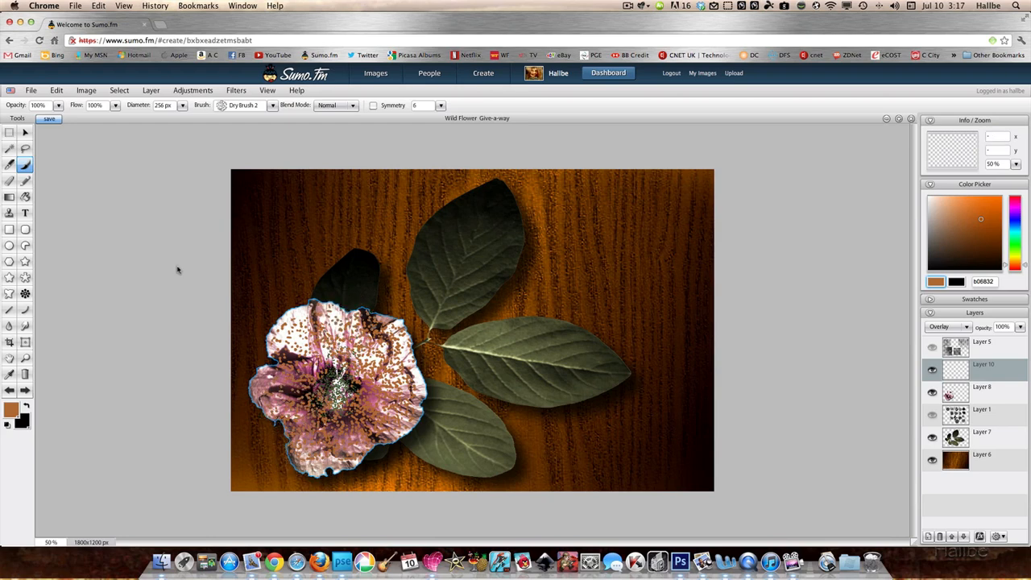
{"action": "left_click", "coordinate": [120, 92]}
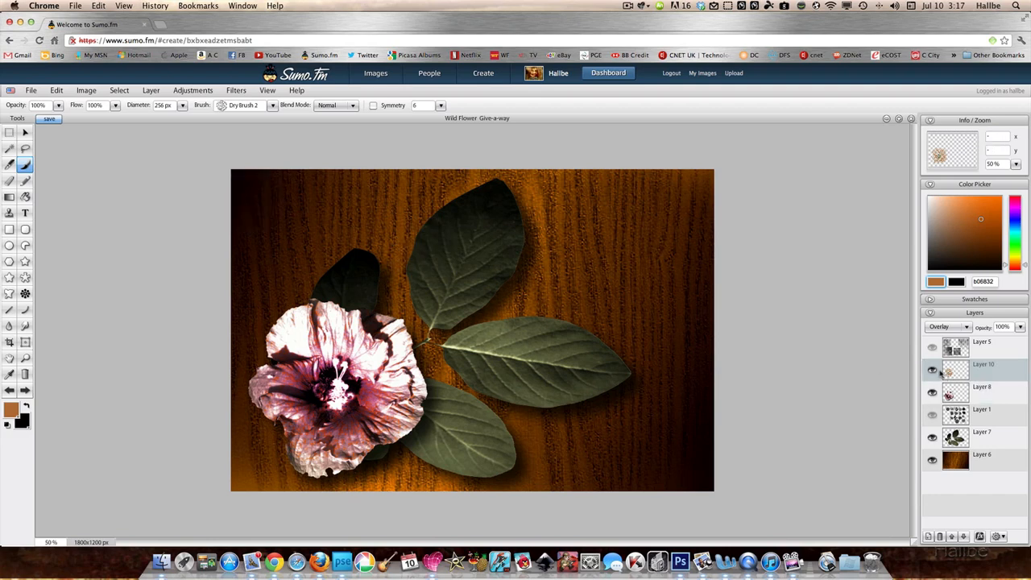
Try the Hard Light, Lighten, Multiply and Overlay blend modes on the speckled Layer 10.
{"action": "left_click", "coordinate": [947, 326]}
{"action": "left_click", "coordinate": [942, 422]}
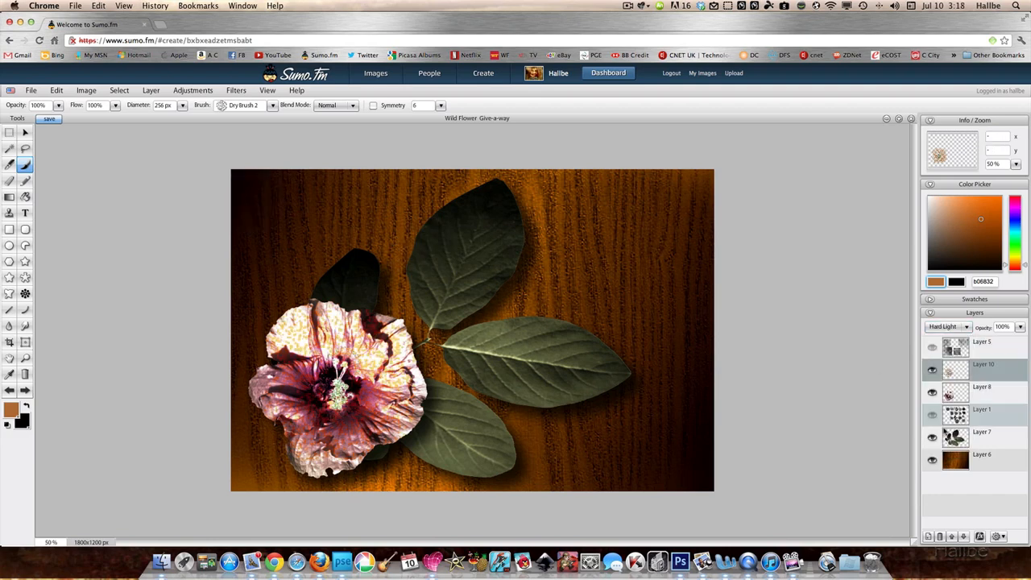
{"action": "right_click", "coordinate": [953, 376]}
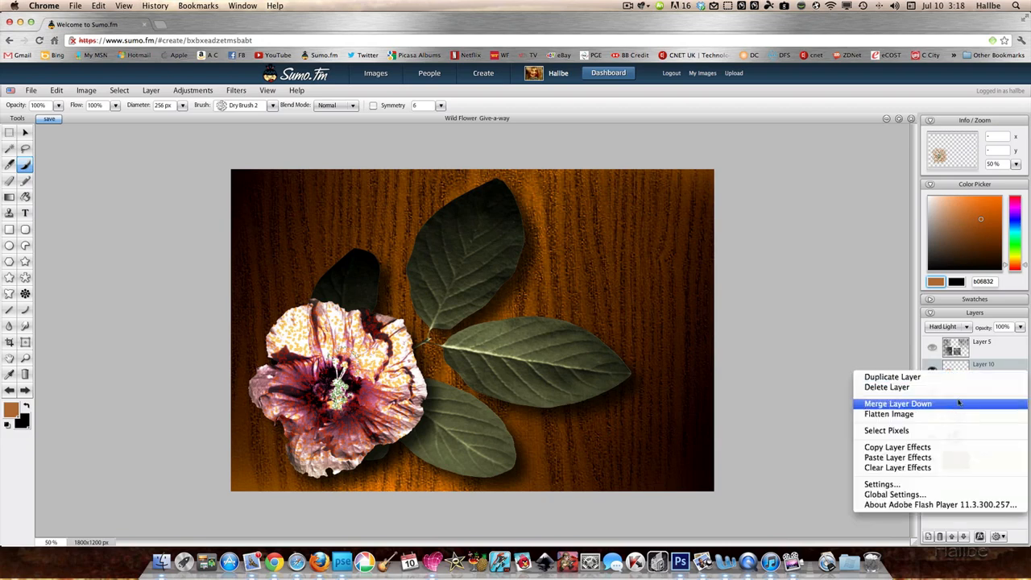
{"action": "left_click", "coordinate": [952, 367]}
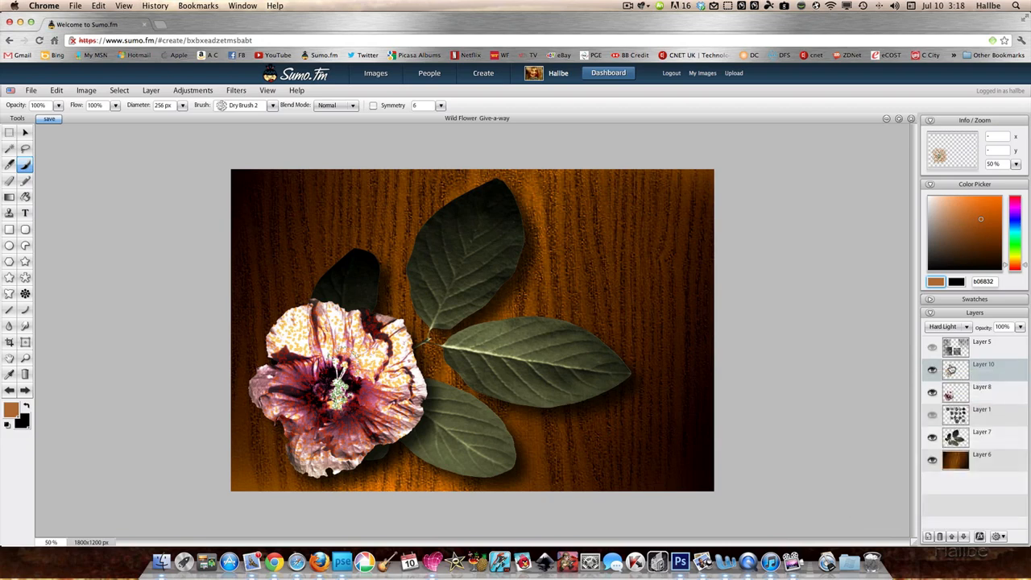
{"action": "left_click", "coordinate": [962, 327]}
{"action": "left_click", "coordinate": [951, 430]}
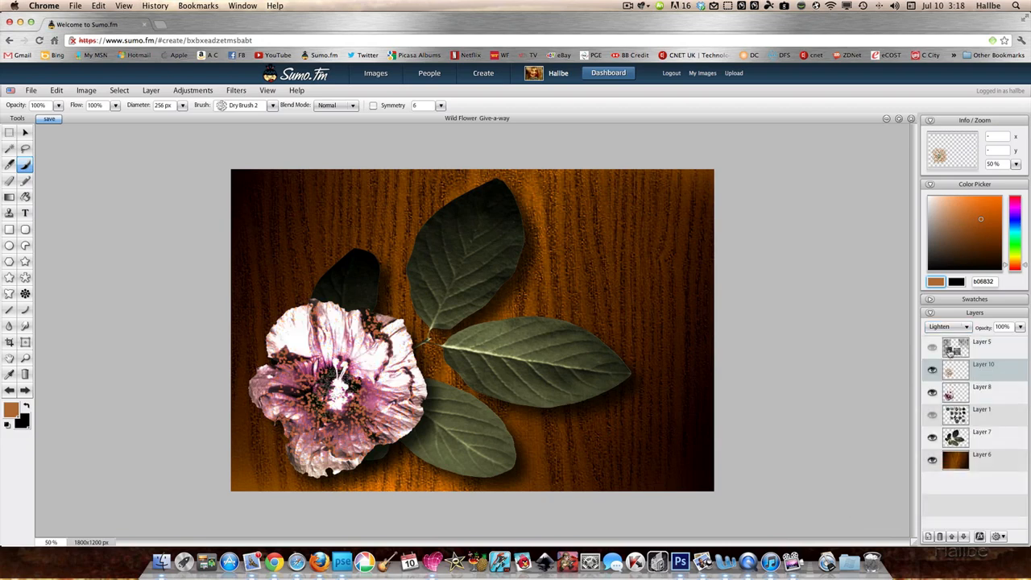
{"action": "left_click", "coordinate": [960, 327]}
{"action": "left_click", "coordinate": [954, 352]}
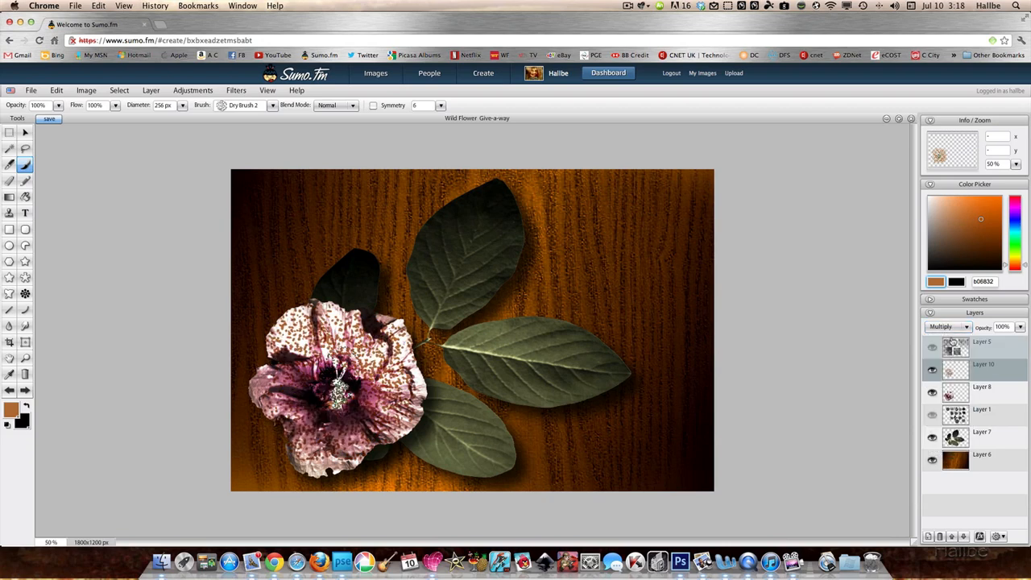
{"action": "left_click", "coordinate": [954, 327]}
{"action": "left_click", "coordinate": [947, 395]}
{"action": "left_click", "coordinate": [956, 328]}
{"action": "left_click", "coordinate": [950, 418]}
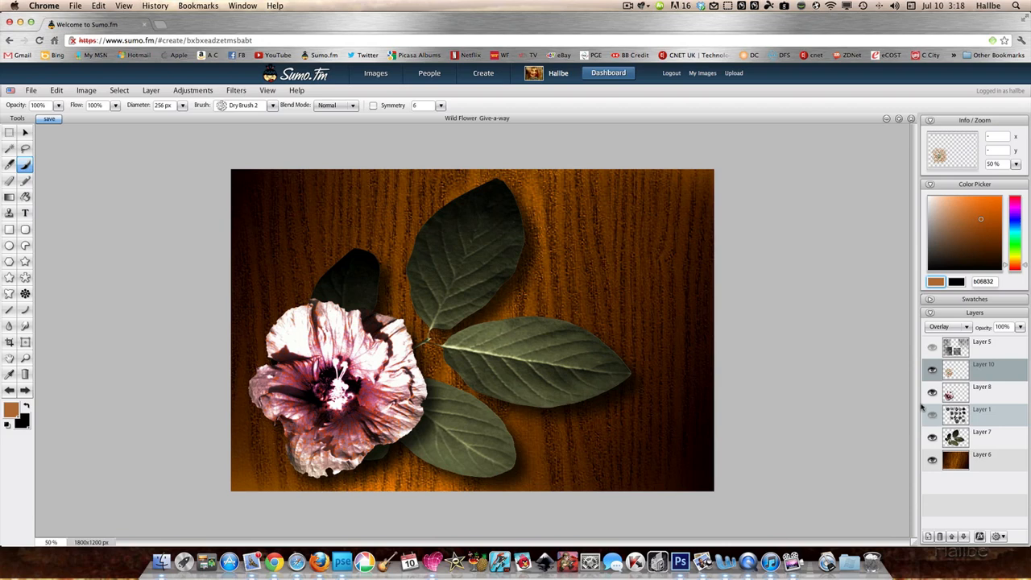
Set Layer 10's blend mode to Hard Light, then select the flower's pixels from Layer 8 with Layer 10 active.
{"action": "left_click", "coordinate": [956, 327]}
{"action": "left_click", "coordinate": [944, 428]}
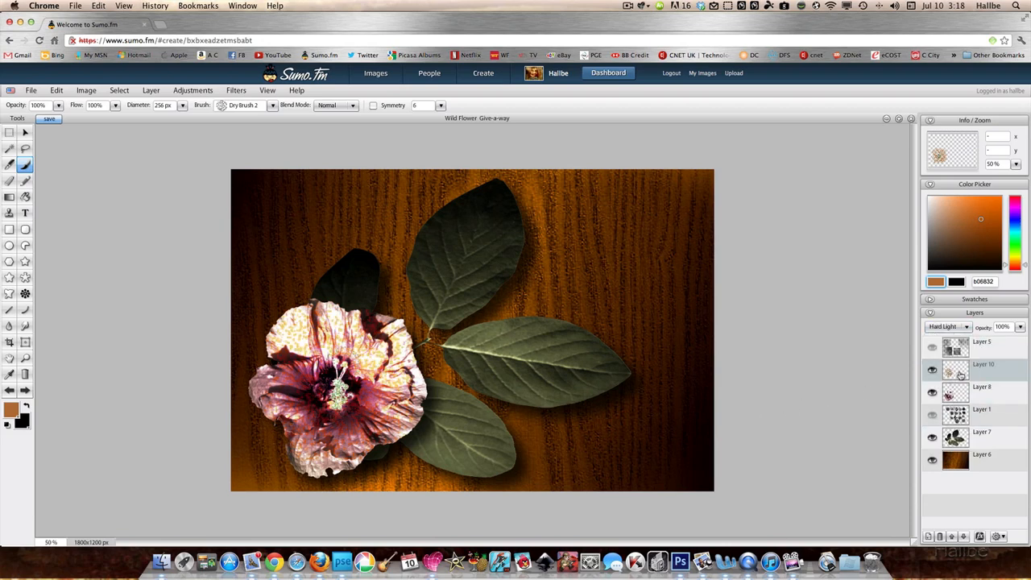
{"action": "right_click", "coordinate": [948, 394]}
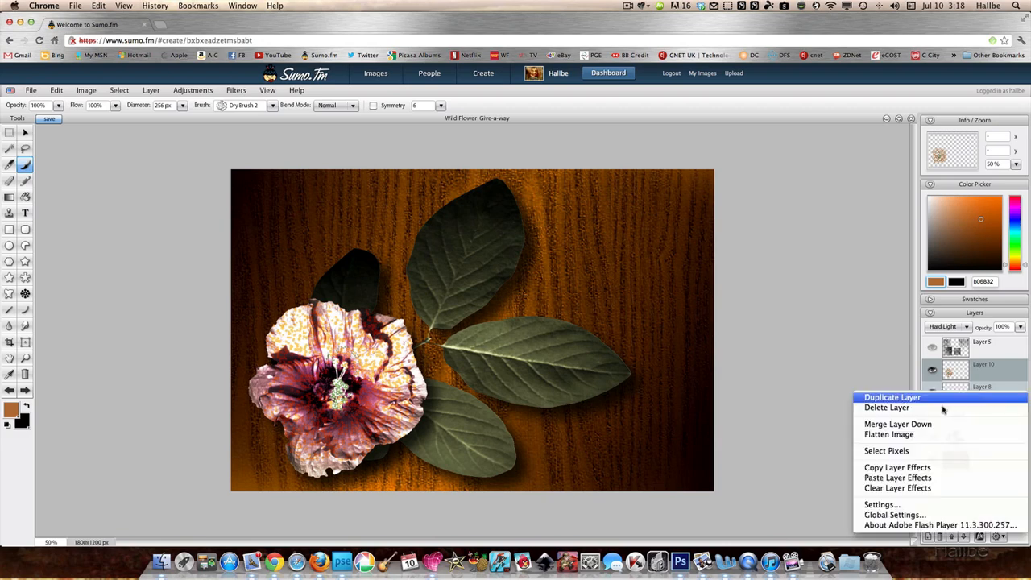
{"action": "left_click", "coordinate": [927, 451]}
{"action": "left_click", "coordinate": [976, 370]}
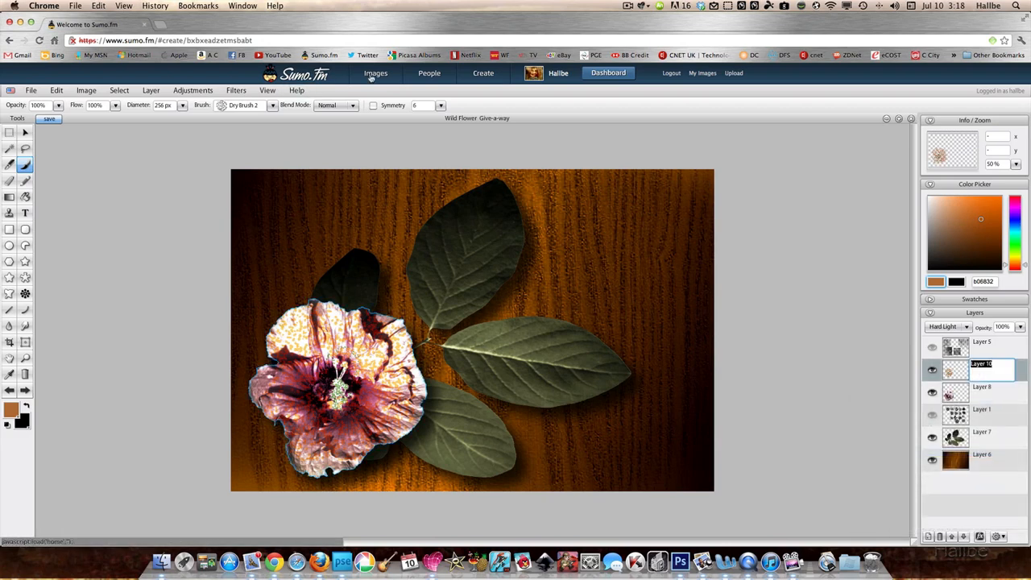
Start a Radial Blur on Layer 10 and place its centre on the middle of the flower.
{"action": "left_click", "coordinate": [240, 91]}
{"action": "mouse_move", "coordinate": [266, 116]}
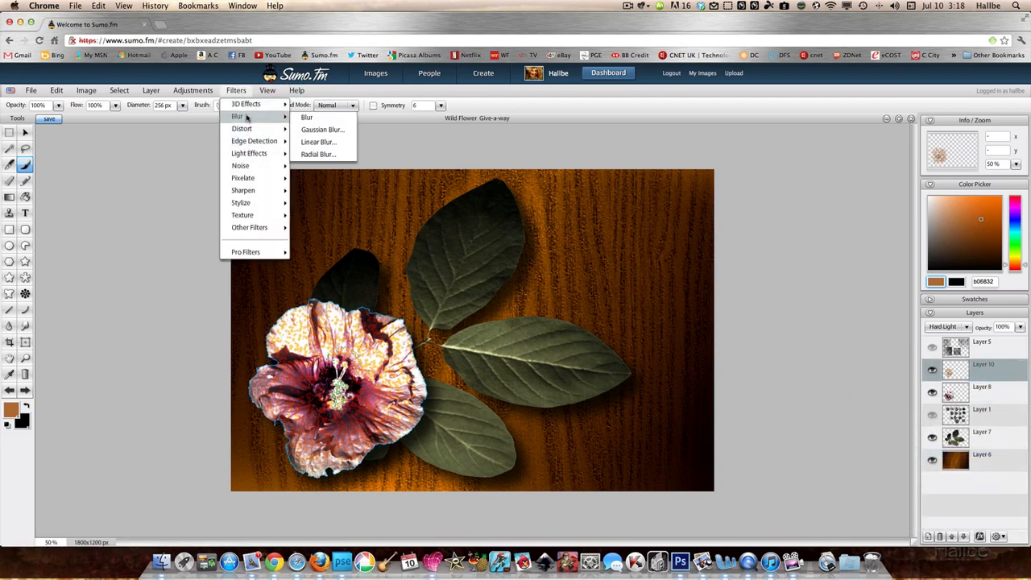
{"action": "left_click", "coordinate": [327, 154]}
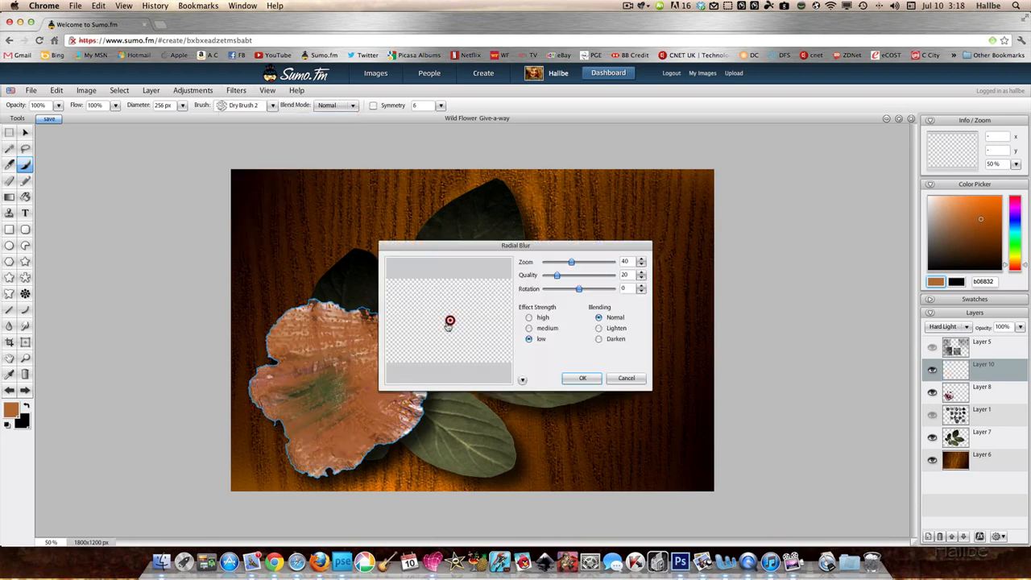
{"action": "left_click_drag", "start_coordinate": [428, 331], "coordinate": [429, 331]}
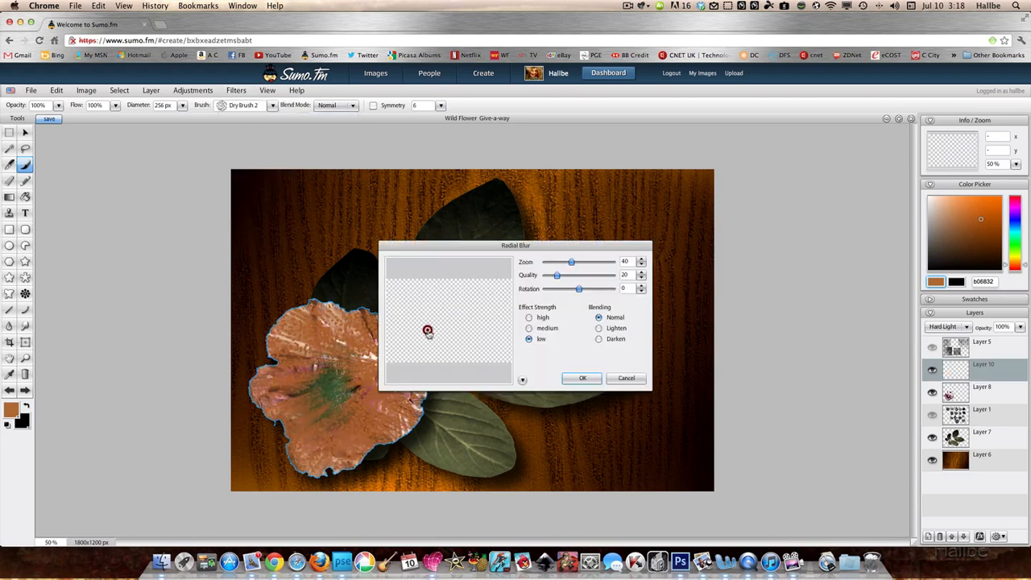
{"action": "left_click", "coordinate": [422, 335]}
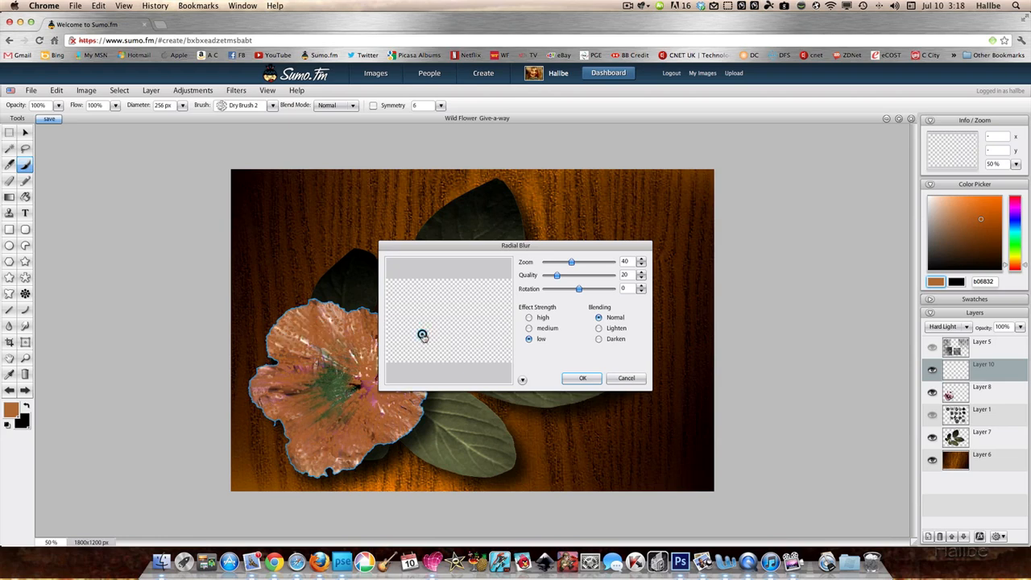
{"action": "left_click", "coordinate": [418, 340]}
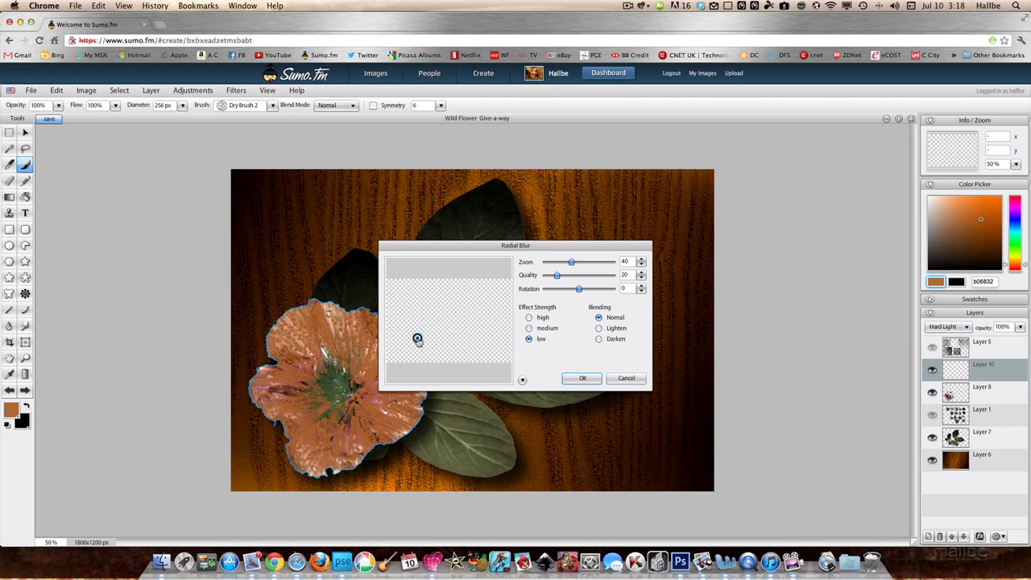
{"action": "left_click", "coordinate": [416, 339]}
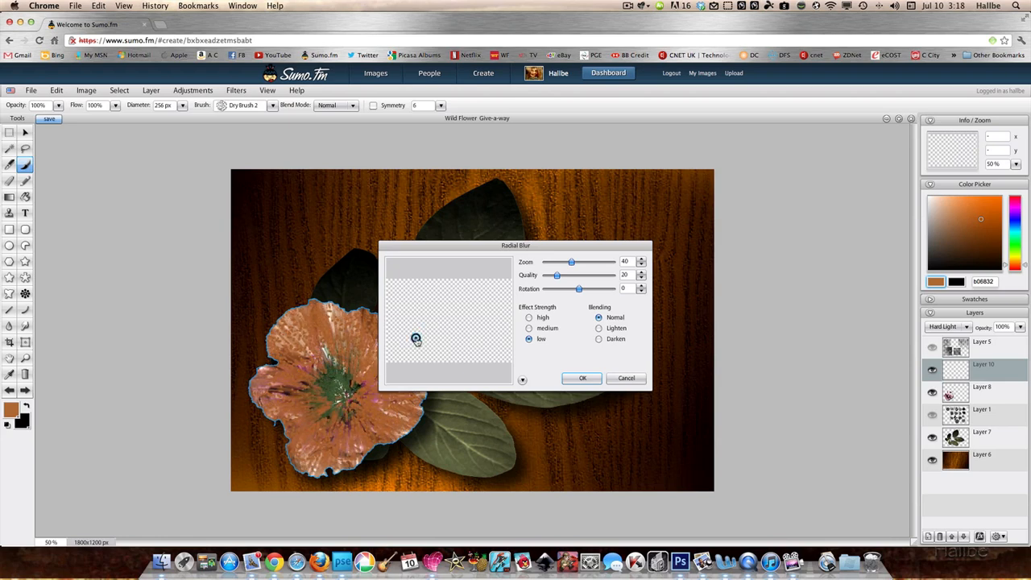
Compare the Lighten and Darken blending options for the Radial Blur, apply the blur to Layer 10, and deselect.
{"action": "left_click", "coordinate": [599, 329]}
{"action": "left_click_drag", "start_coordinate": [588, 245], "coordinate": [765, 266]}
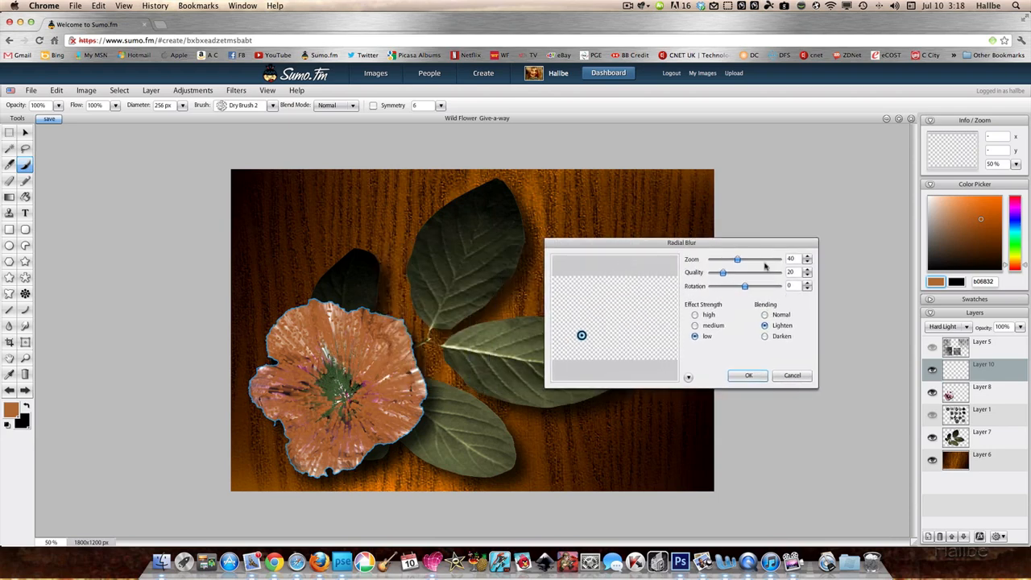
{"action": "left_click", "coordinate": [762, 337]}
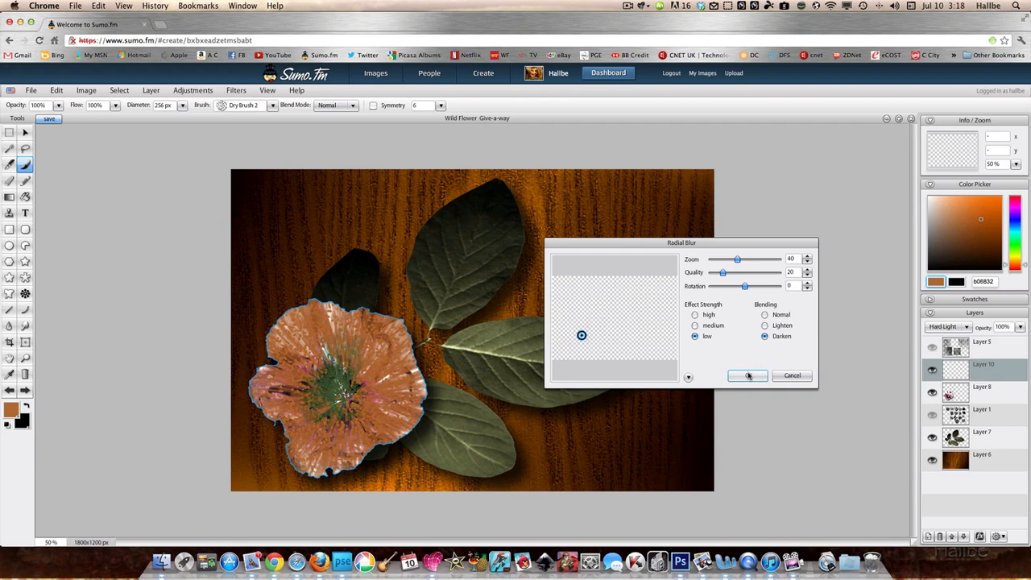
{"action": "left_click", "coordinate": [765, 325]}
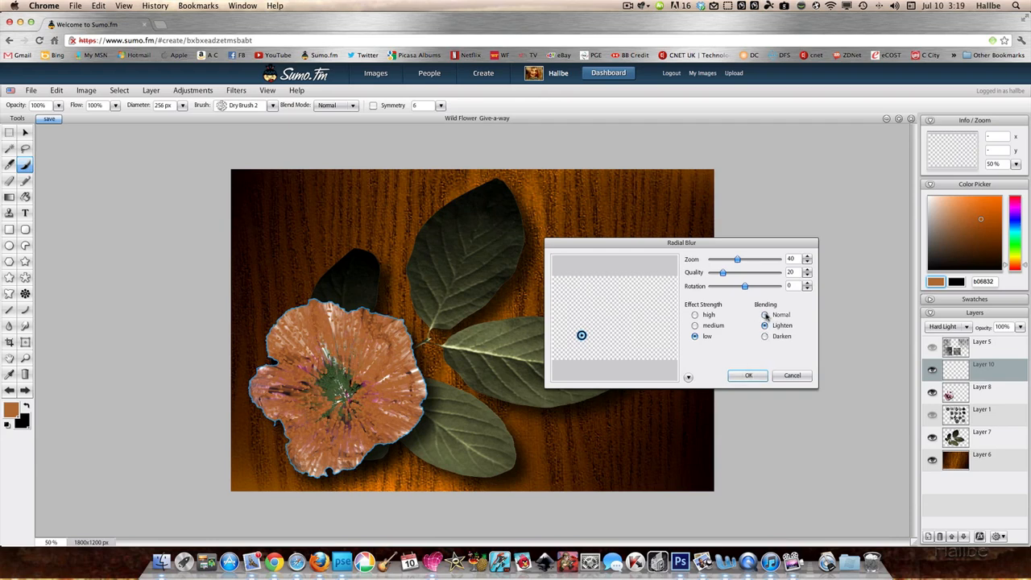
{"action": "key", "text": "Return"}
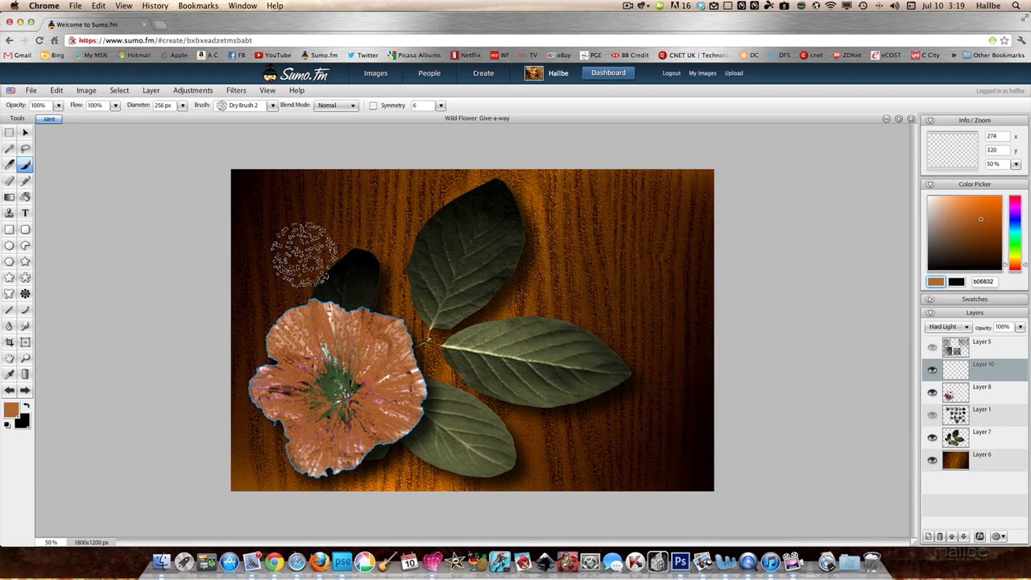
{"action": "left_click", "coordinate": [119, 91]}
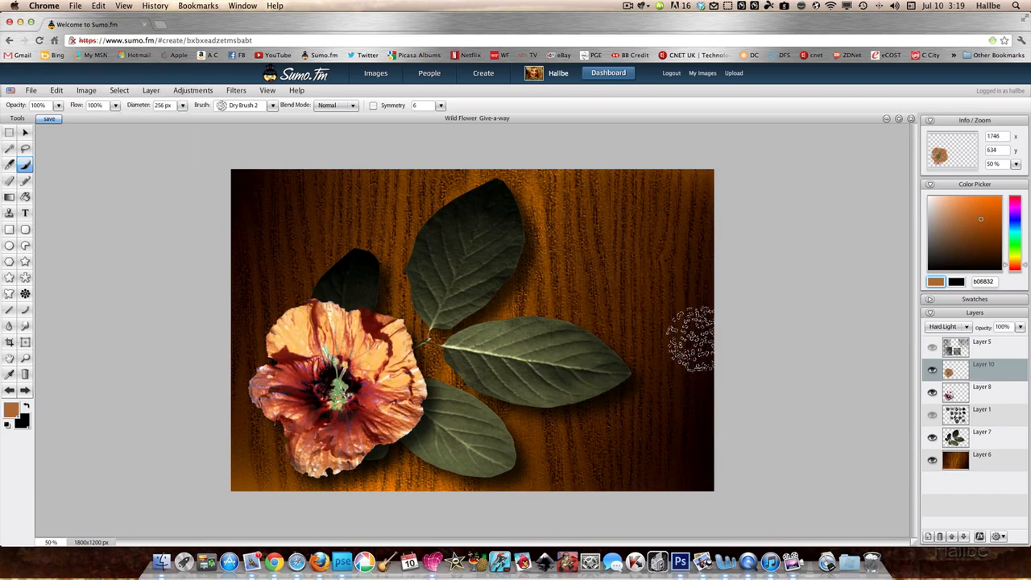
Try the Overlay blend mode on Layer 10 and lower the layer's opacity to 60%.
{"action": "left_click", "coordinate": [1019, 326]}
{"action": "left_click_drag", "start_coordinate": [1011, 339], "coordinate": [1001, 340]}
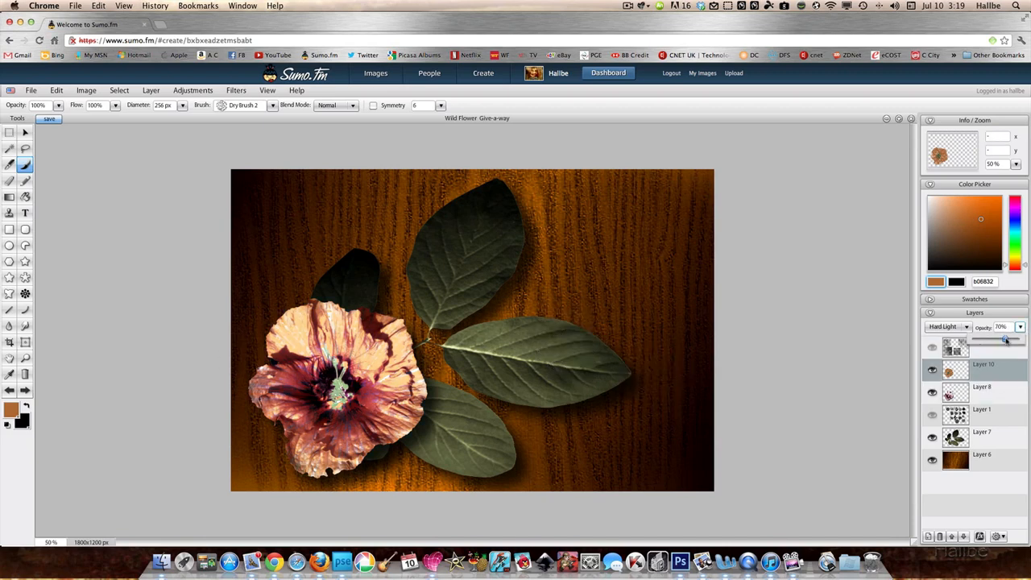
{"action": "left_click", "coordinate": [958, 371]}
{"action": "left_click", "coordinate": [958, 327]}
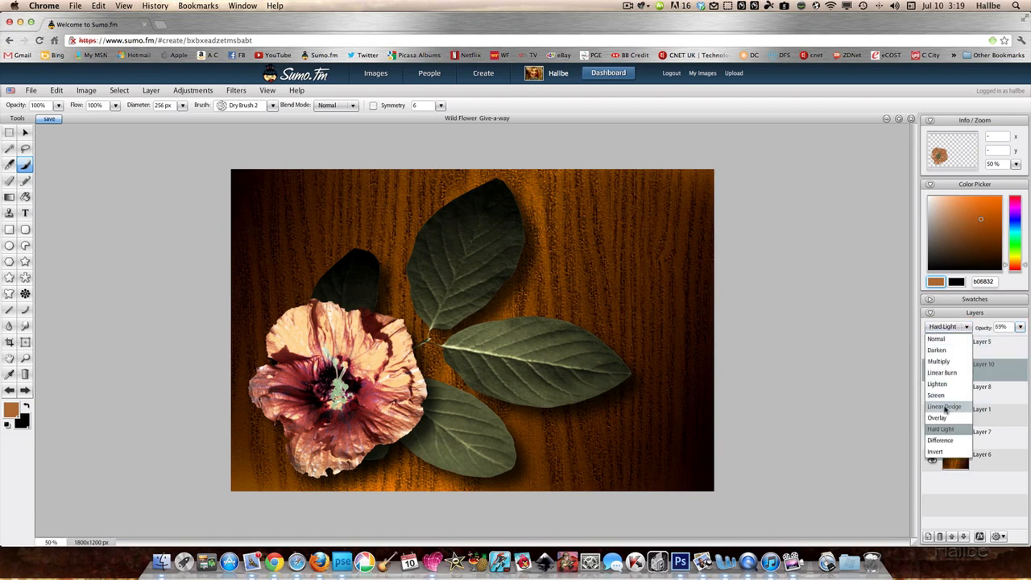
{"action": "left_click", "coordinate": [946, 419]}
{"action": "left_click", "coordinate": [1020, 327]}
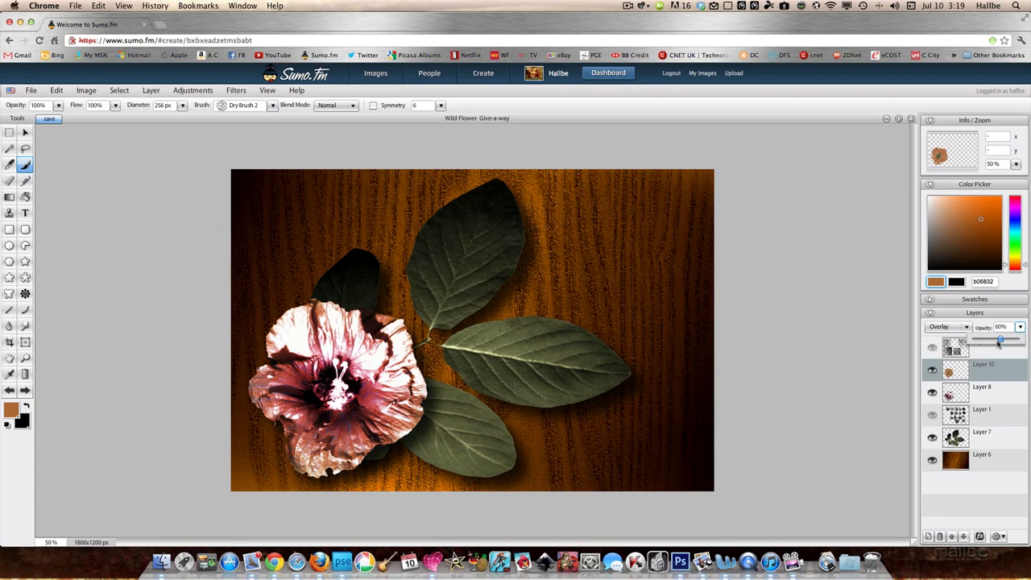
Try Multiply, Darken and Linear Dodge on Layer 10, and set its blend mode to Hard Light.
{"action": "left_click", "coordinate": [959, 327]}
{"action": "left_click", "coordinate": [948, 362]}
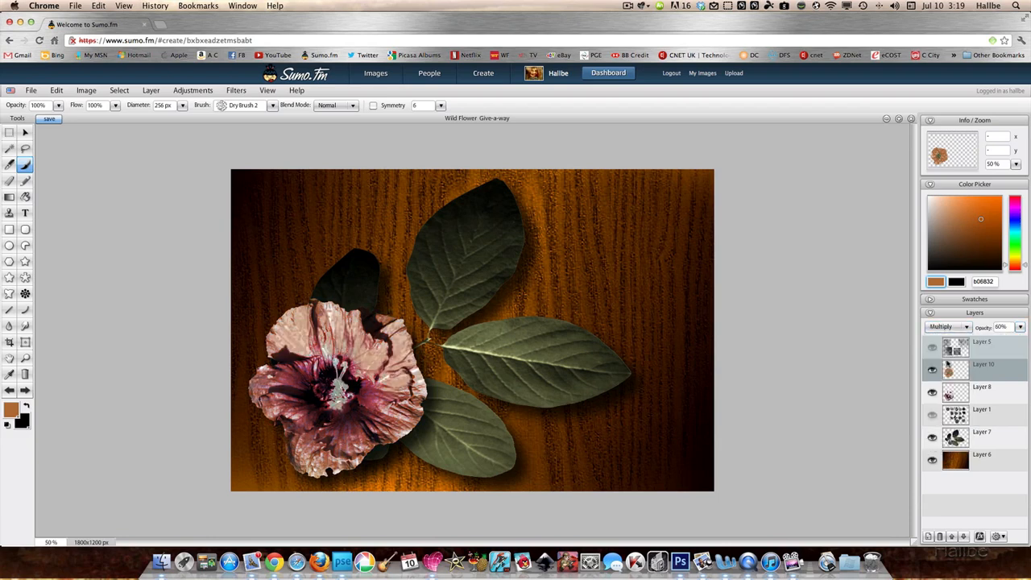
{"action": "left_click", "coordinate": [959, 327]}
{"action": "left_click", "coordinate": [949, 352]}
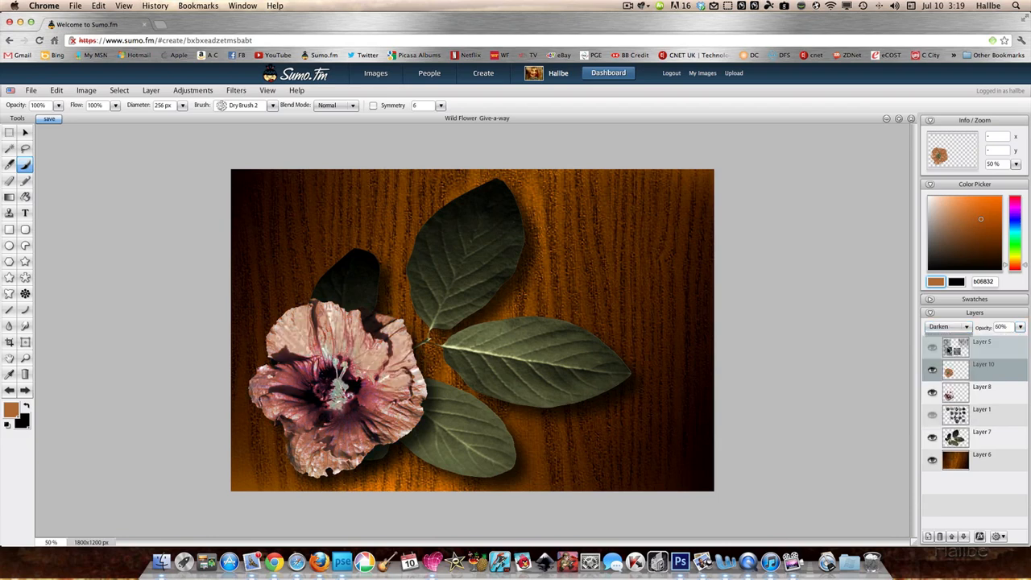
{"action": "left_click", "coordinate": [958, 328]}
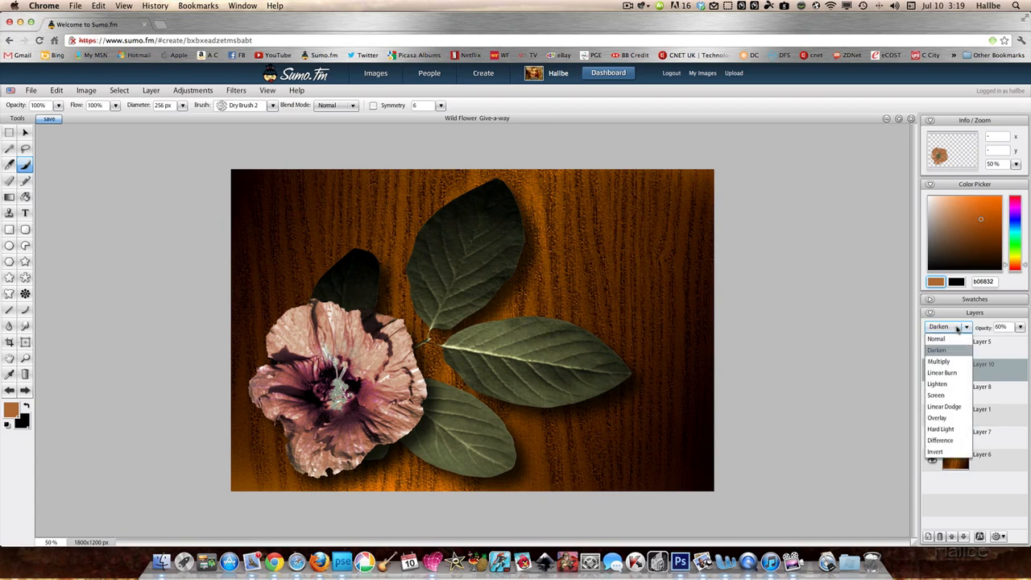
{"action": "left_click", "coordinate": [949, 406]}
{"action": "left_click", "coordinate": [957, 327]}
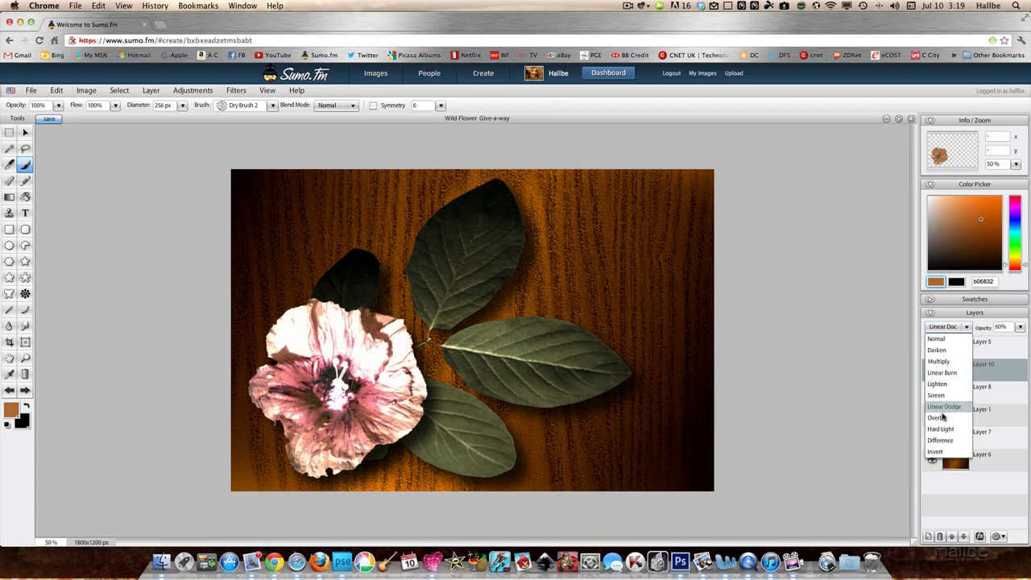
{"action": "left_click", "coordinate": [941, 430]}
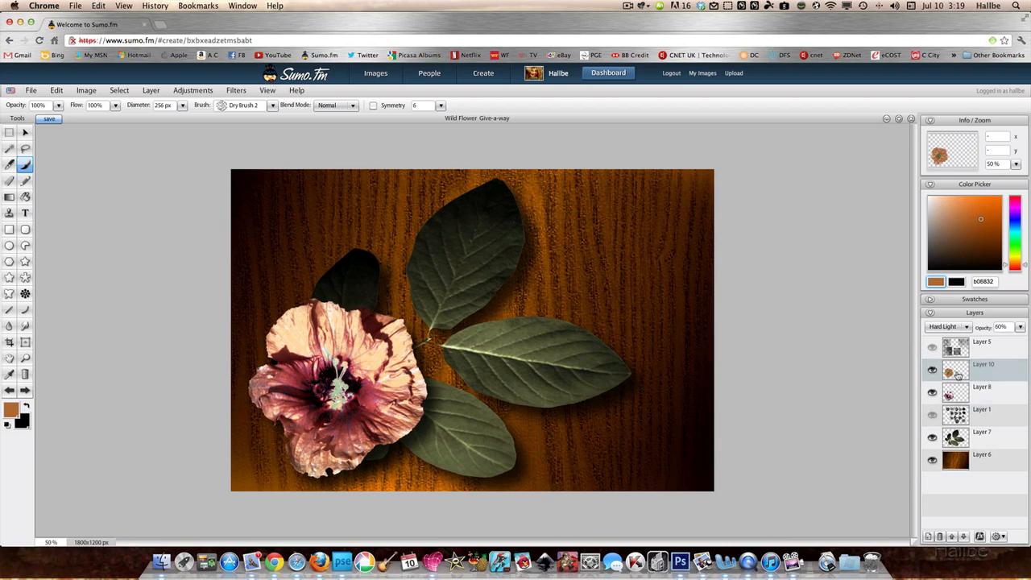
Merge Layer 10 down into the flower's Layer 8, and briefly show and hide Layer 5 to check its textures.
{"action": "right_click", "coordinate": [957, 369]}
{"action": "left_click", "coordinate": [588, 348]}
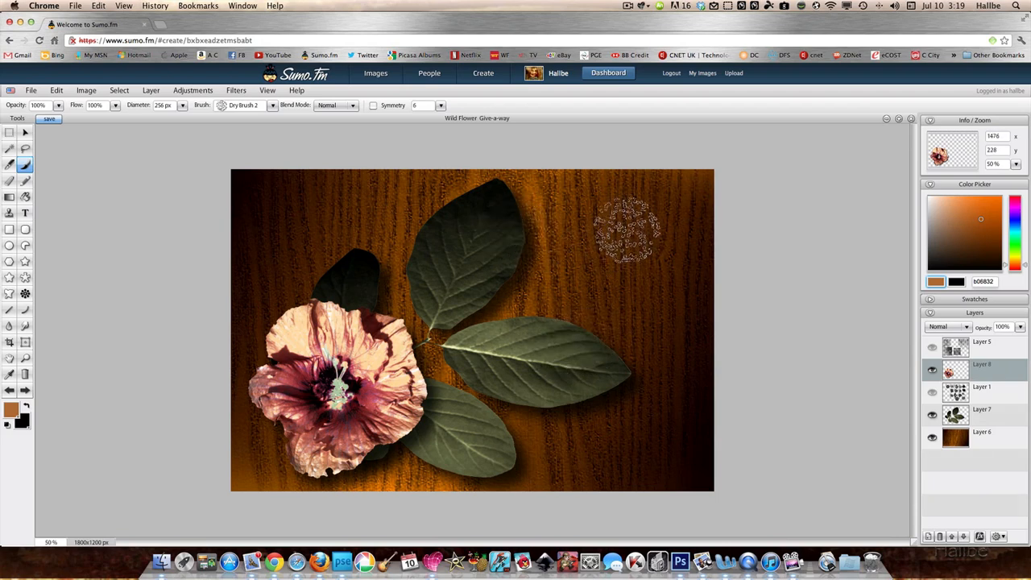
{"action": "left_click", "coordinate": [974, 347]}
{"action": "left_click", "coordinate": [932, 347]}
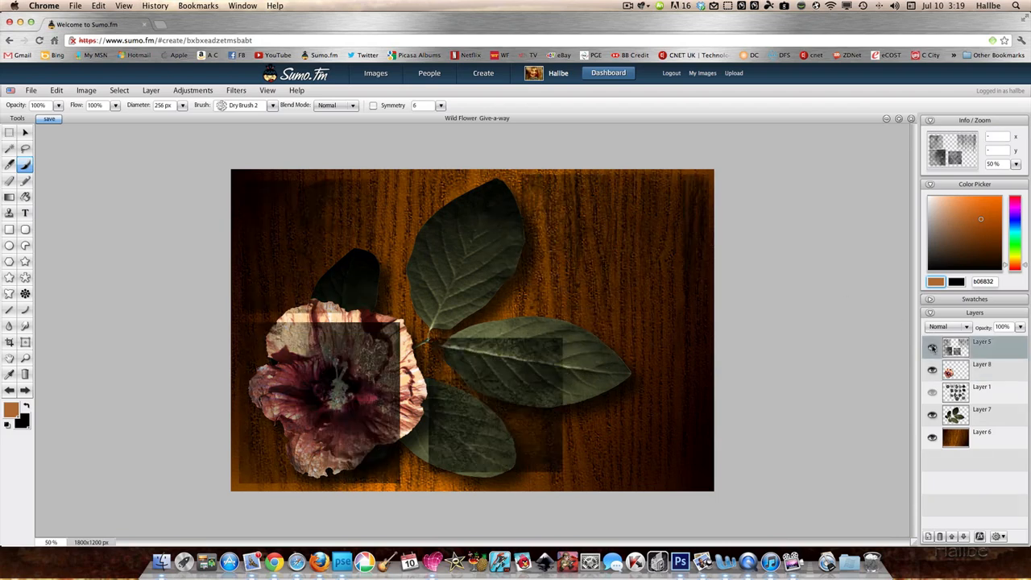
{"action": "left_click", "coordinate": [932, 347]}
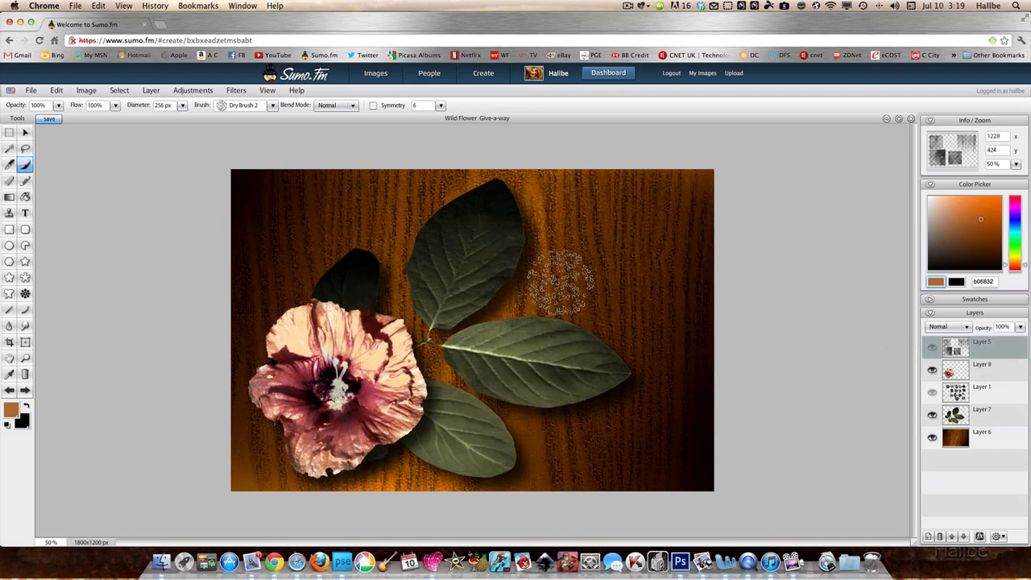
Duplicate the leaf sprig on Layer 7, mirror the copy horizontally, and place it behind the flower towards the image's left edge.
{"action": "right_click", "coordinate": [934, 411]}
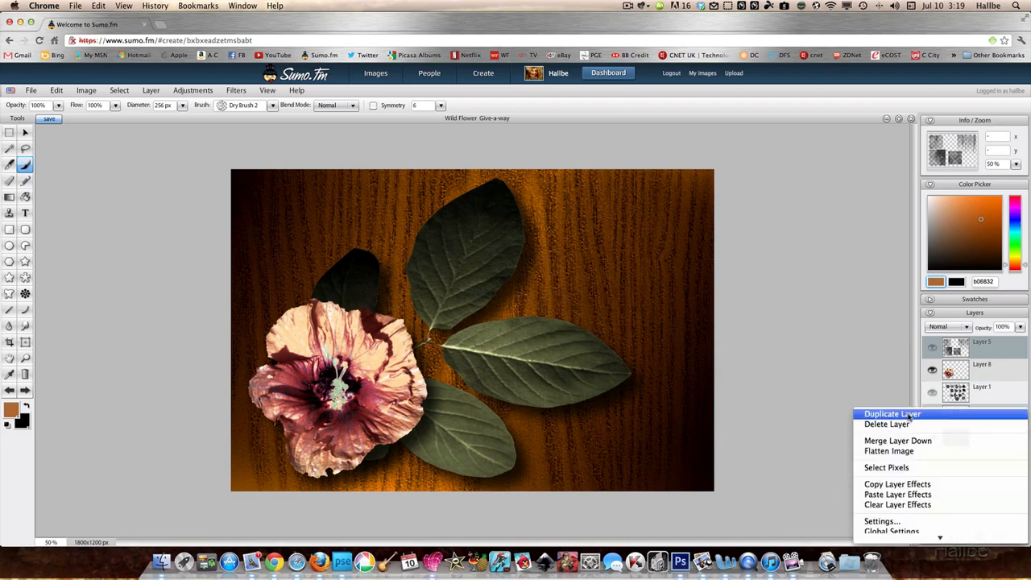
{"action": "left_click", "coordinate": [25, 133]}
{"action": "right_click", "coordinate": [441, 234]}
{"action": "left_click", "coordinate": [482, 243]}
{"action": "left_click_drag", "start_coordinate": [642, 183], "coordinate": [292, 203]}
{"action": "left_click_drag", "start_coordinate": [502, 299], "coordinate": [339, 278]}
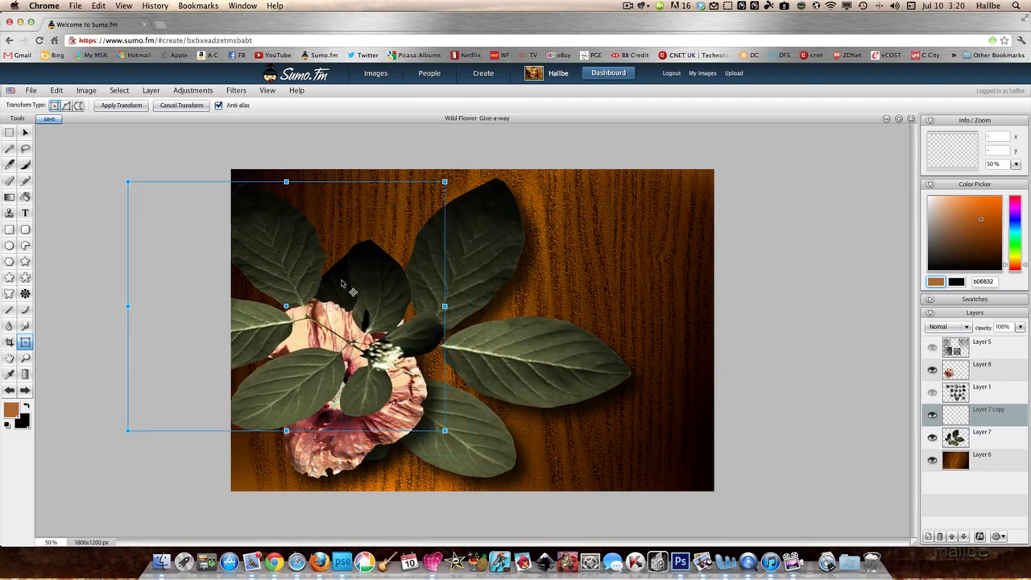
{"action": "double_click", "coordinate": [977, 422]}
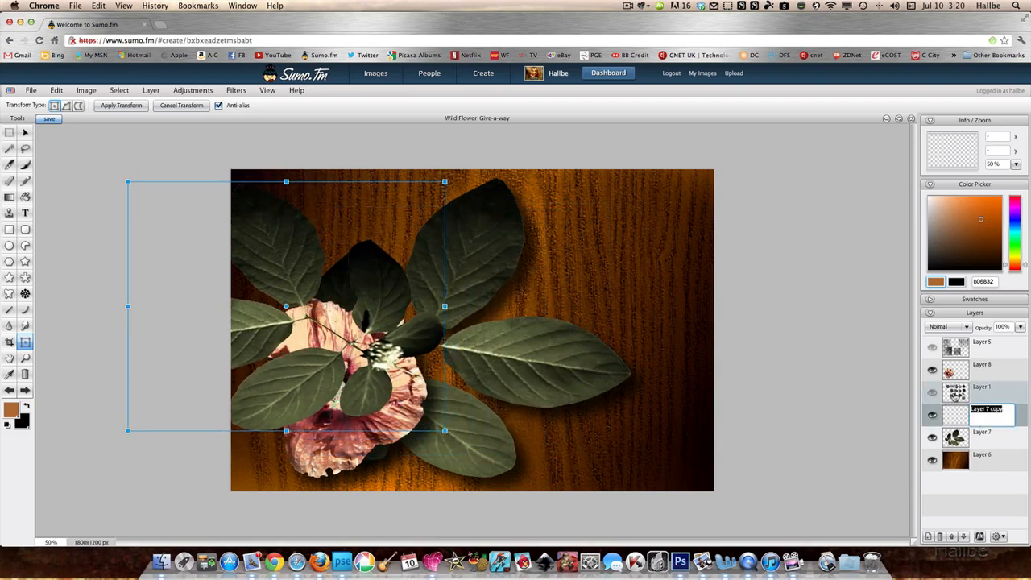
{"action": "left_click", "coordinate": [955, 395]}
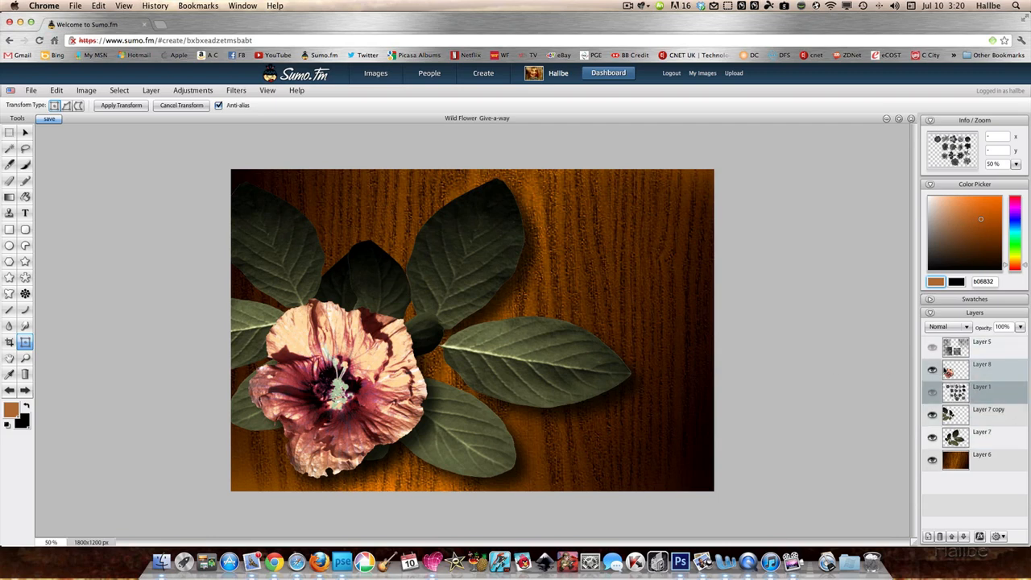
Paste the copied layer effects onto Layer 7 copy.
{"action": "right_click", "coordinate": [957, 415]}
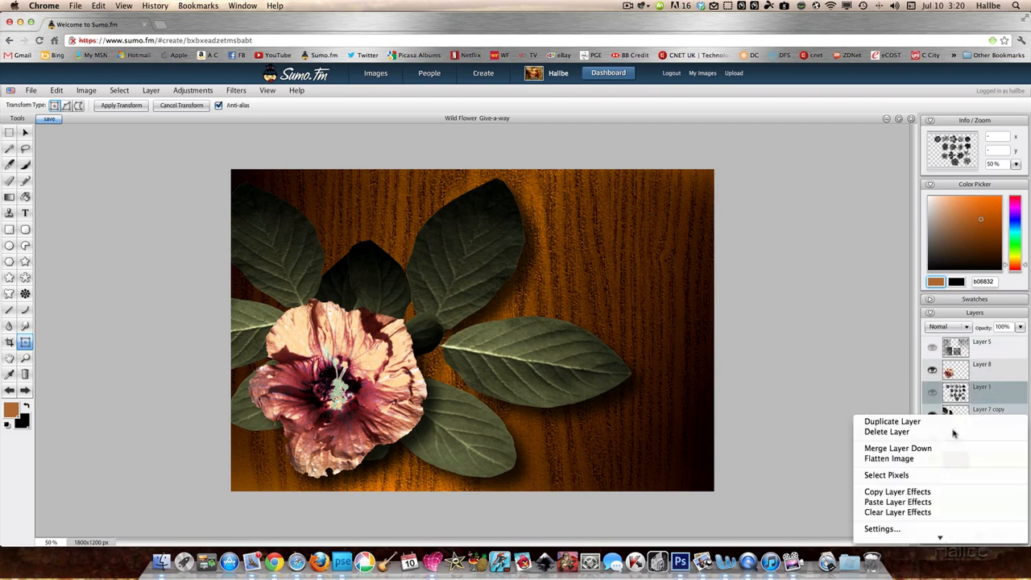
{"action": "left_click", "coordinate": [939, 502]}
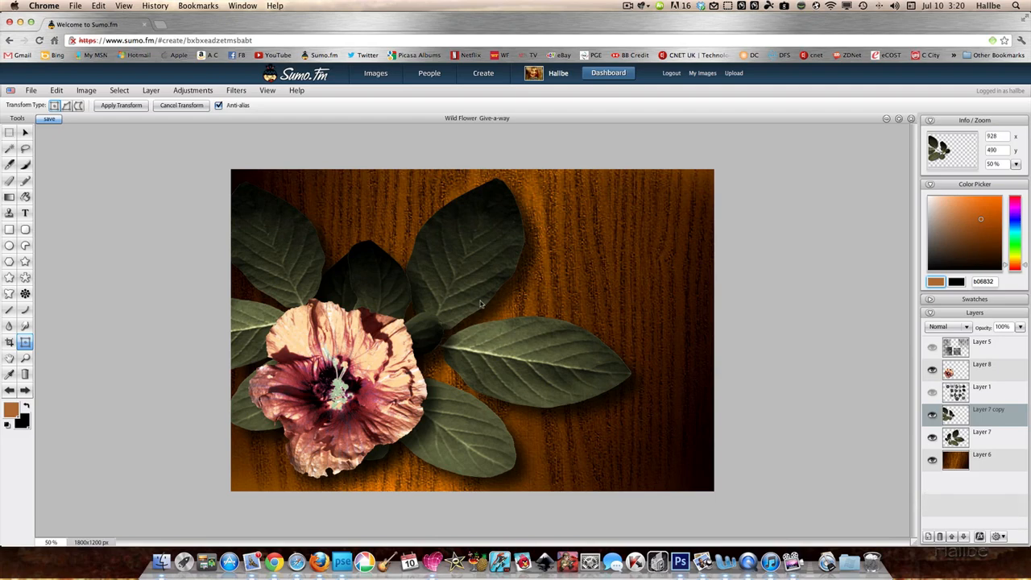
{"action": "left_click", "coordinate": [629, 6]}
{"action": "left_click", "coordinate": [648, 29]}
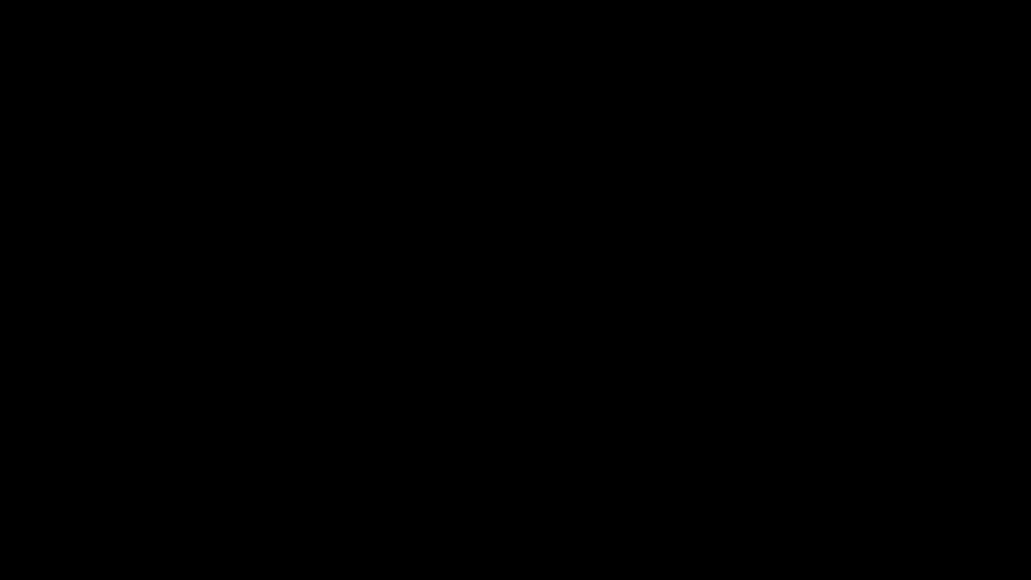